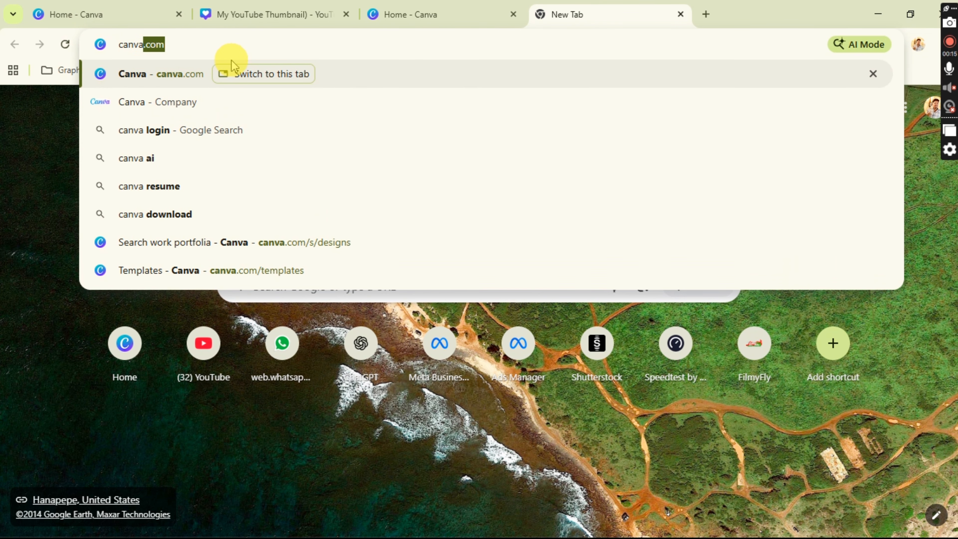
Go to canva.com and expand the home page's side navigation
type(".com")
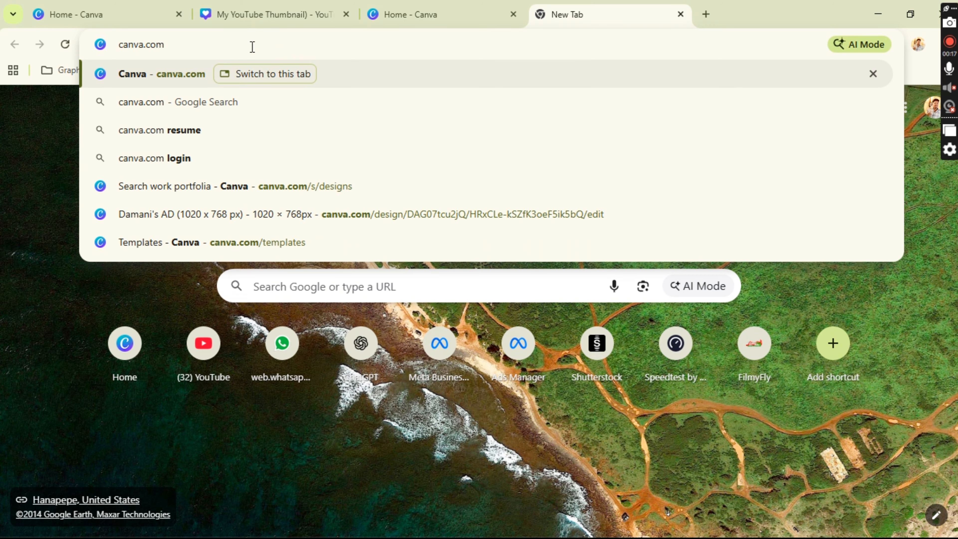
key("Return")
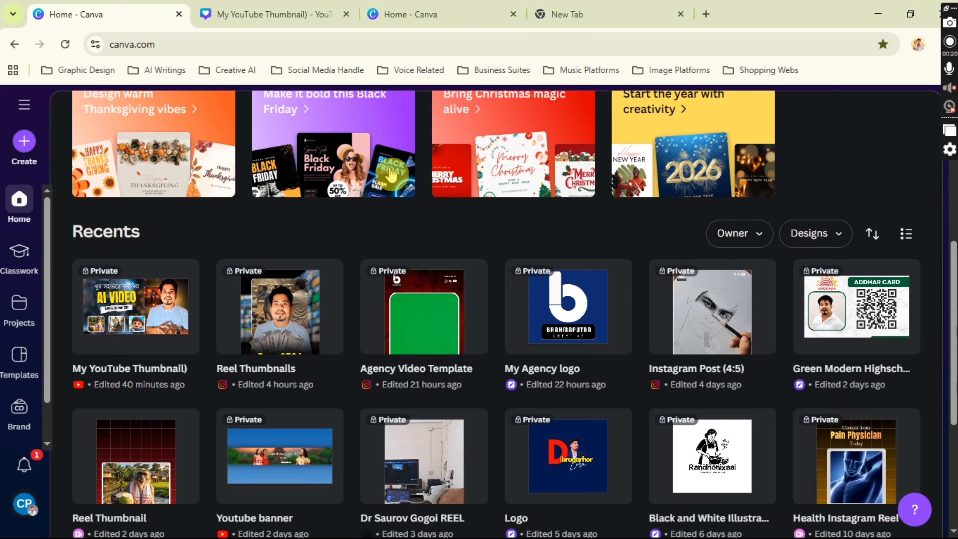
scroll(897, 174, "up", 8)
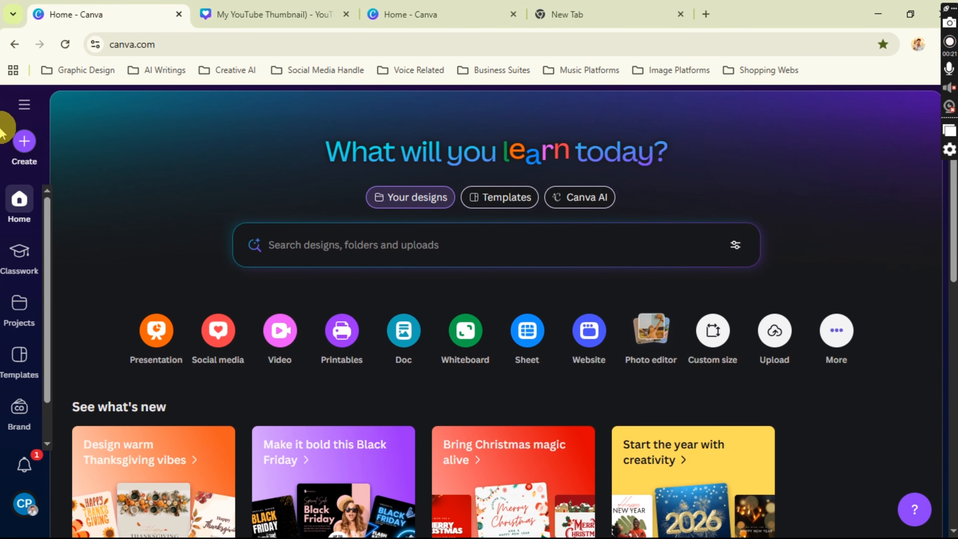
left_click(22, 107)
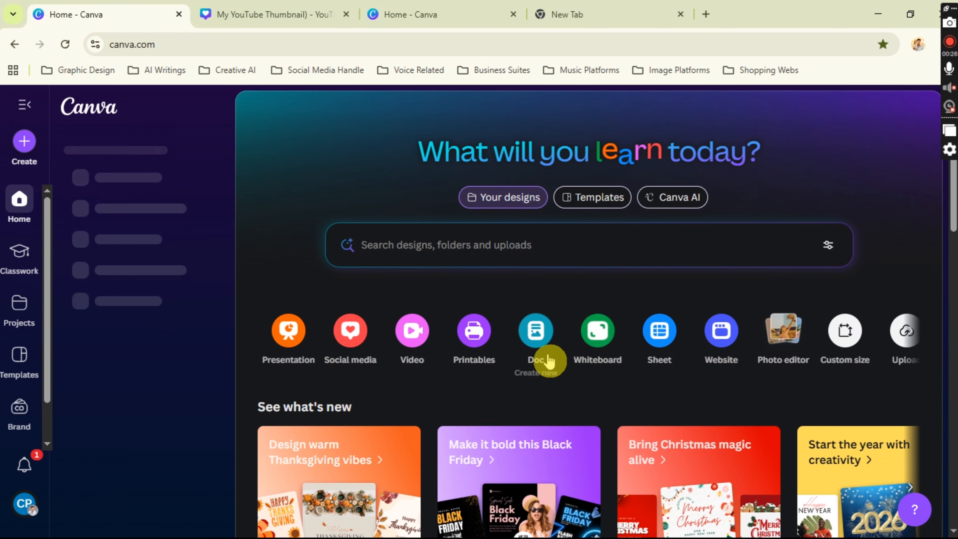
Look over the home page's design types, seasonal promotions and recent designs
scroll(584, 300, "down", 4)
scroll(585, 297, "down", 10)
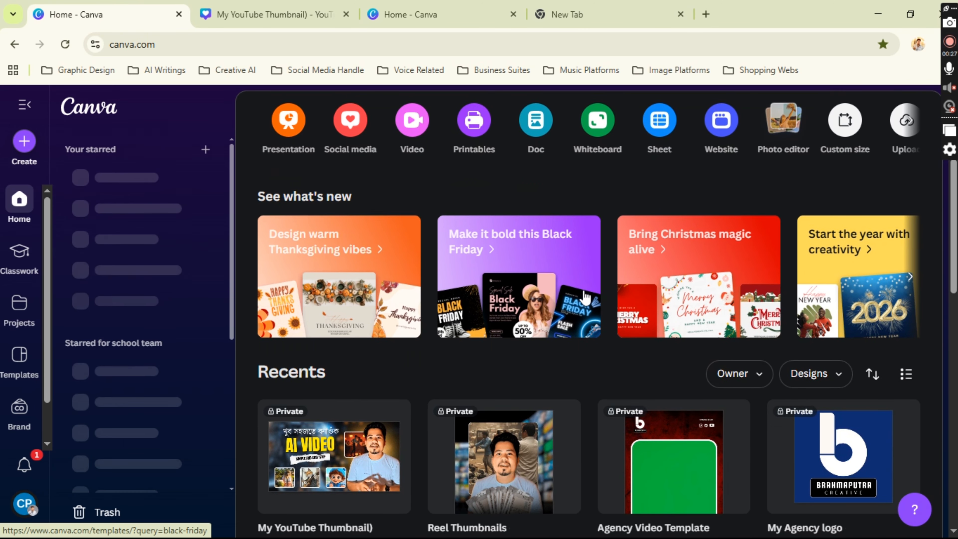
scroll(585, 297, "up", 15)
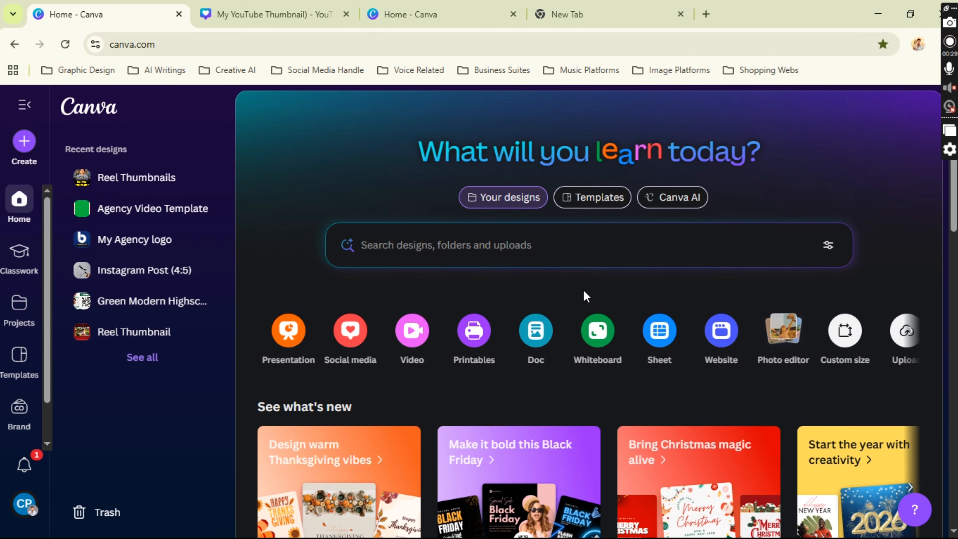
scroll(584, 290, "down", 5)
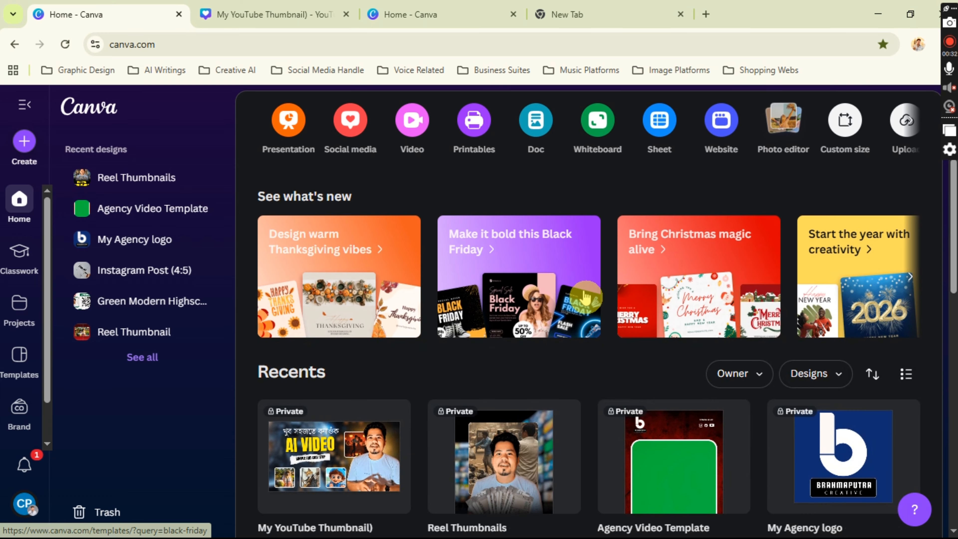
scroll(583, 297, "up", 5)
scroll(581, 298, "down", 5)
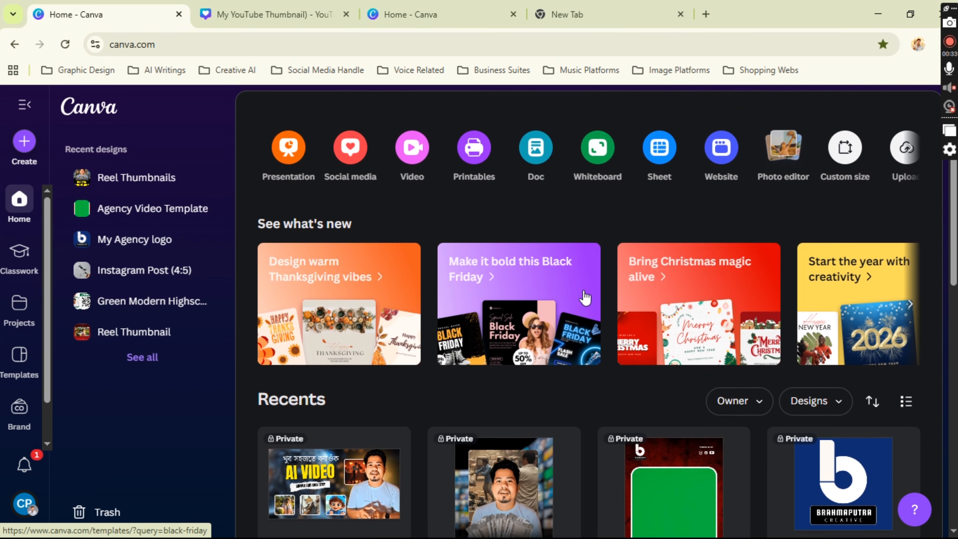
scroll(471, 86, "up", 1)
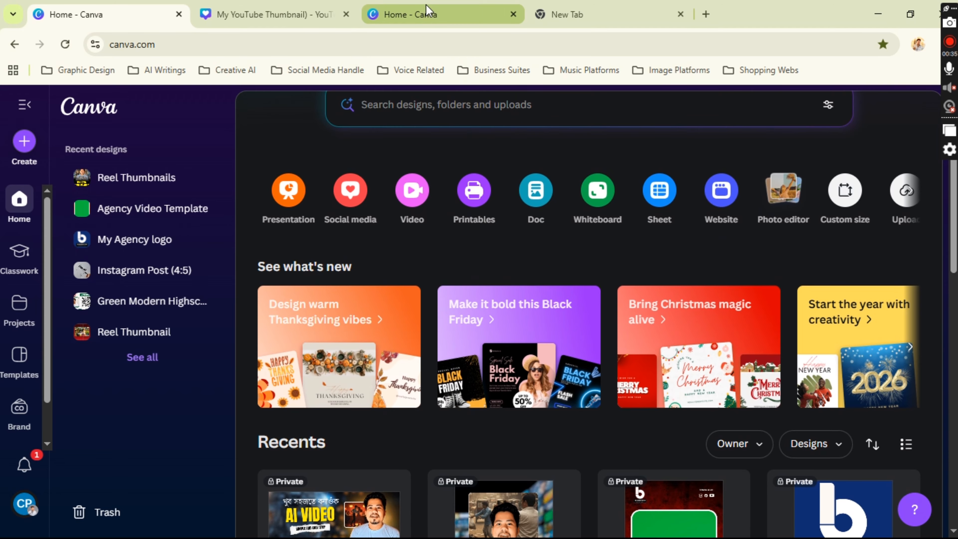
Switch to the second Canva home tab and change its search to templates
left_click(312, 16)
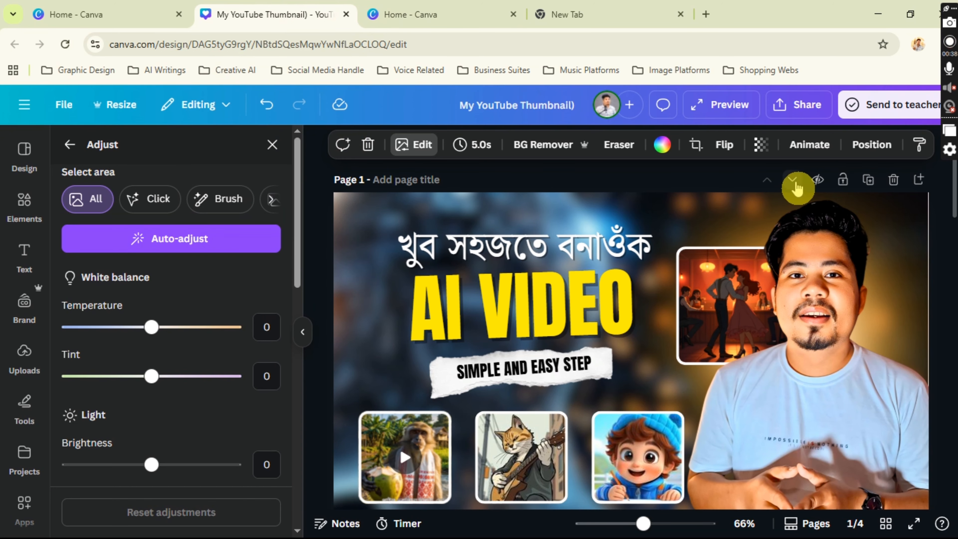
left_click(421, 14)
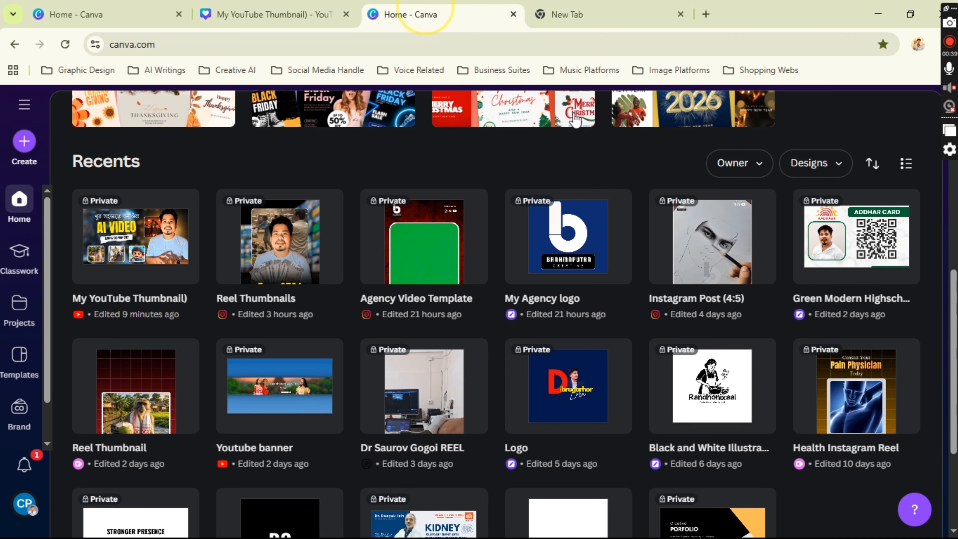
scroll(706, 207, "up", 6)
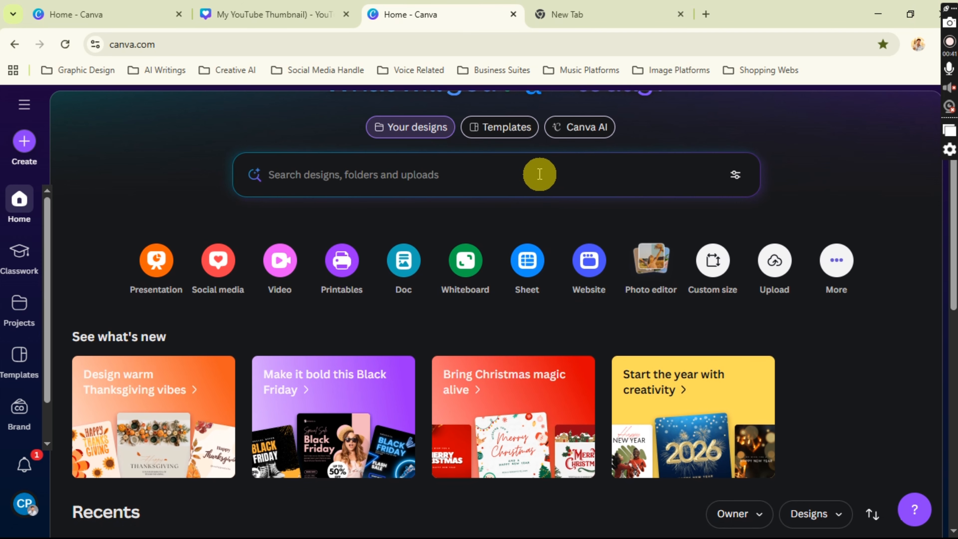
scroll(540, 174, "up", 2)
left_click(515, 208)
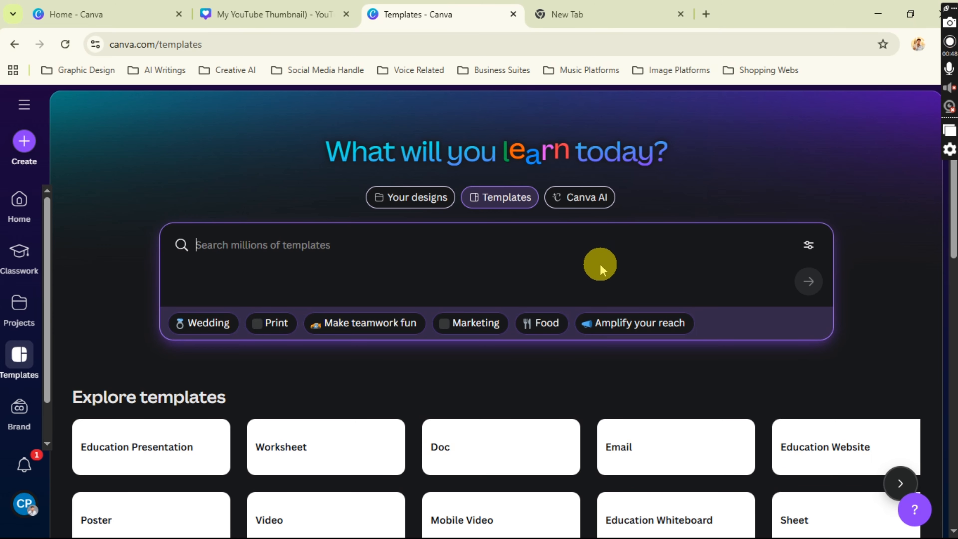
Search Canva's templates for "youtube"
scroll(600, 264, "down", 5)
scroll(601, 268, "down", 3)
scroll(581, 256, "up", 6)
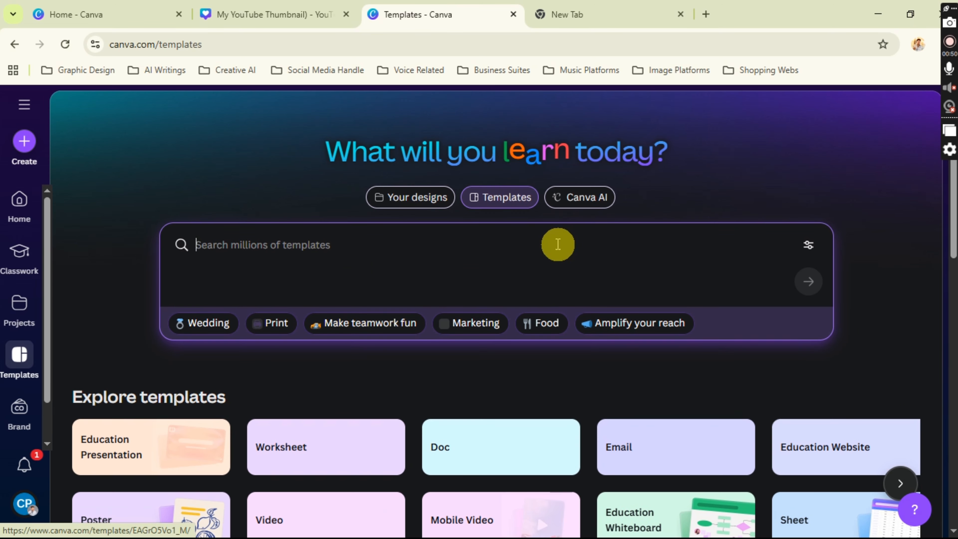
left_click(378, 247)
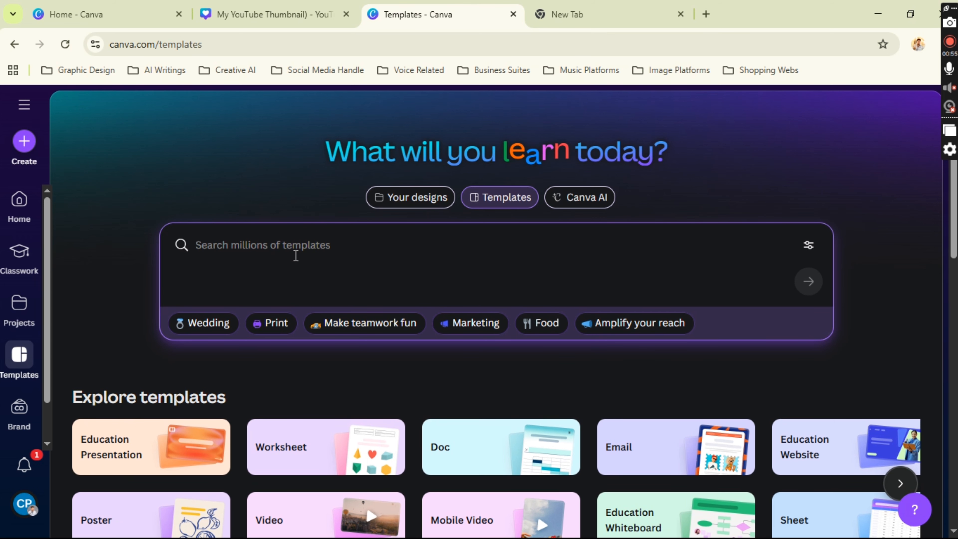
type("ca")
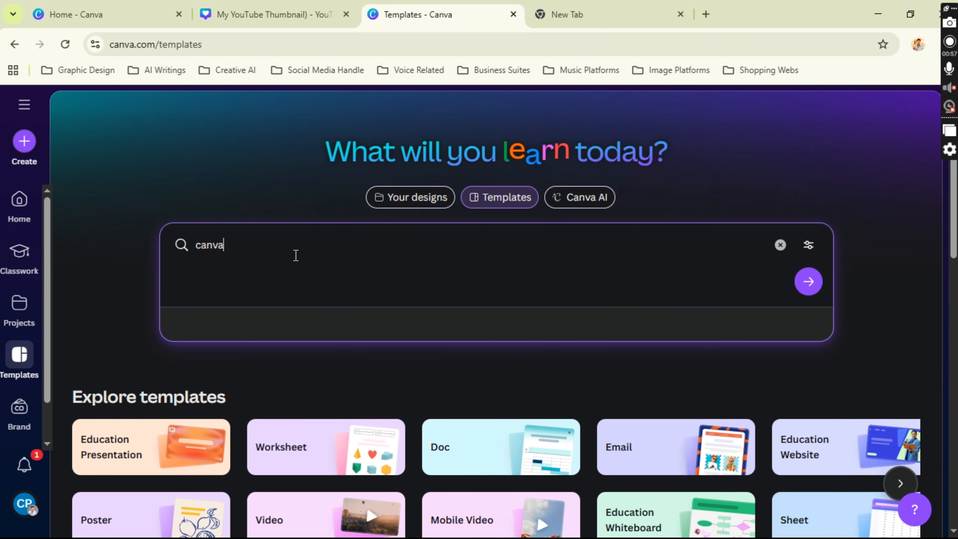
type("nva")
key("BackSpace")
key("BackSpace")
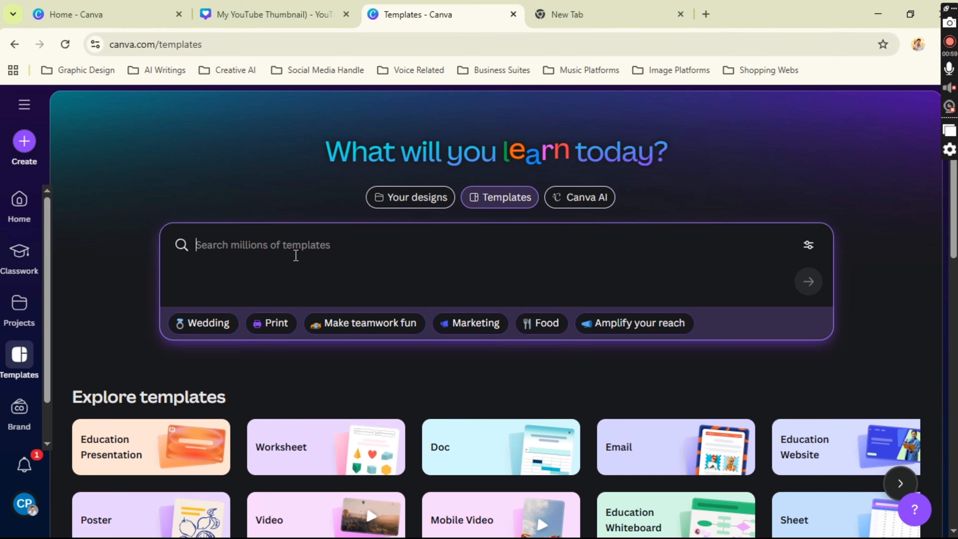
type("youtube")
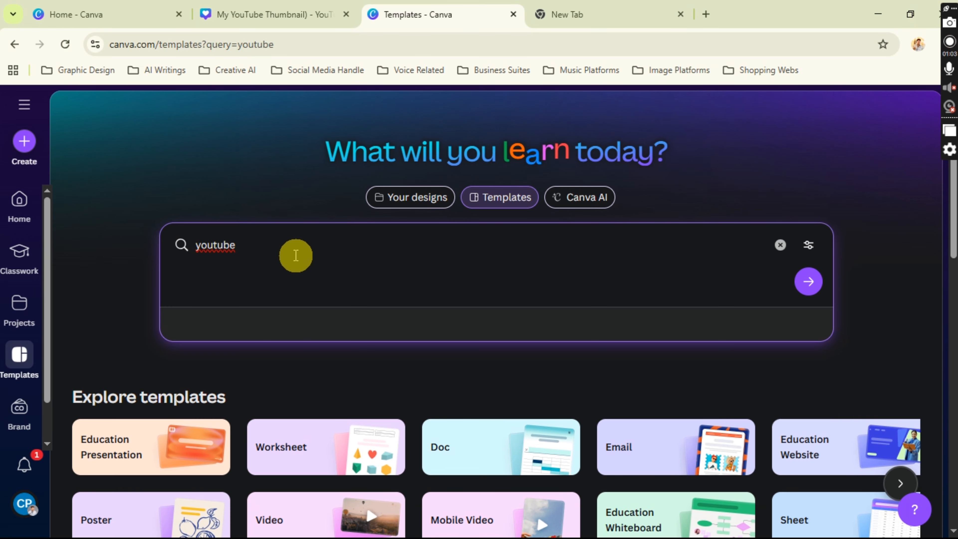
key("Return")
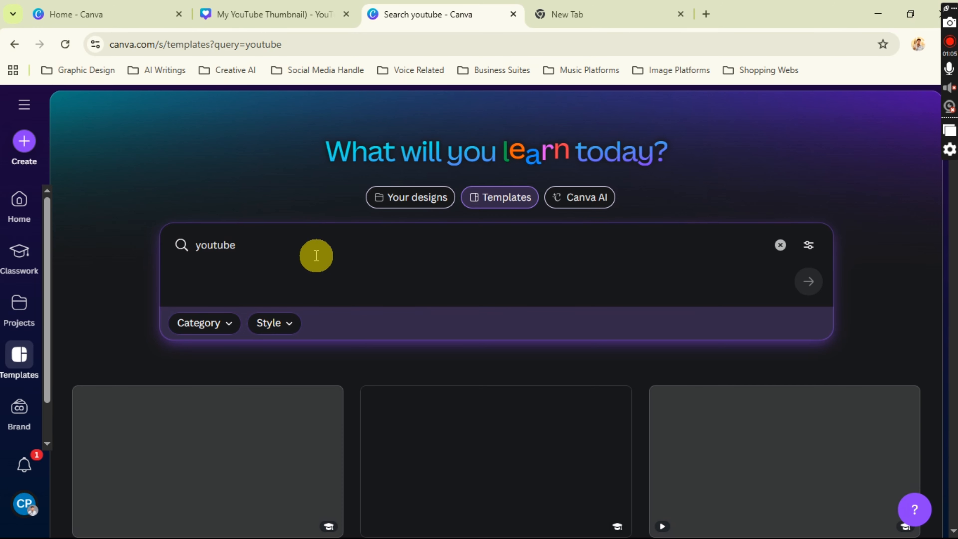
Browse the YouTube template results for thumbnail layouts and styles
scroll(528, 264, "down", 5)
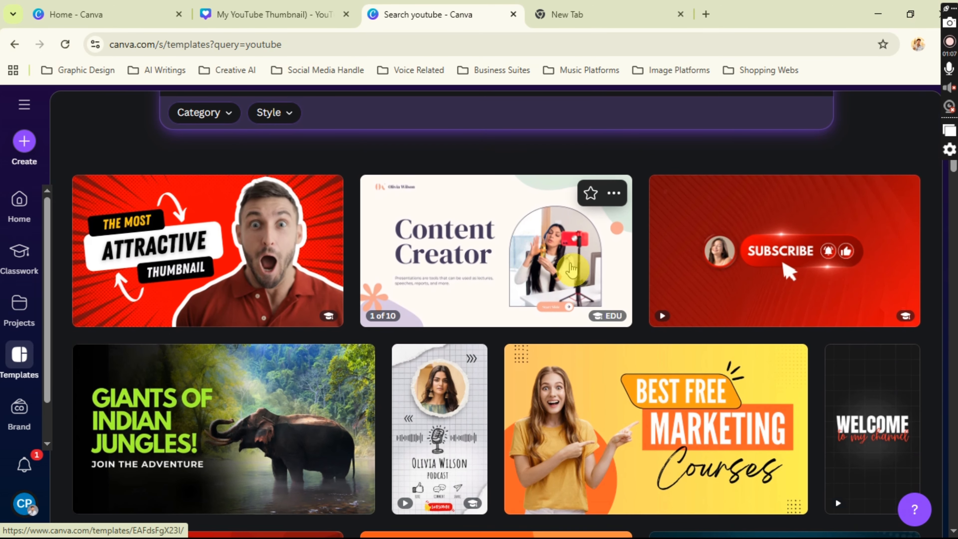
scroll(572, 268, "down", 3)
scroll(605, 266, "down", 9)
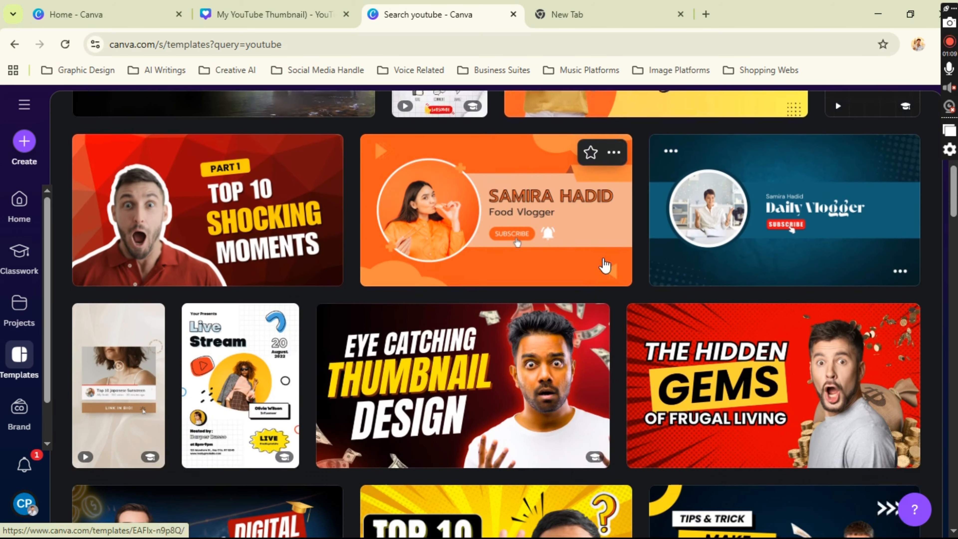
scroll(604, 265, "down", 17)
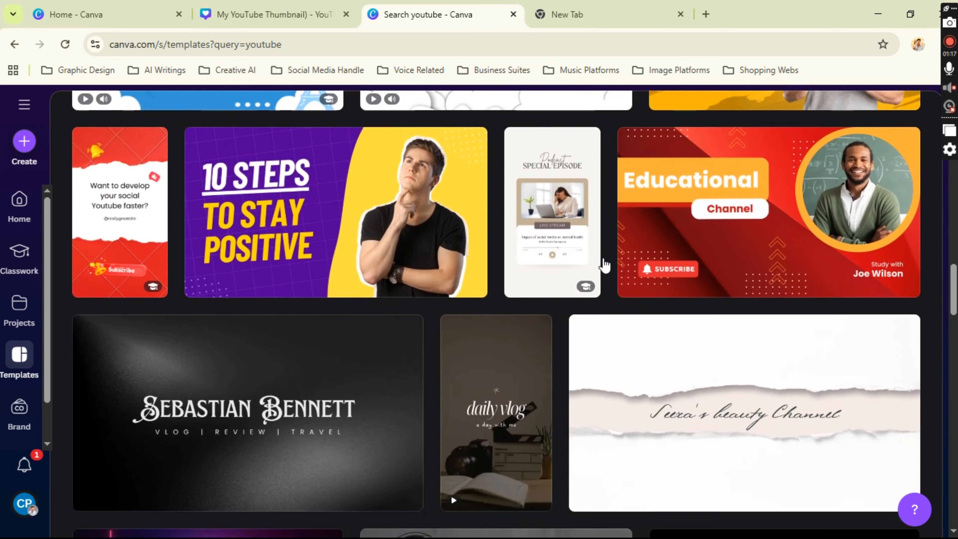
scroll(604, 265, "up", 14)
scroll(605, 265, "up", 5)
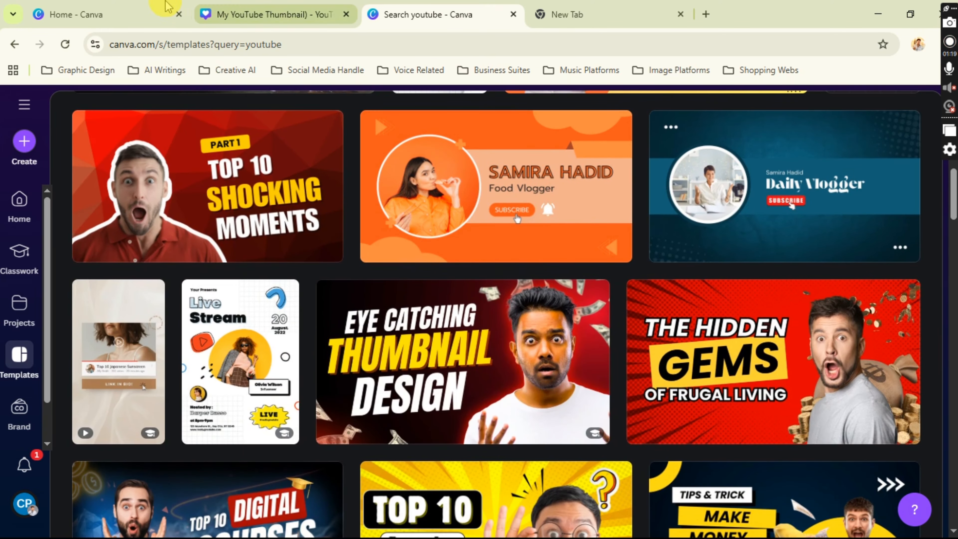
Switch to the My YouTube Thumbnail design and add a new page after page 1
left_click(309, 14)
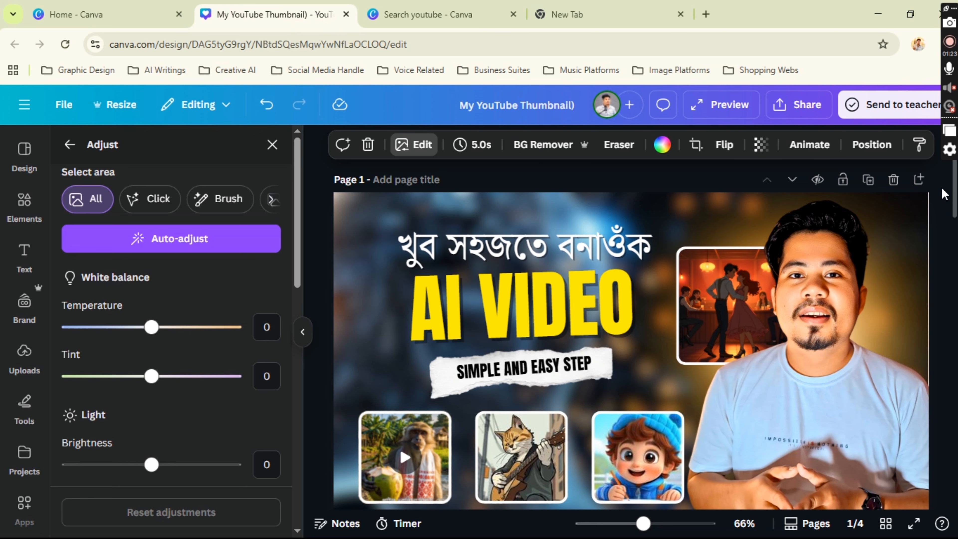
left_click(919, 181)
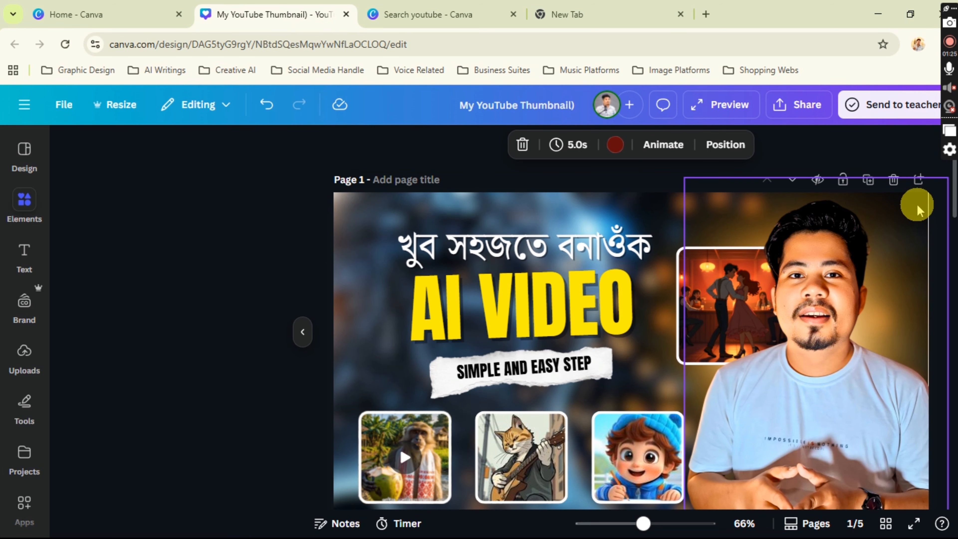
scroll(860, 253, "down", 3)
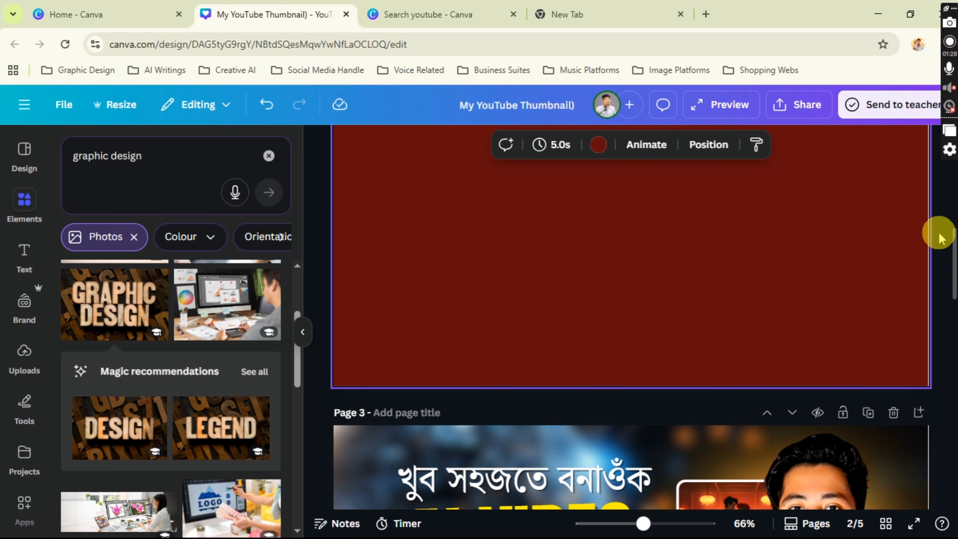
scroll(937, 229, "up", 3)
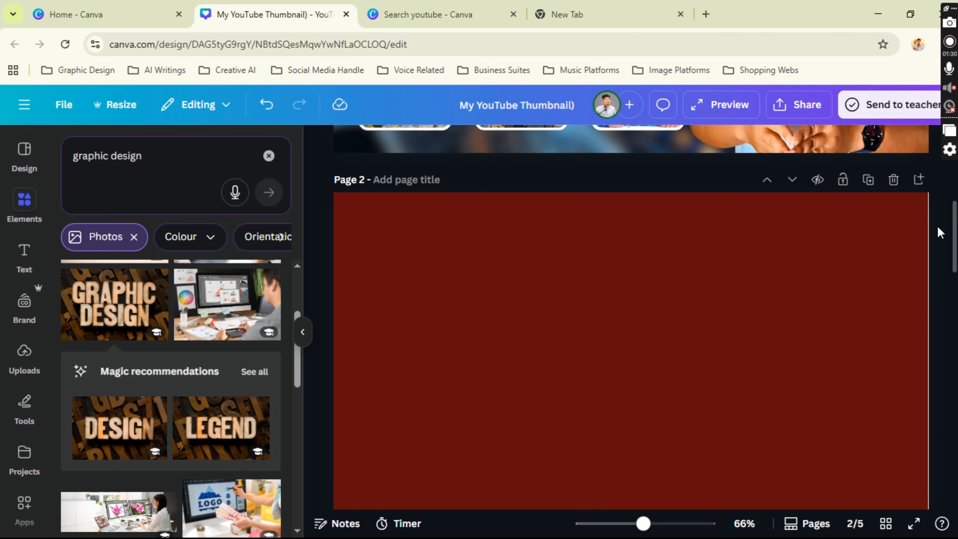
scroll(937, 226, "down", 2)
scroll(926, 207, "up", 2)
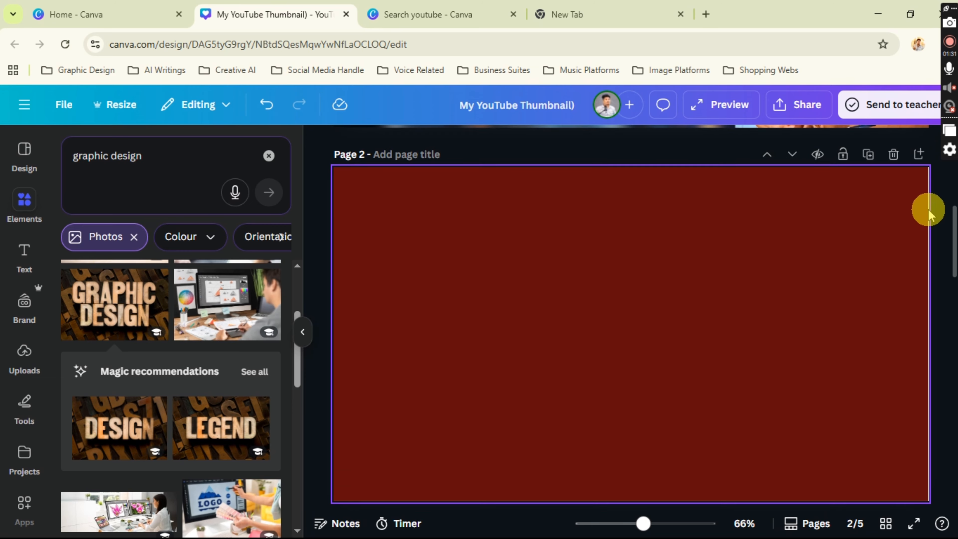
left_click_drag(641, 523, 639, 523)
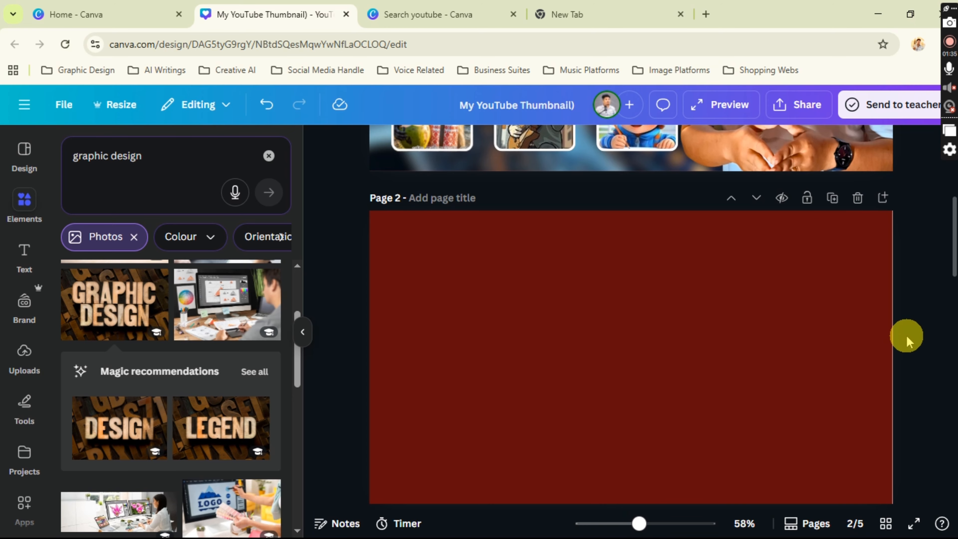
scroll(908, 314, "up", 1)
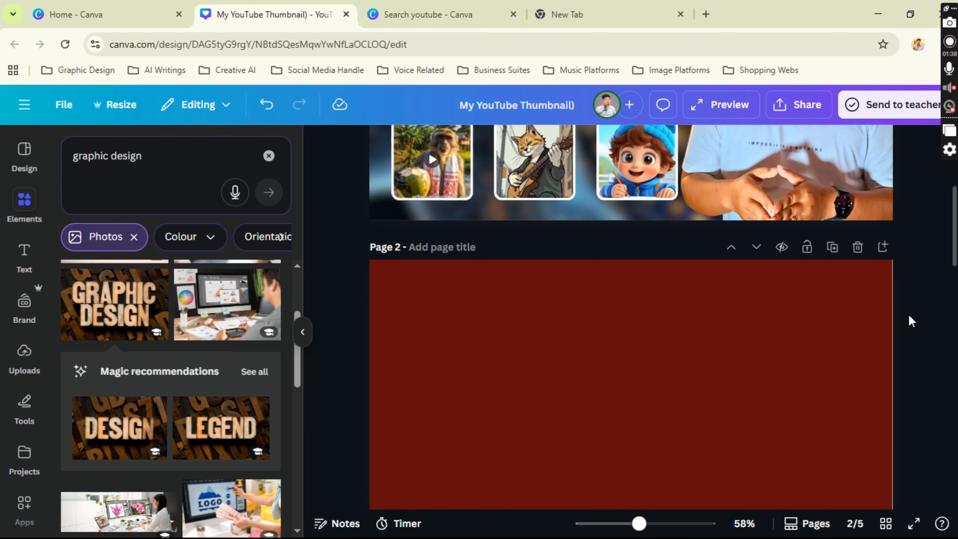
scroll(909, 315, "down", 3)
scroll(909, 314, "up", 2)
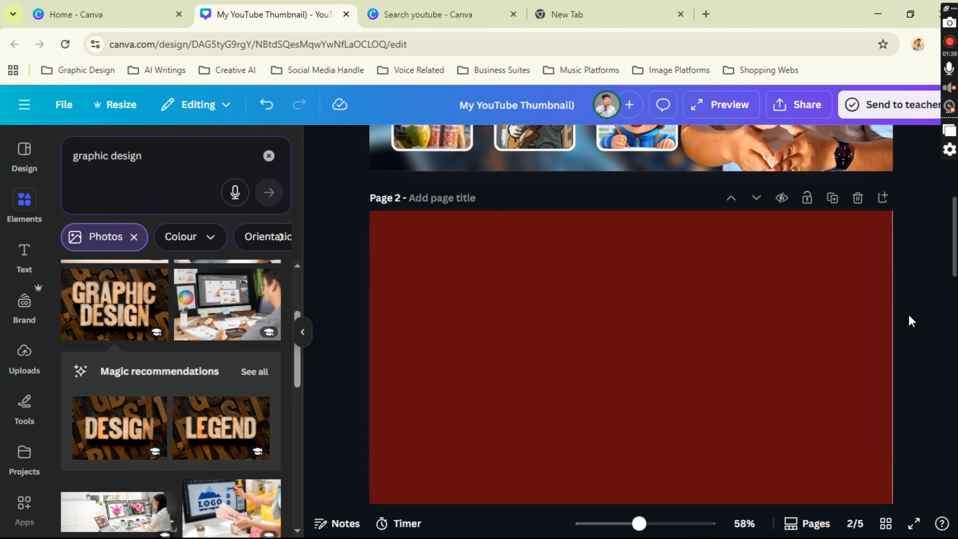
Search the YouTube Thumbnail design templates for "youtube"
left_click(23, 158)
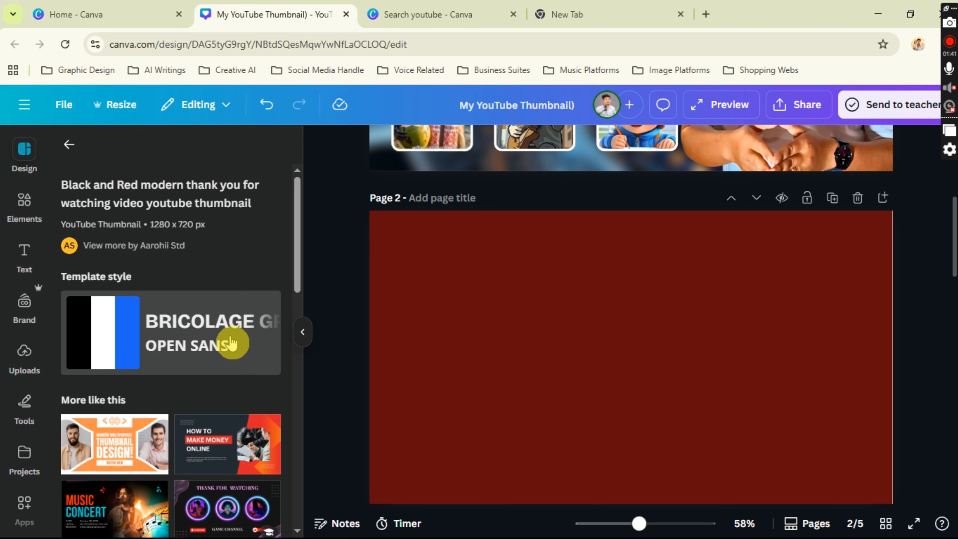
scroll(226, 344, "down", 5)
scroll(226, 346, "up", 2)
scroll(226, 346, "up", 4)
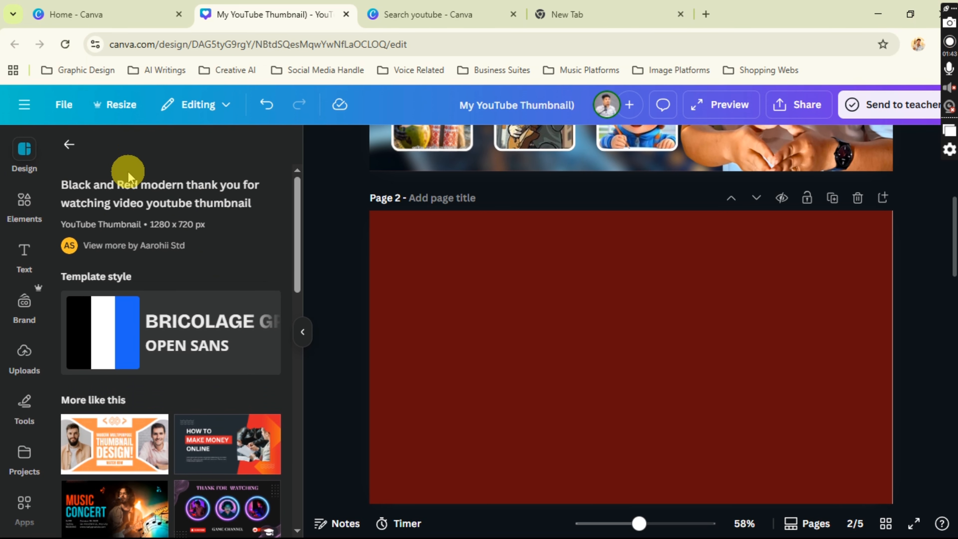
left_click(69, 144)
left_click(120, 153)
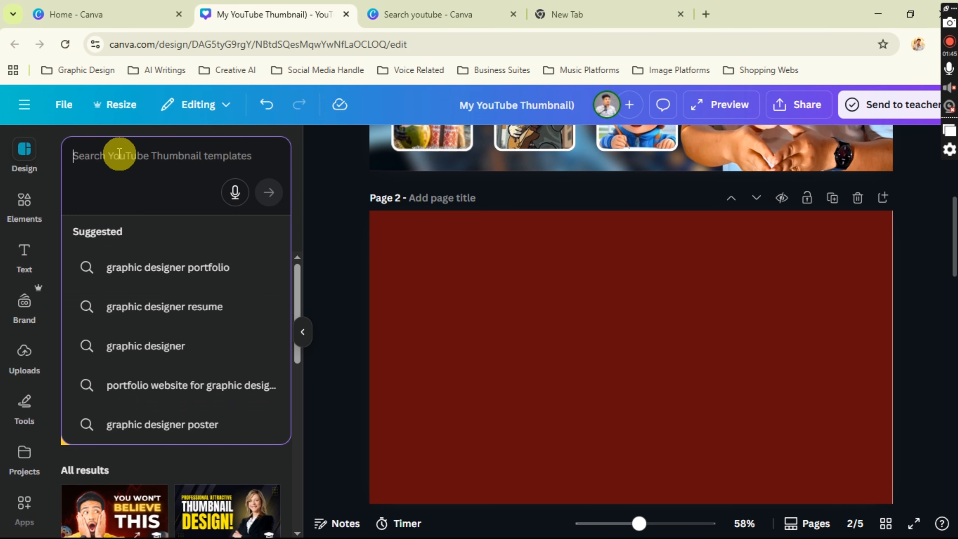
type("youtub")
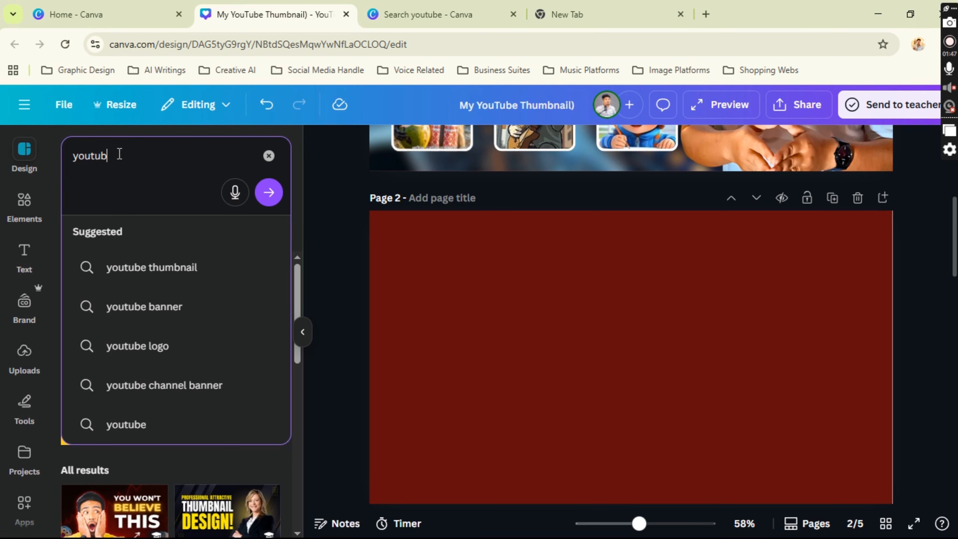
type("e")
key("Return")
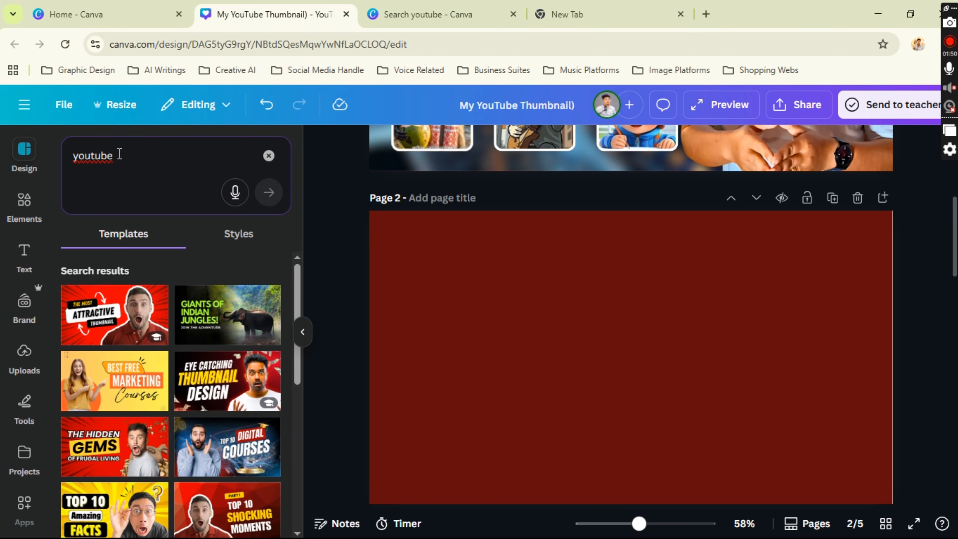
Apply the red "The Hidden Gems of Frugal Living" thumbnail template to page 2
left_click(103, 447)
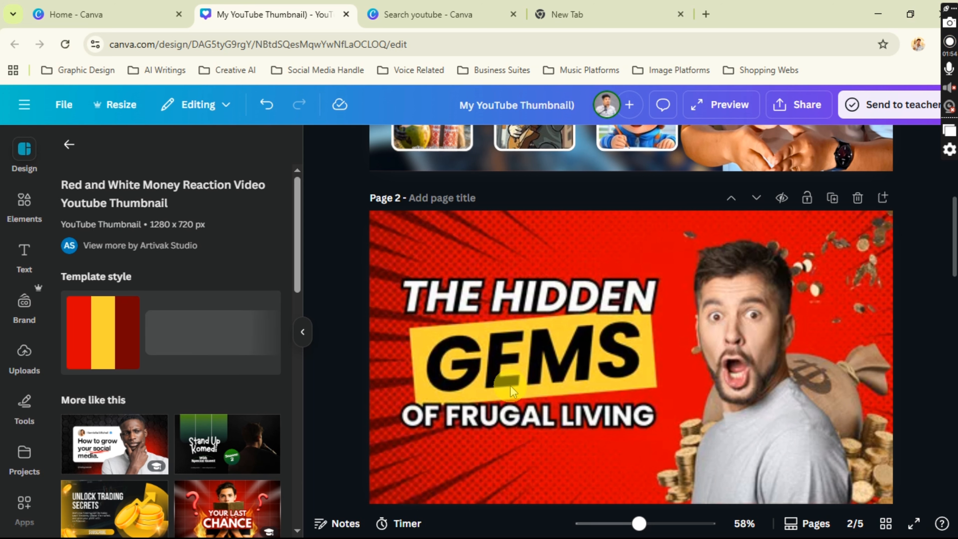
scroll(211, 434, "down", 4)
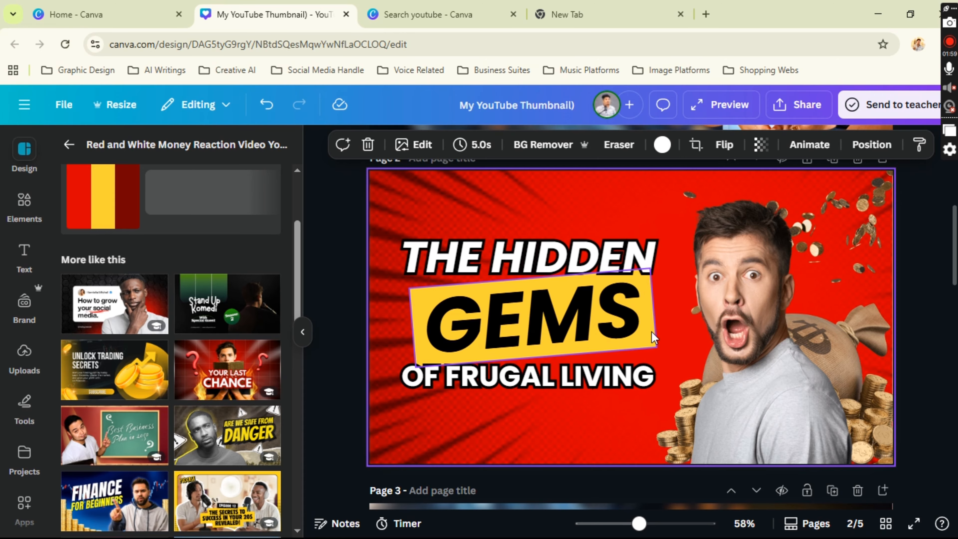
left_click(932, 273)
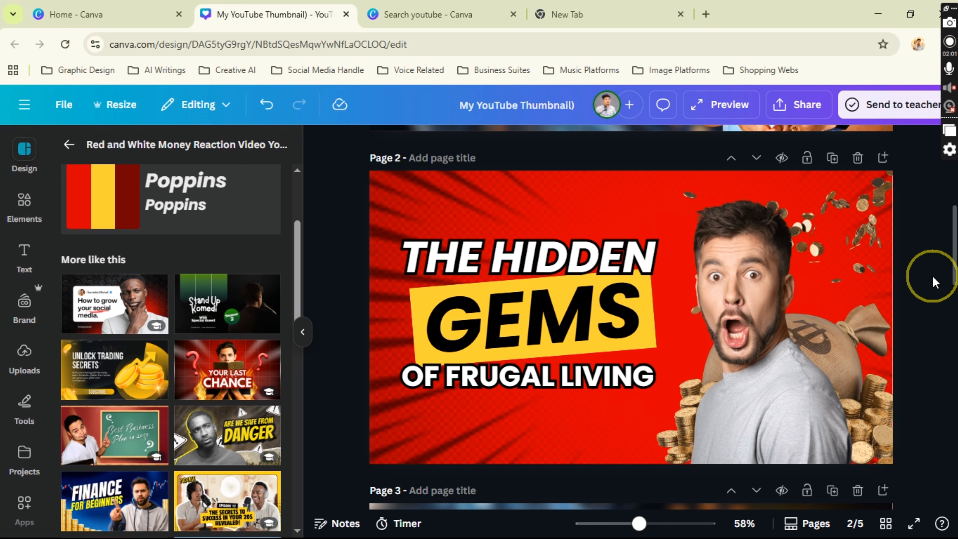
Move the template's photo of the surprised man completely off page 2
left_click(736, 307)
left_click_drag(739, 308, 291, 306)
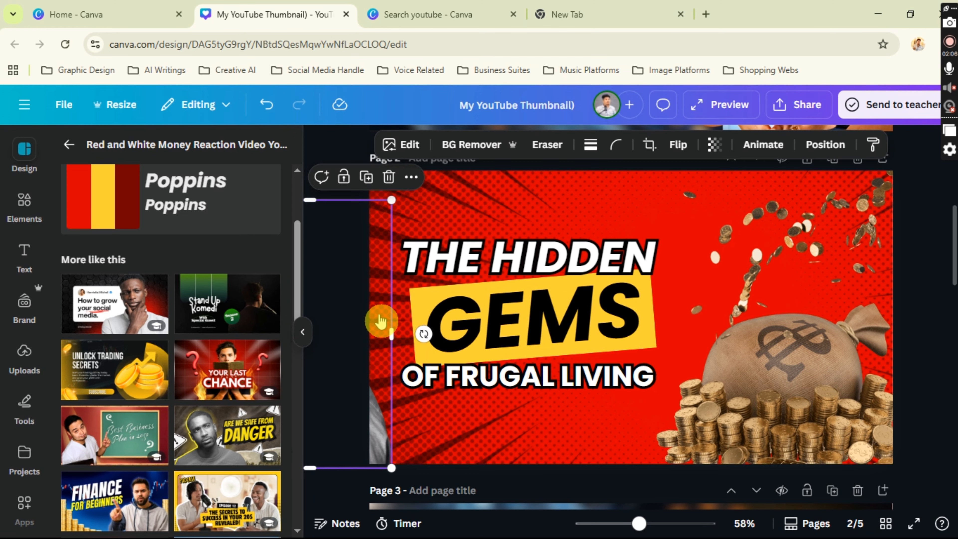
left_click_drag(382, 321, 292, 321)
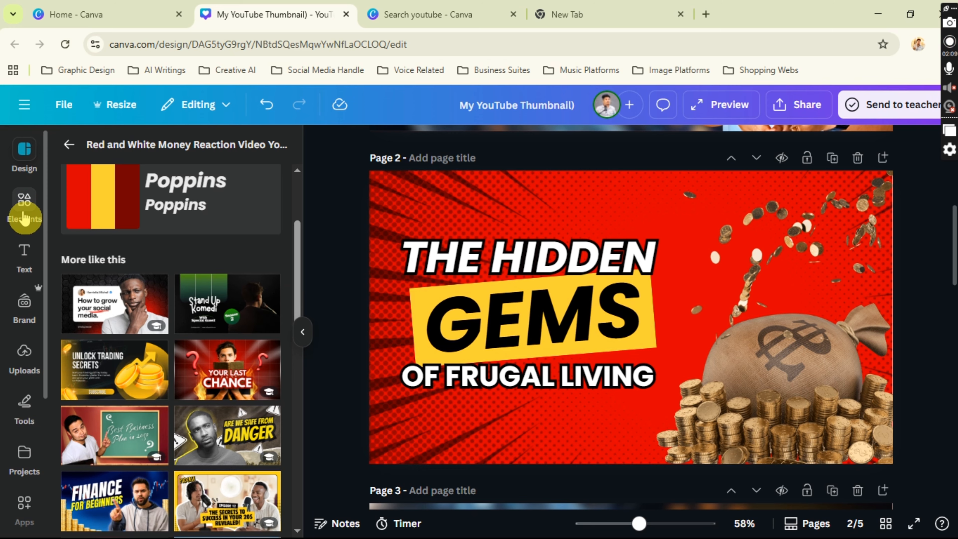
Look through the uploaded videos, audio and folders, then return to the uploaded images
left_click(26, 365)
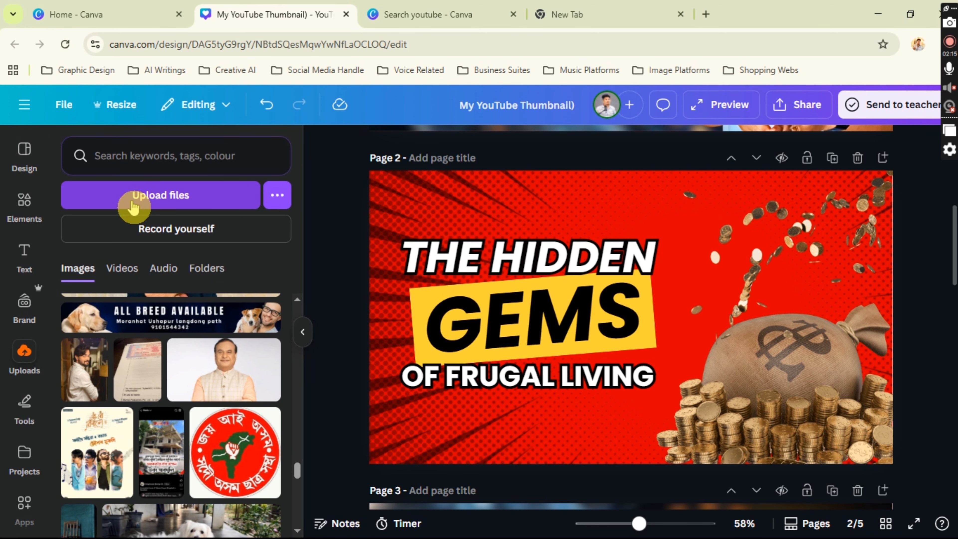
left_click(122, 268)
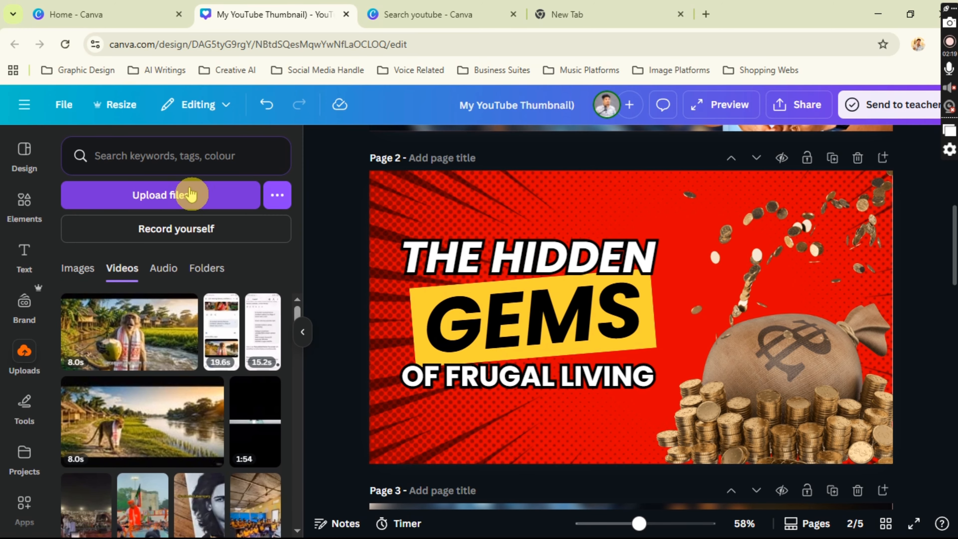
left_click(166, 268)
left_click(220, 272)
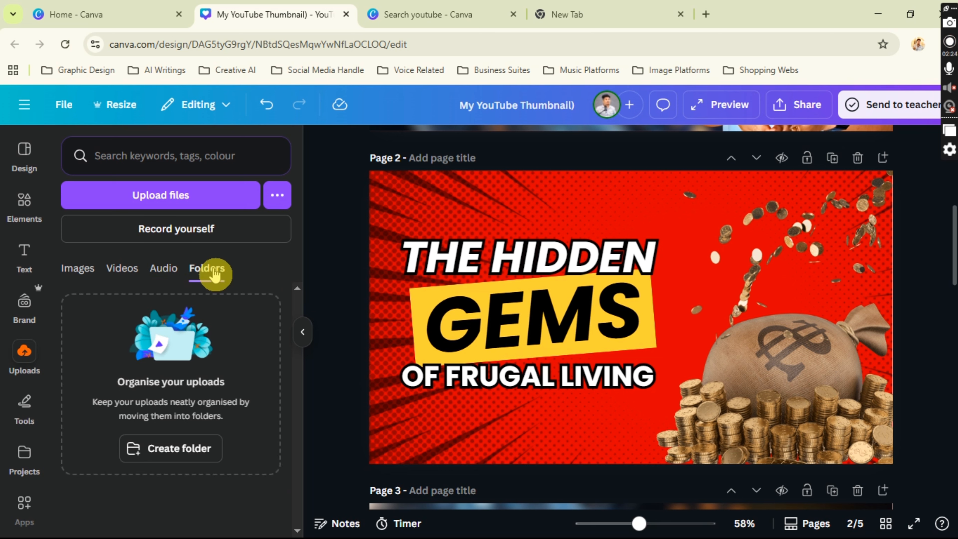
left_click(168, 270)
left_click(122, 270)
left_click(82, 279)
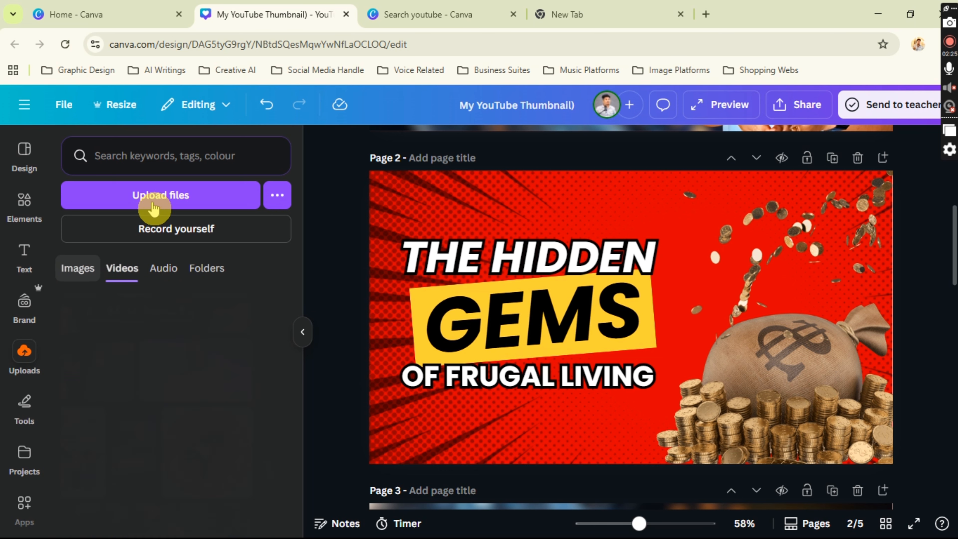
Add the uploaded portrait of the man in a light blue T-shirt and place it beside the title, over the money bag
scroll(199, 325, "down", 10)
scroll(200, 324, "up", 15)
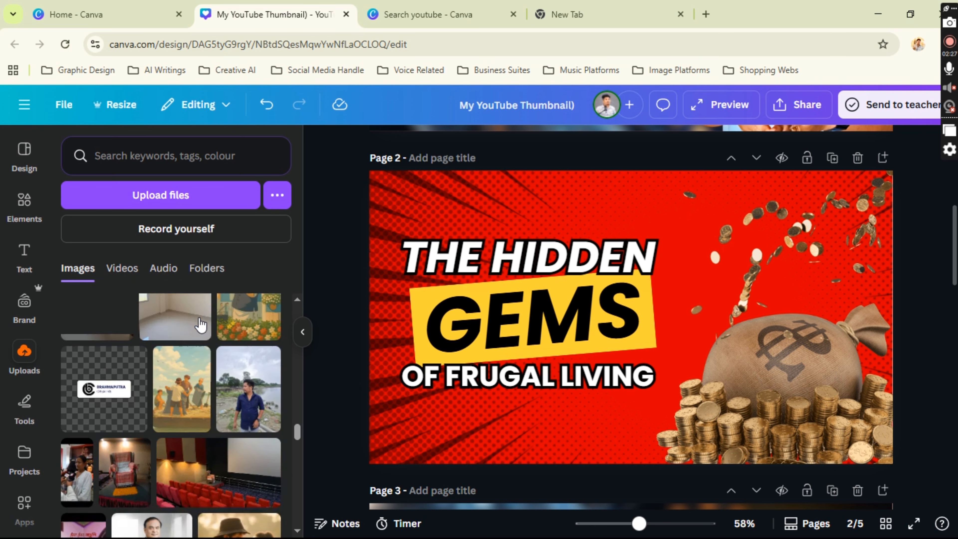
scroll(199, 323, "up", 6)
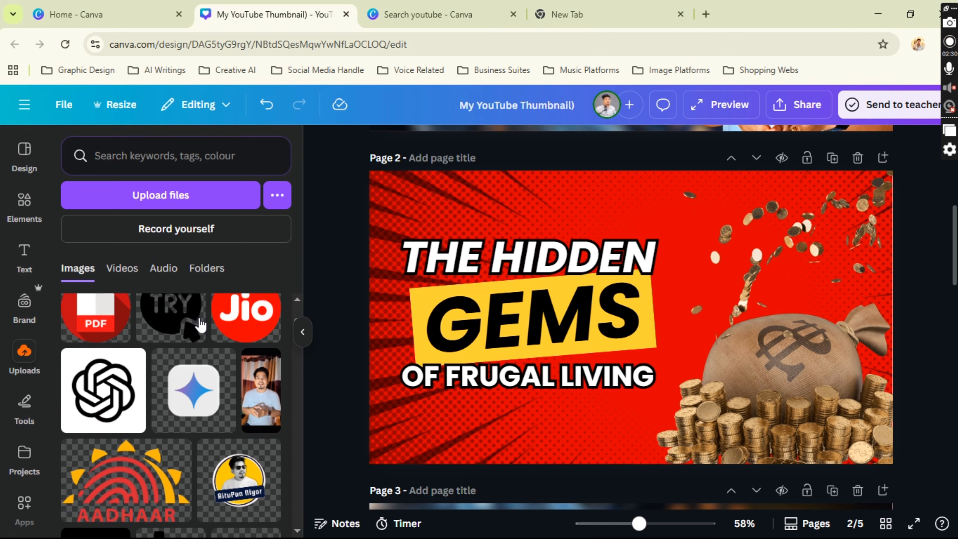
scroll(203, 324, "down", 4)
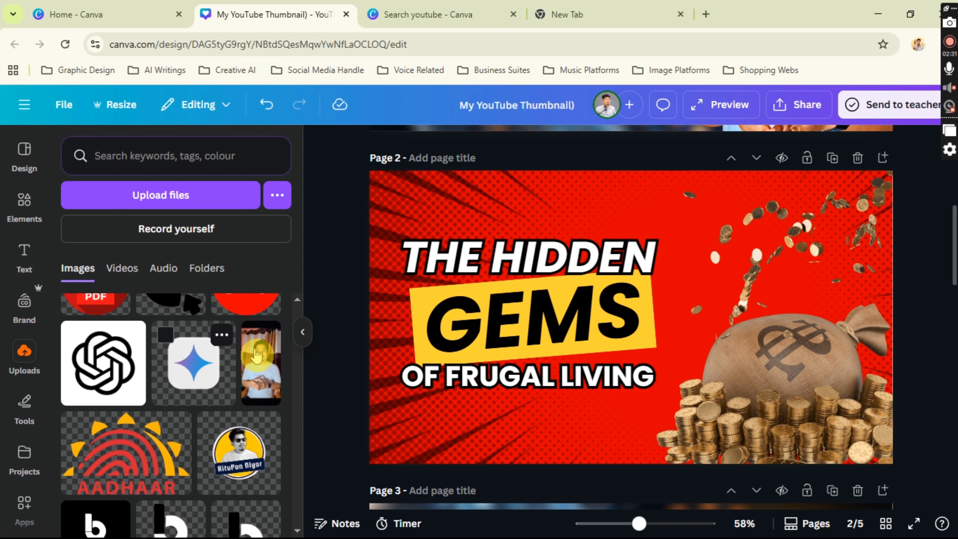
scroll(224, 336, "up", 2)
scroll(228, 337, "down", 2)
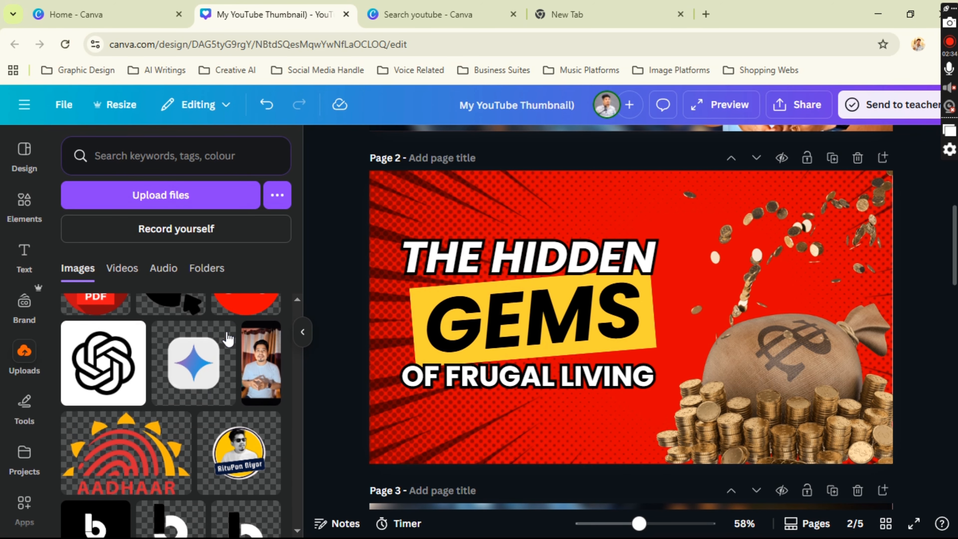
left_click(266, 363)
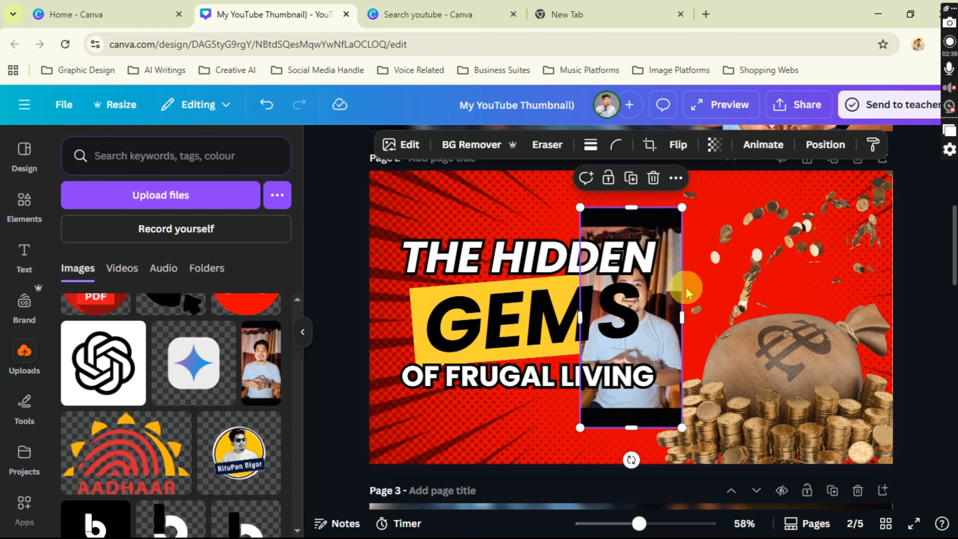
left_click_drag(666, 306, 771, 320)
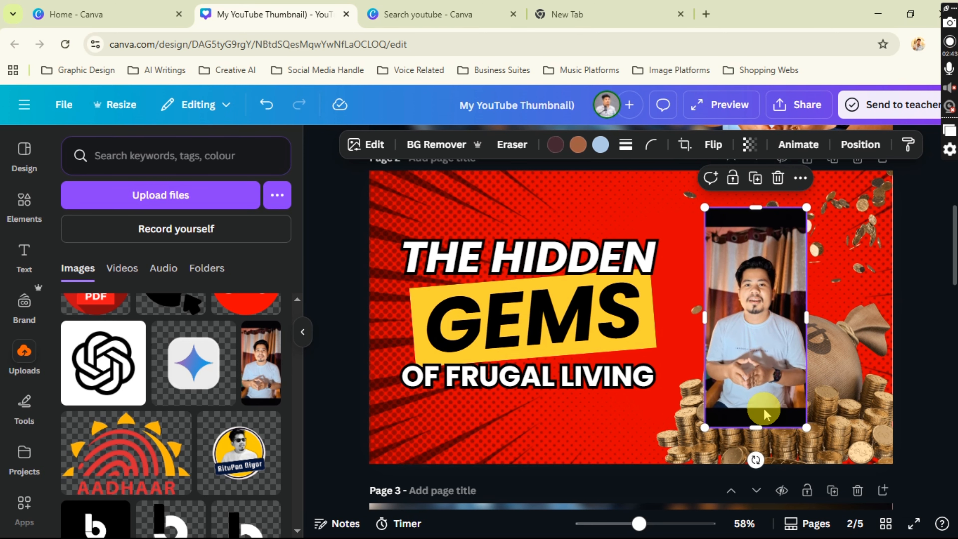
Crop the black bars off the portrait's upper and lower edges and enlarge the photo beside the title
left_click_drag(760, 427, 769, 408)
left_click_drag(761, 211, 672, 194)
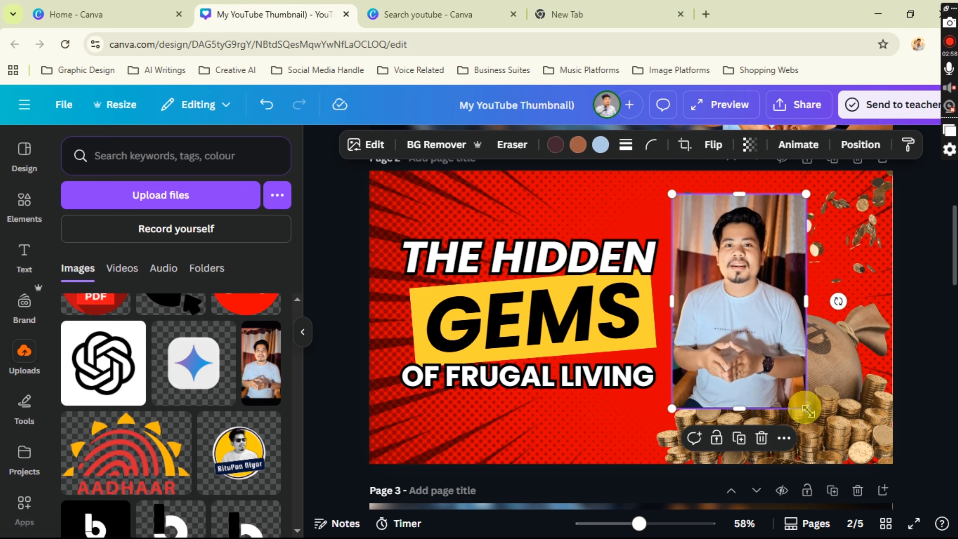
left_click_drag(807, 410, 829, 446)
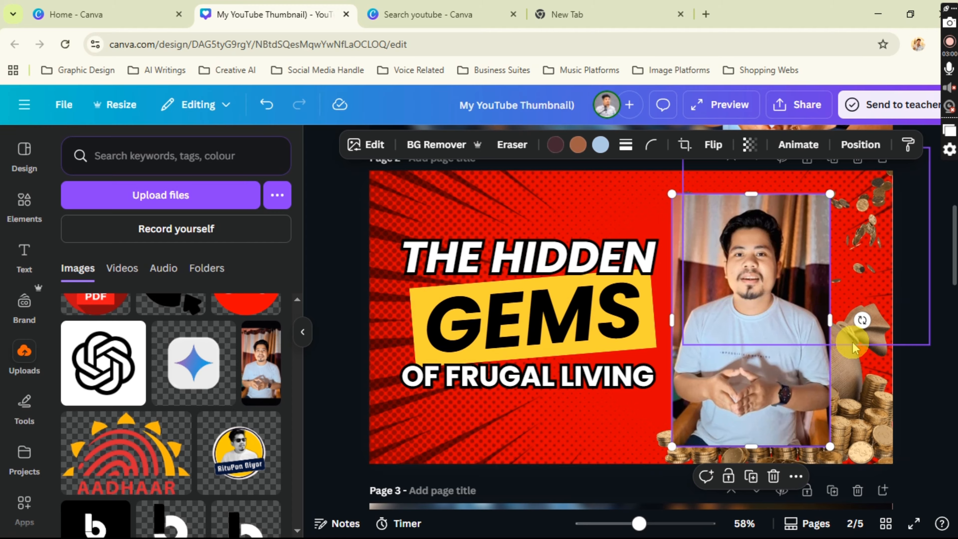
left_click_drag(829, 320, 829, 321)
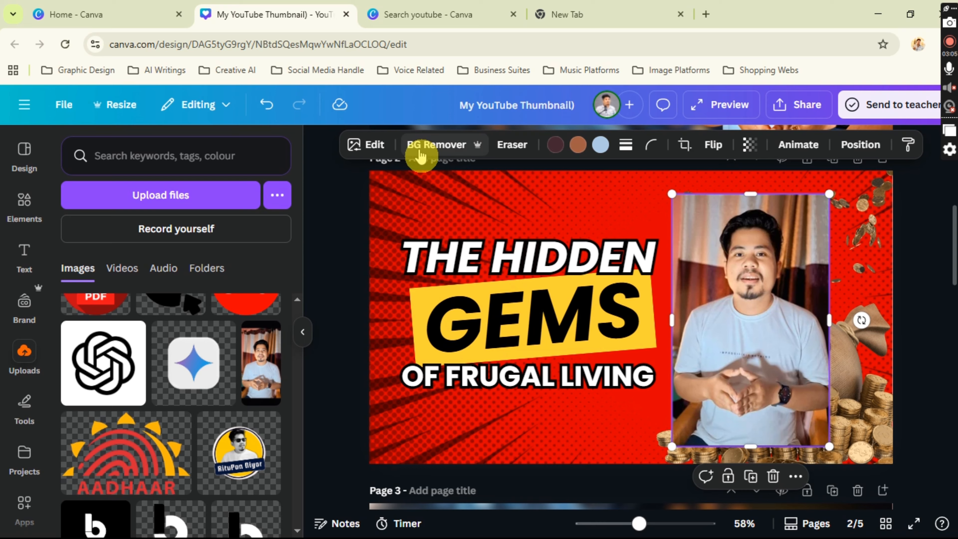
Remove the portrait's background, then enlarge and position the cutout so it fills the page height beside the title
left_click(437, 148)
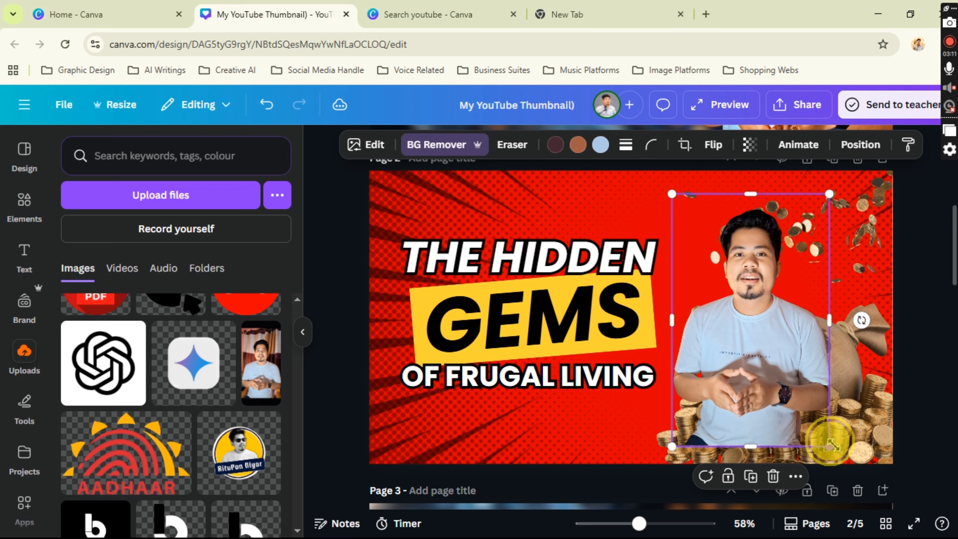
left_click_drag(829, 445, 855, 497)
left_click_drag(844, 400, 843, 406)
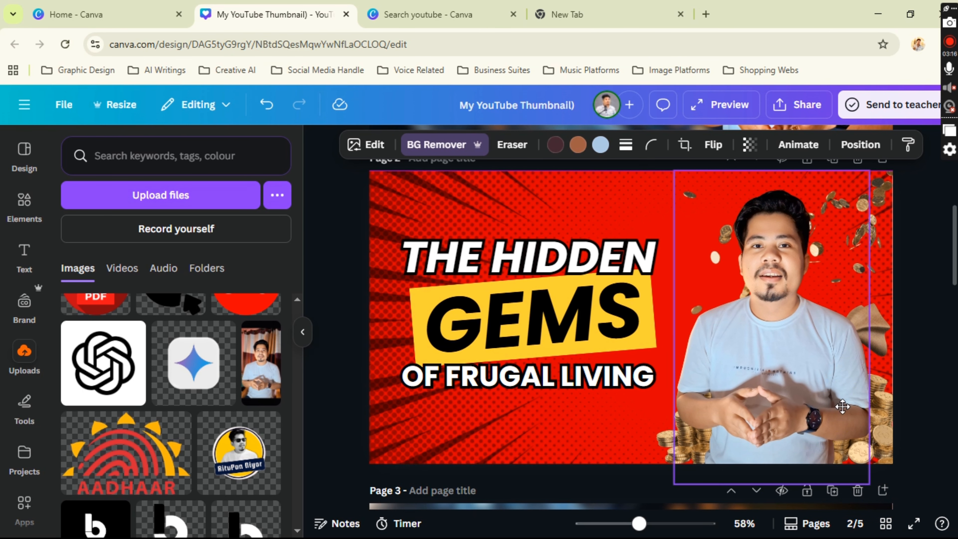
left_click_drag(870, 484, 882, 507)
left_click_drag(851, 425, 845, 428)
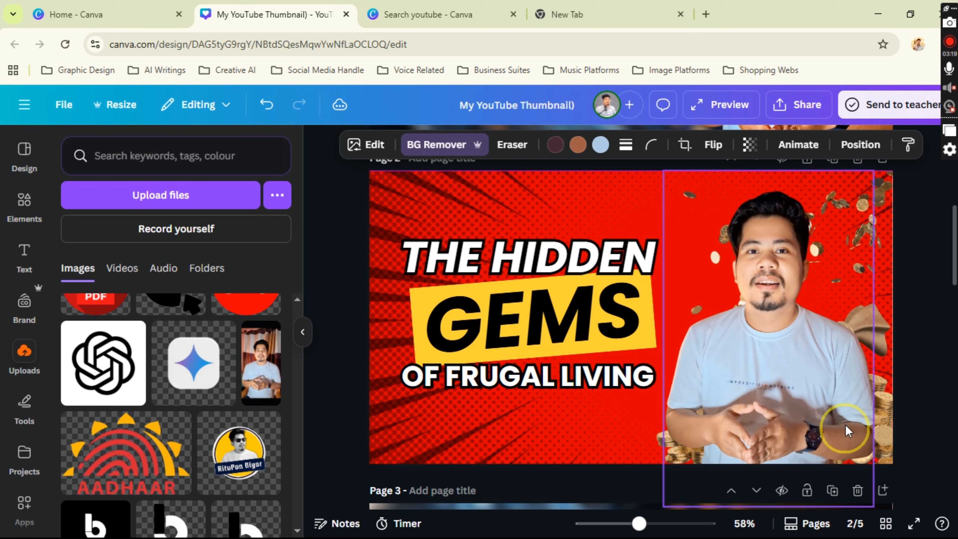
left_click(916, 370)
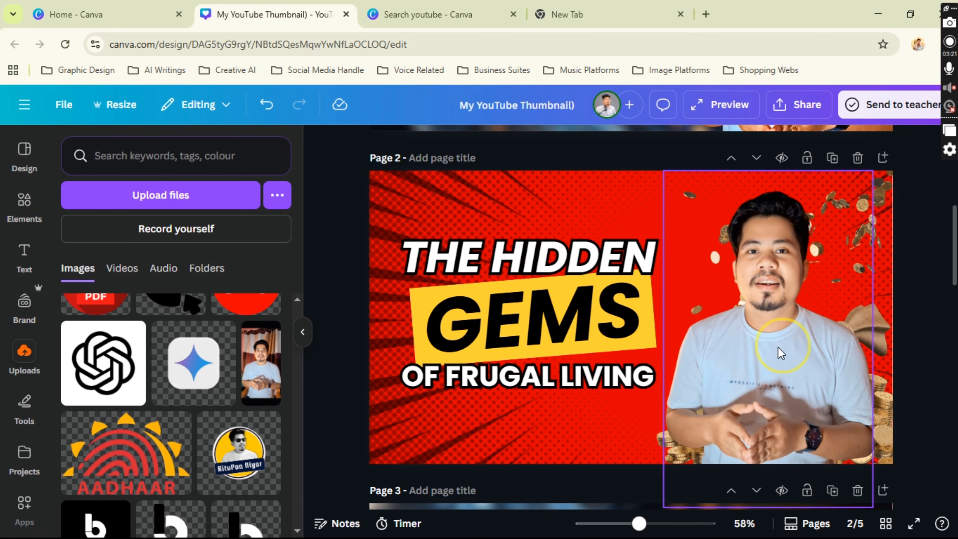
Adjust the portrait cutout with contrast 41, blacks 43 and saturation 46
left_click(758, 308)
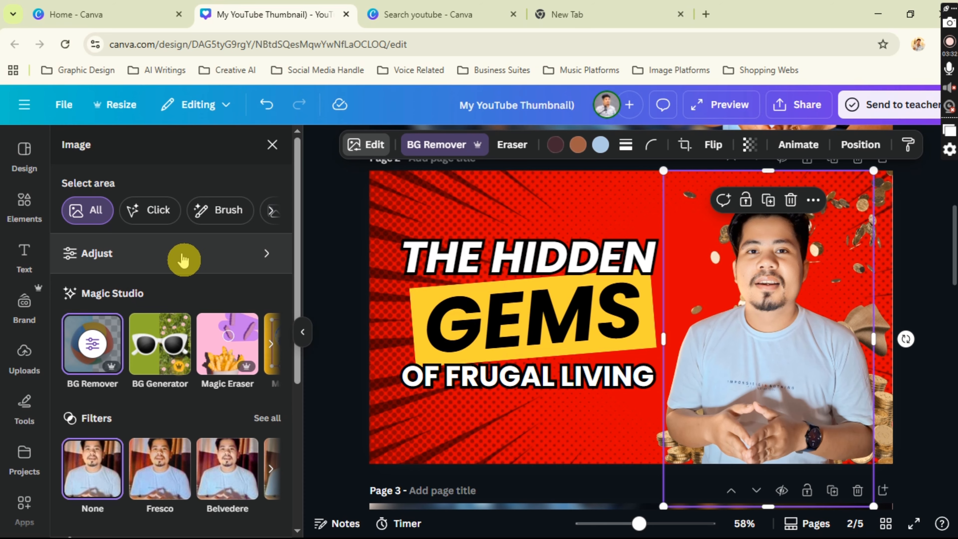
left_click(126, 261)
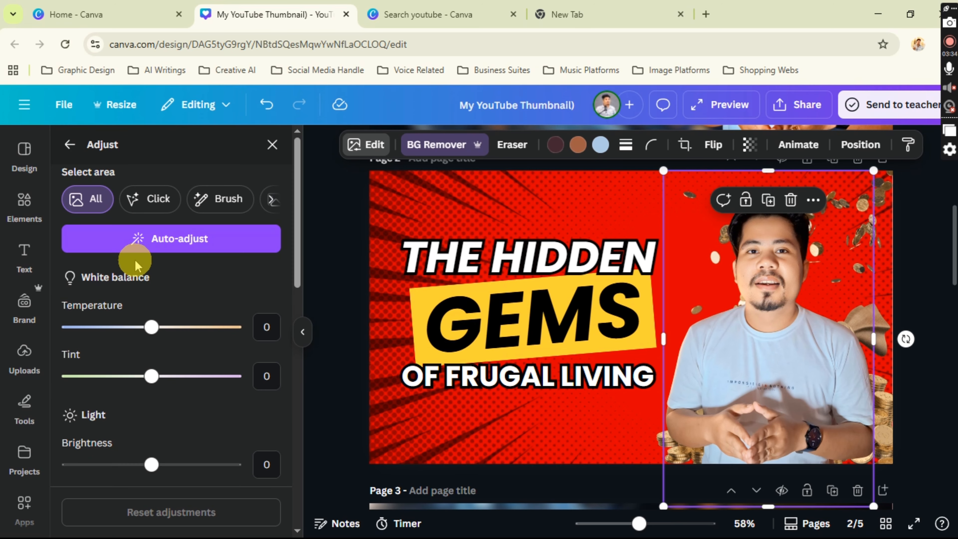
scroll(193, 400, "down", 7)
scroll(193, 400, "up", 2)
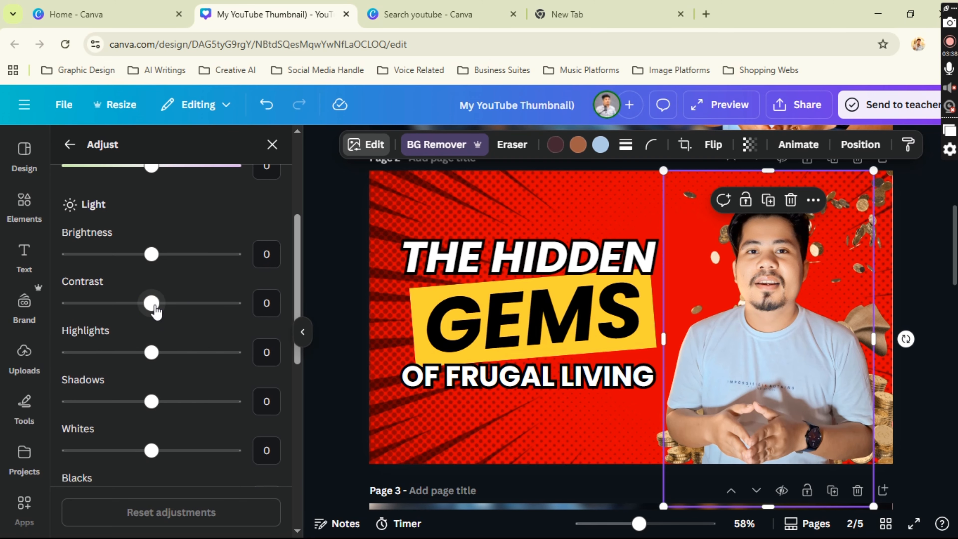
left_click_drag(154, 307, 186, 317)
scroll(184, 388, "down", 5)
scroll(177, 370, "up", 1)
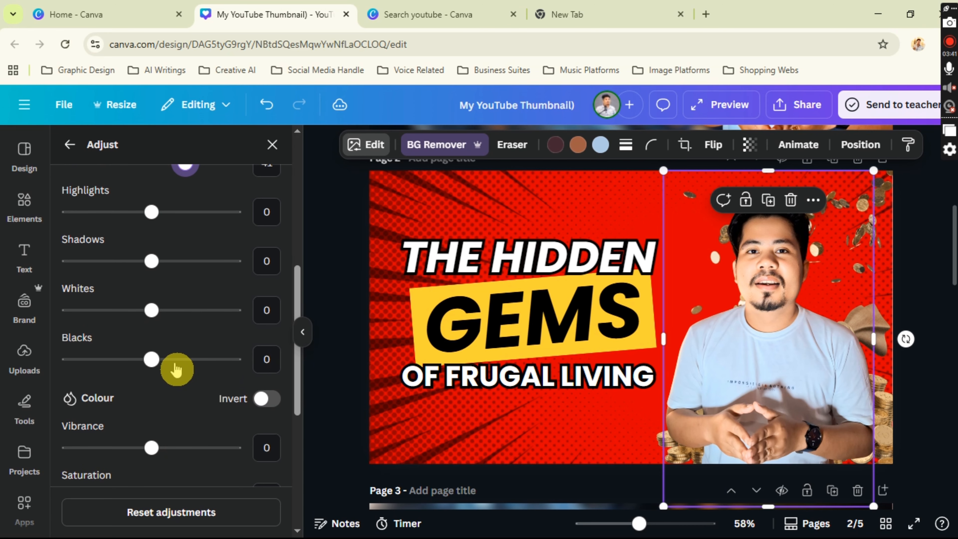
left_click_drag(160, 365, 191, 368)
scroll(207, 373, "down", 4)
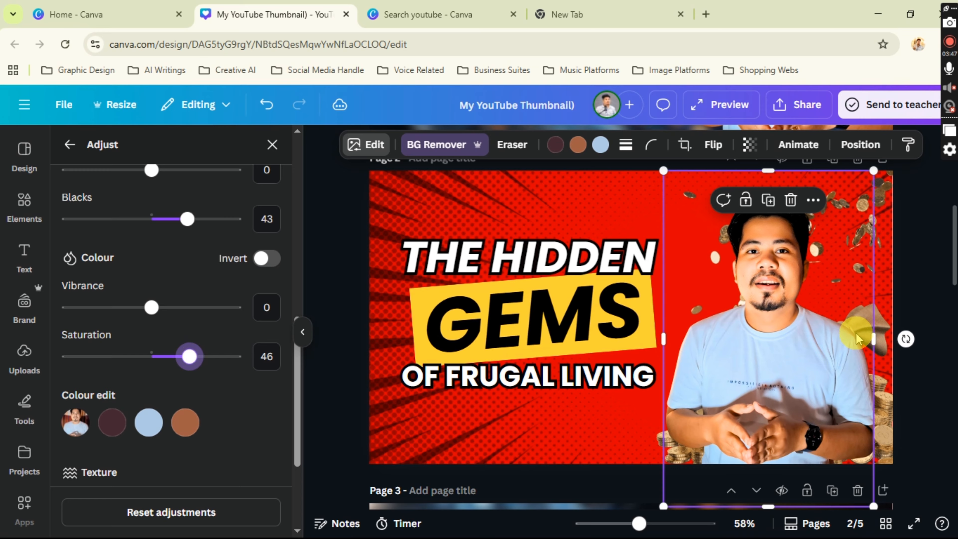
left_click(921, 261)
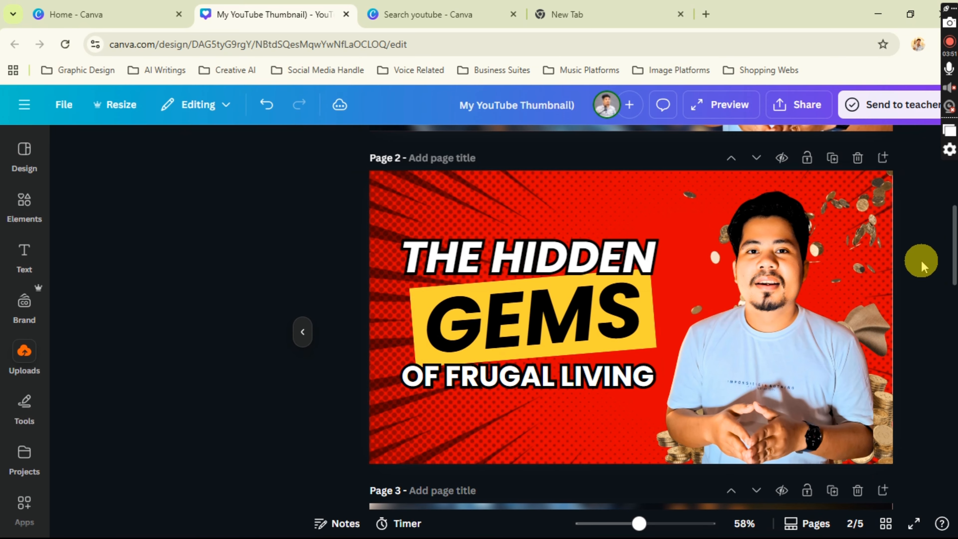
Move the "GEMS" text and its yellow background shape off page 2
left_click(534, 331)
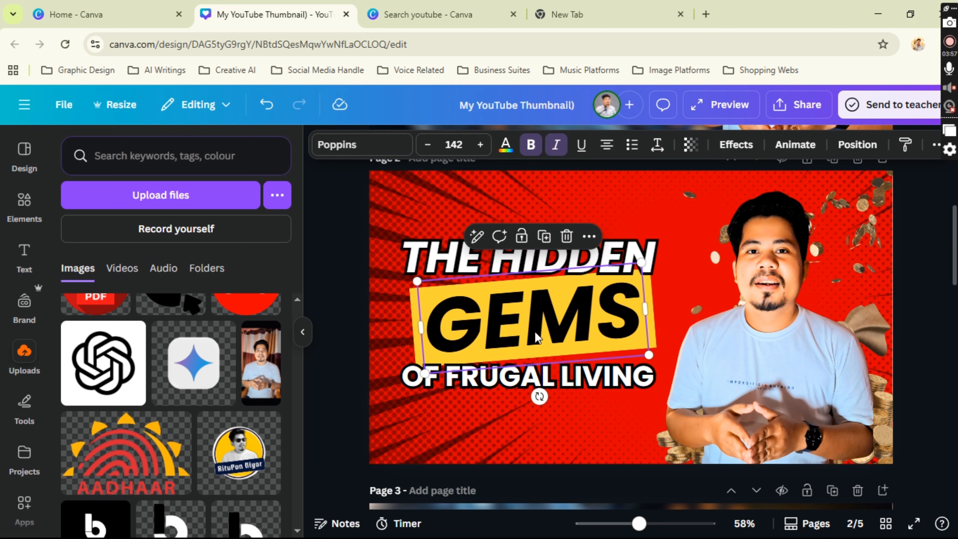
left_click_drag(534, 333, 226, 326)
left_click_drag(412, 325, 211, 335)
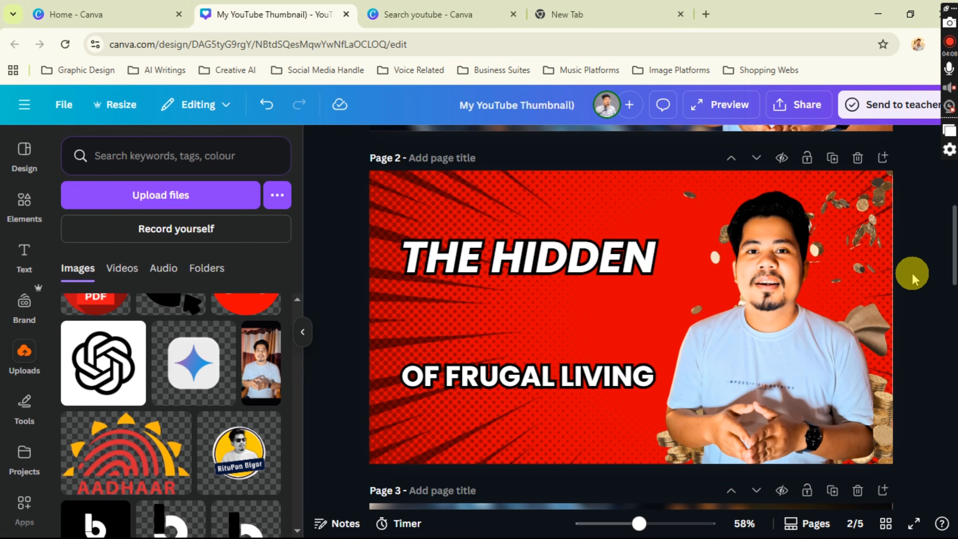
Look over the designs on pages 3 and 4, including the two bordered picture frames beside the portrait on page 4
left_click(835, 310)
left_click(899, 276)
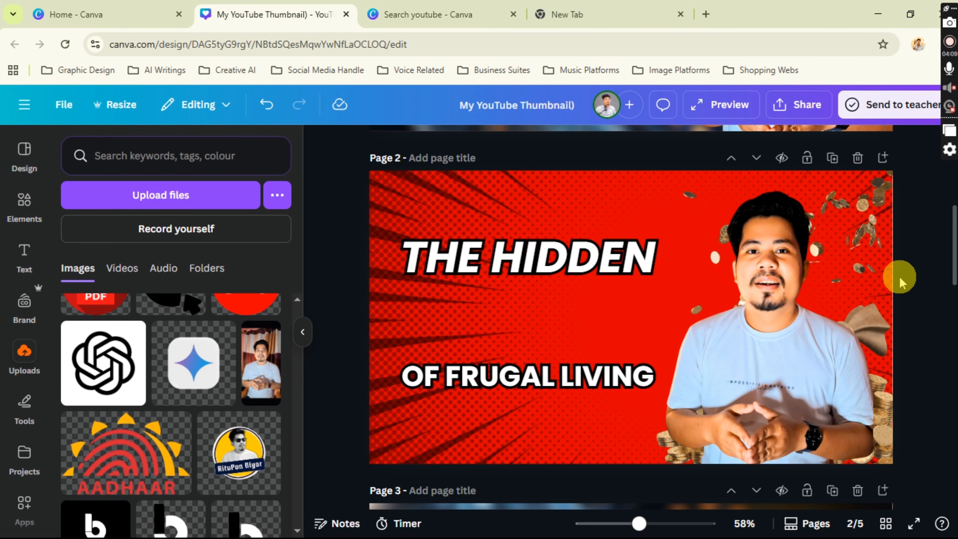
scroll(914, 283, "down", 8)
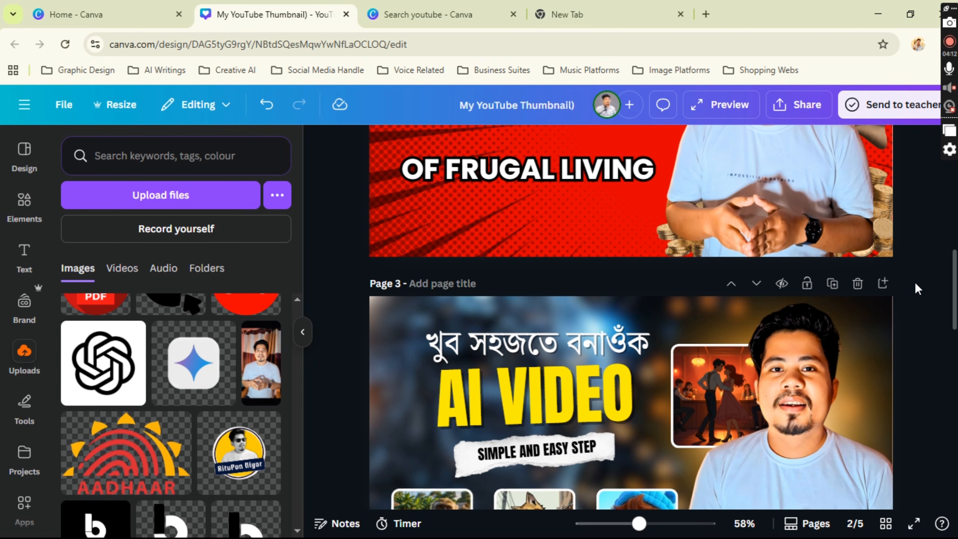
scroll(915, 282, "down", 5)
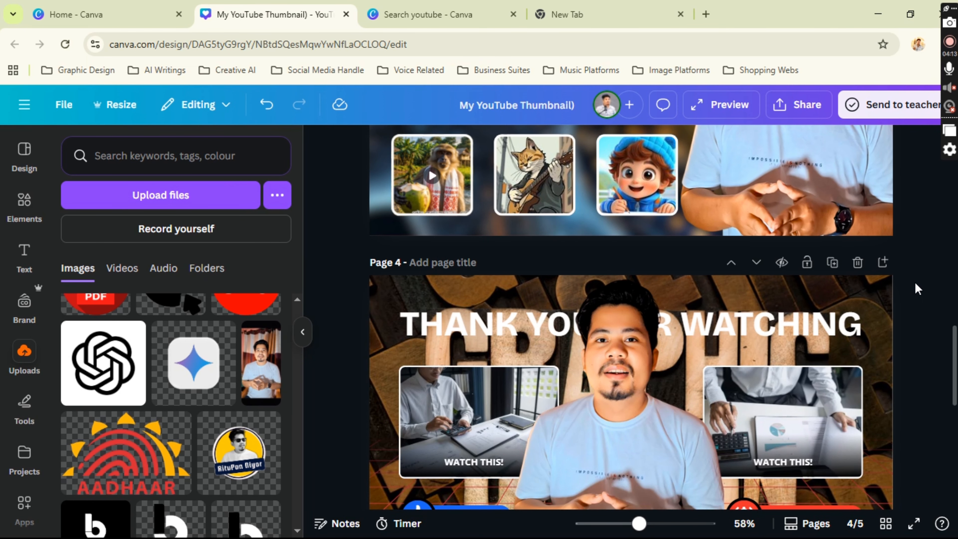
scroll(915, 282, "up", 5)
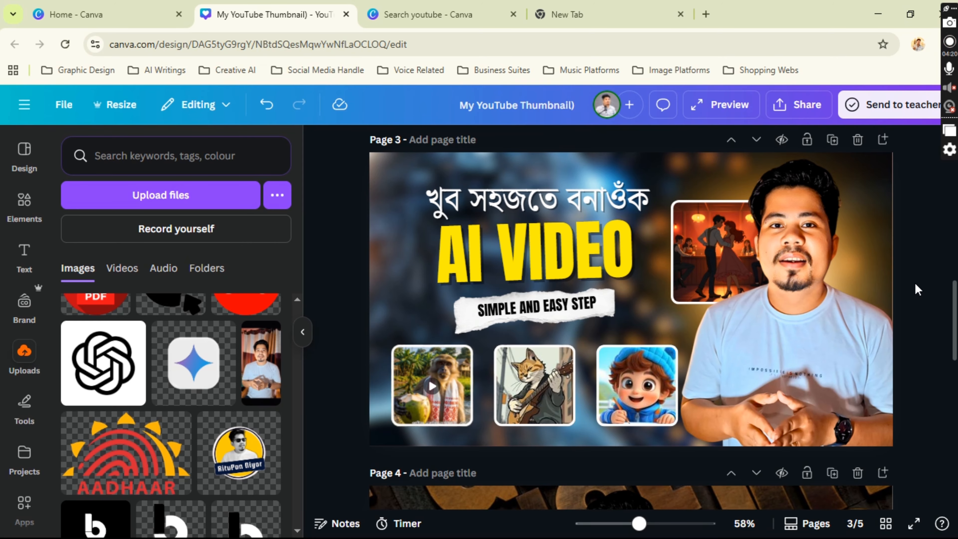
scroll(912, 287, "down", 5)
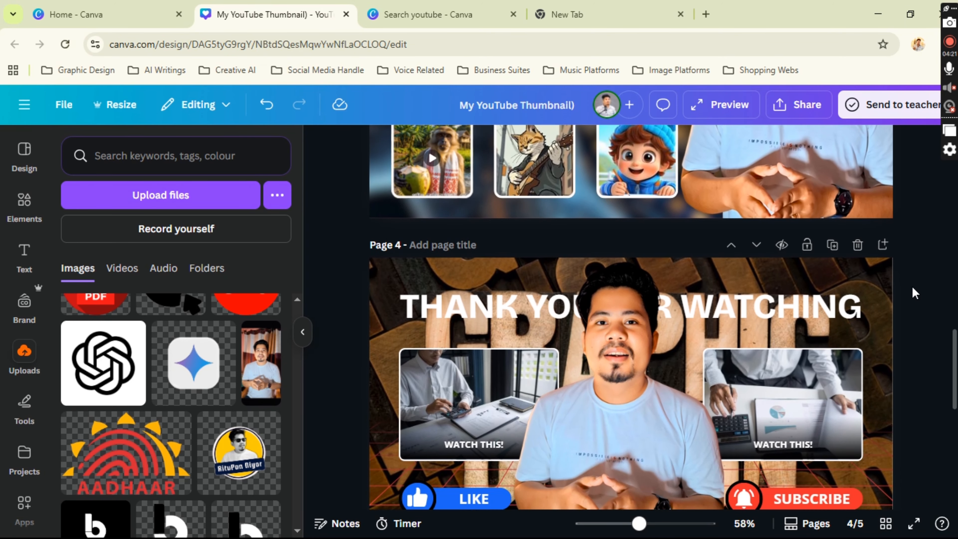
left_click(443, 333)
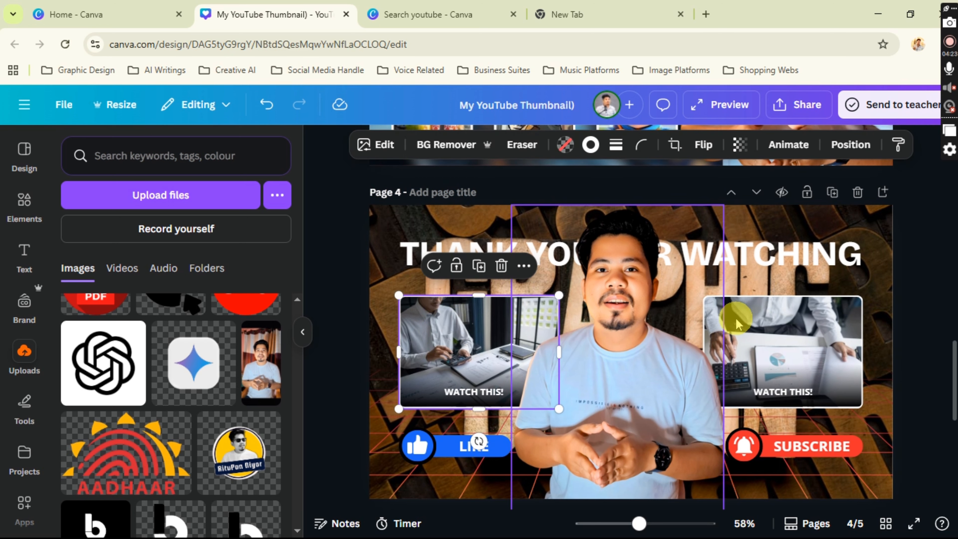
left_click(908, 302)
scroll(906, 301, "up", 2)
scroll(905, 300, "up", 15)
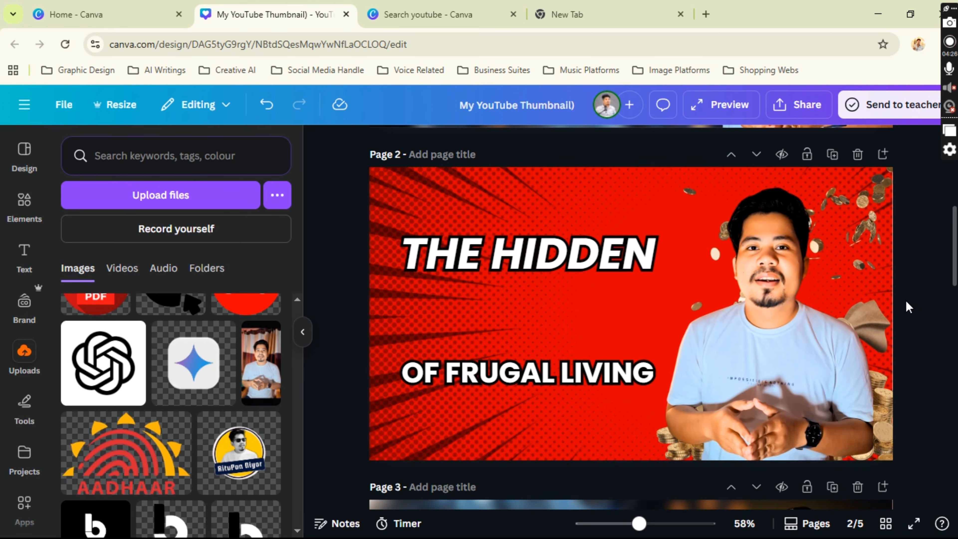
Move the "THE HIDDEN" and "OF FRUGAL LIVING" texts off page 2
left_click_drag(584, 321, 259, 328)
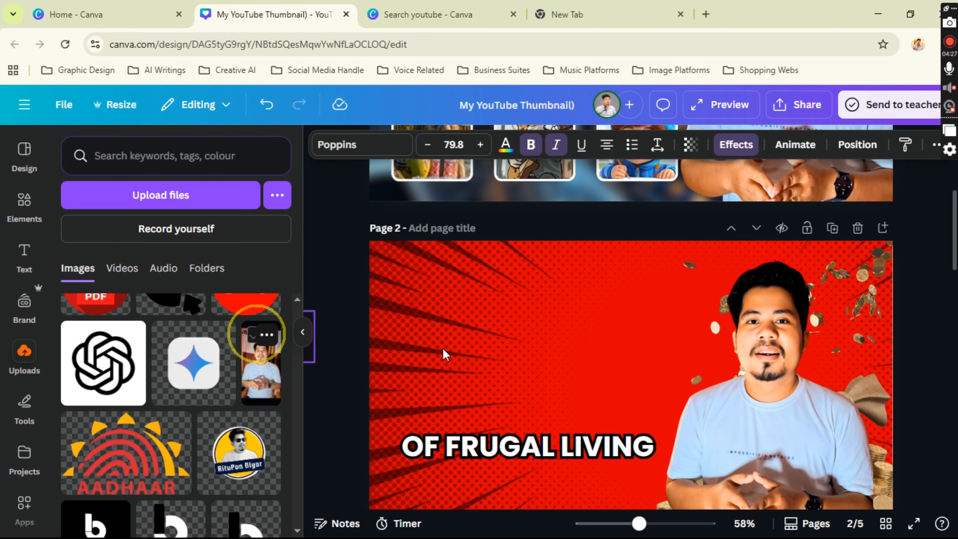
left_click_drag(549, 445, 249, 426)
scroll(897, 349, "down", 2)
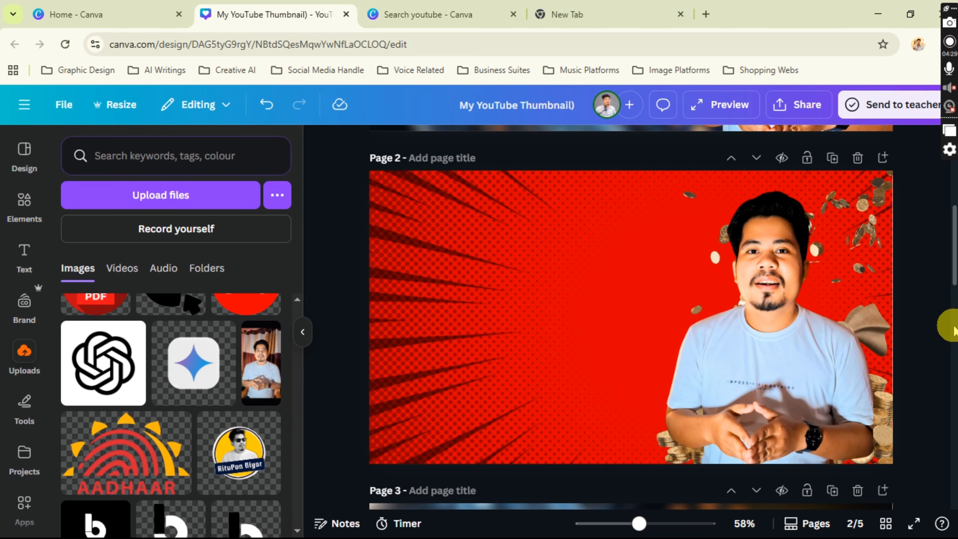
Open the elements library for searching
left_click(24, 204)
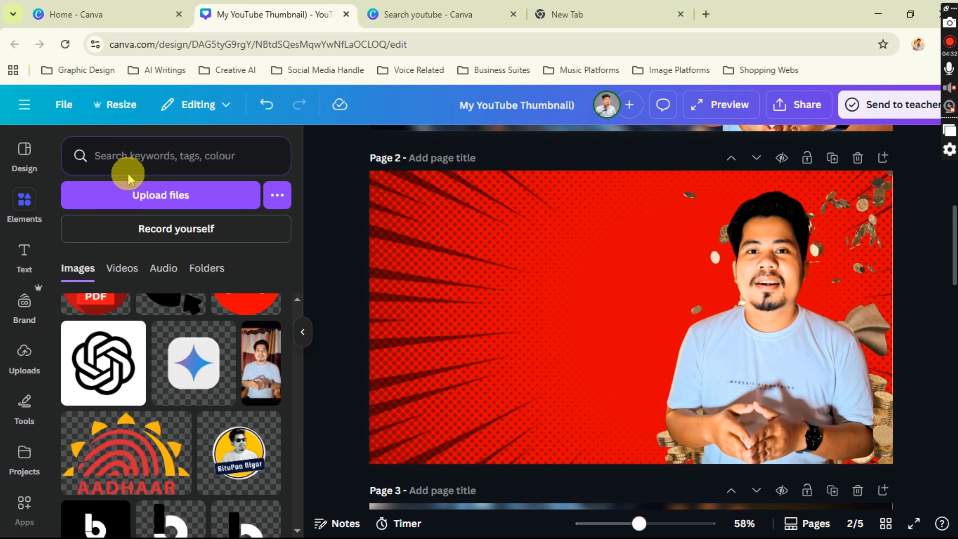
left_click(147, 157)
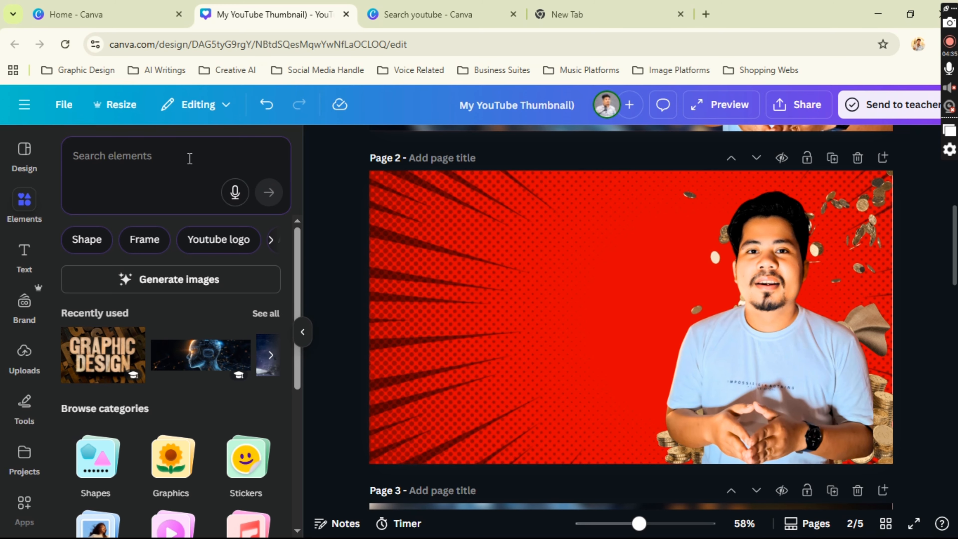
type("ra")
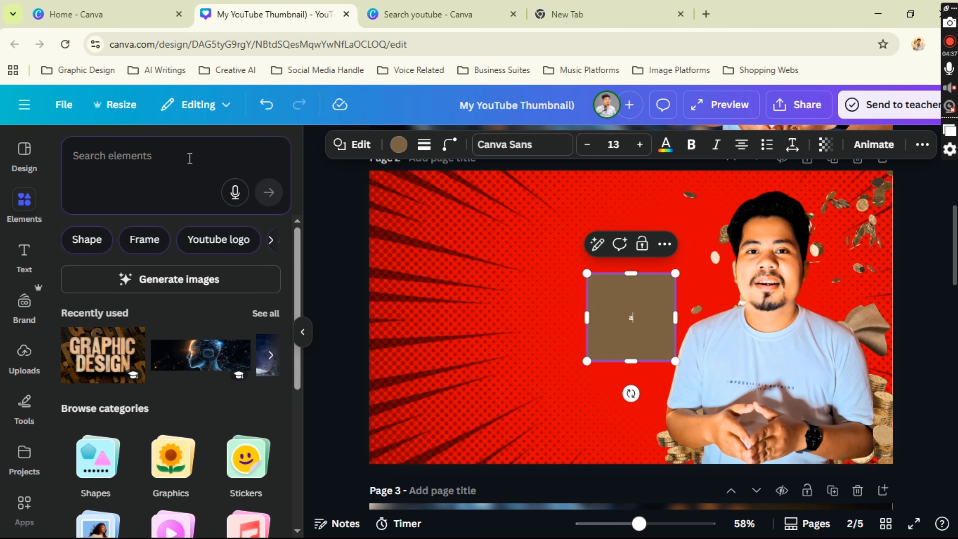
left_click(940, 251)
left_click(657, 317)
key("Delete")
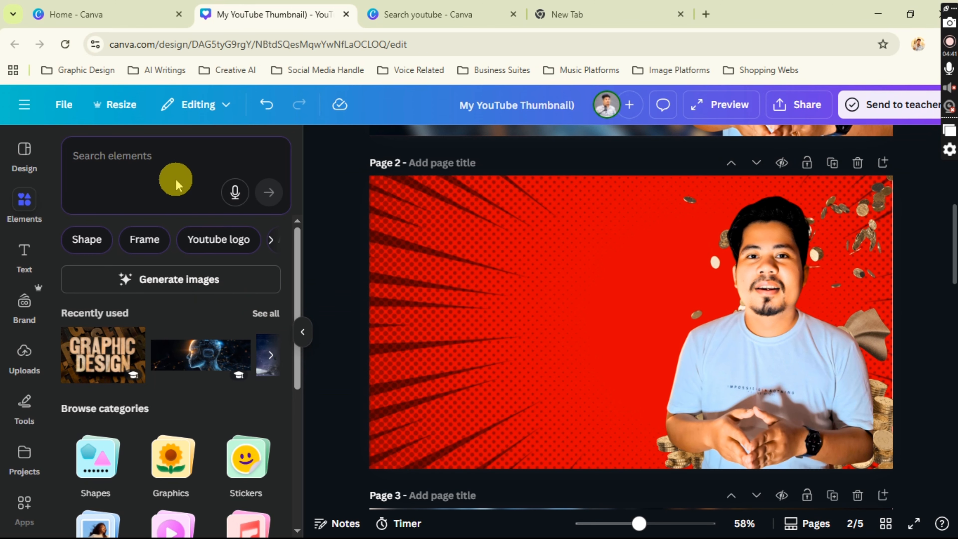
Search the elements for "frame" and add the square frame with rounded corners to page 2
left_click(154, 158)
type("frame")
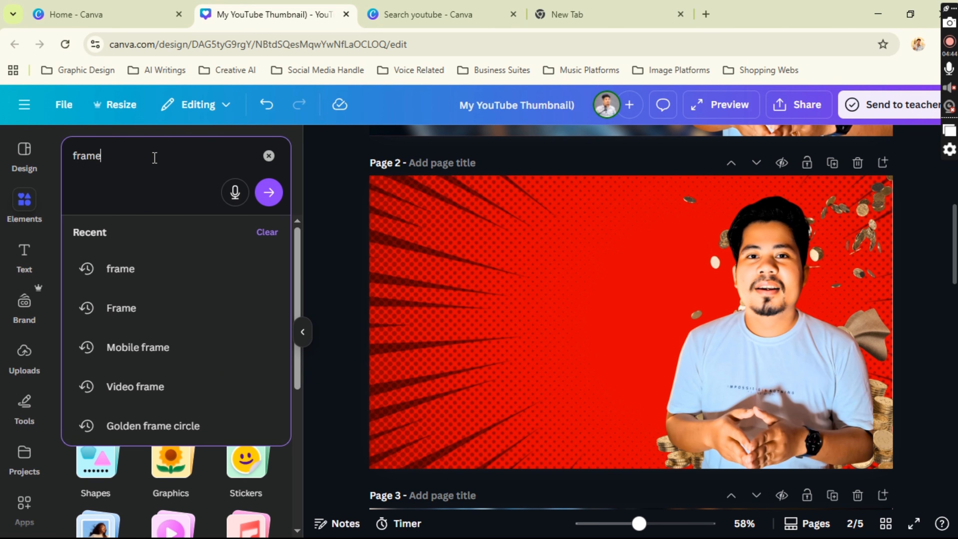
key("Return")
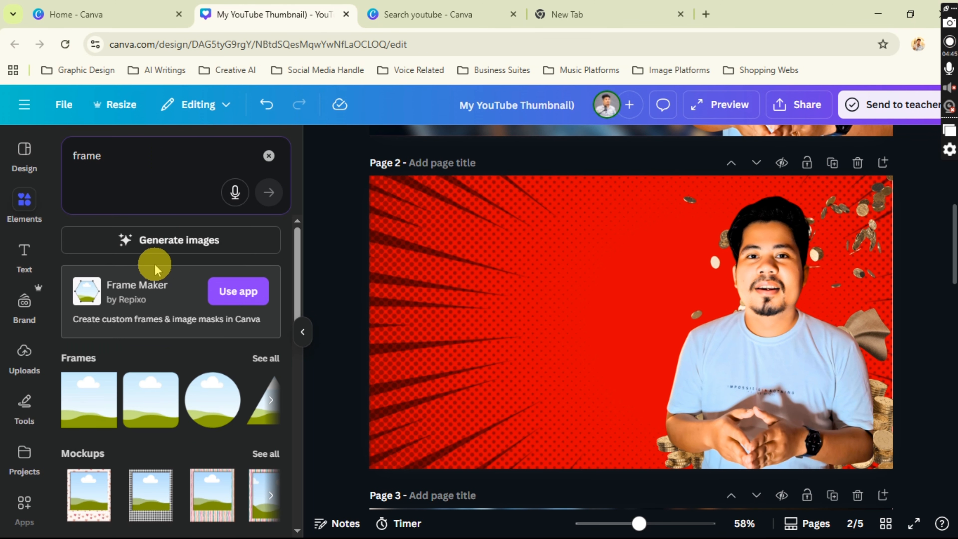
left_click(136, 459)
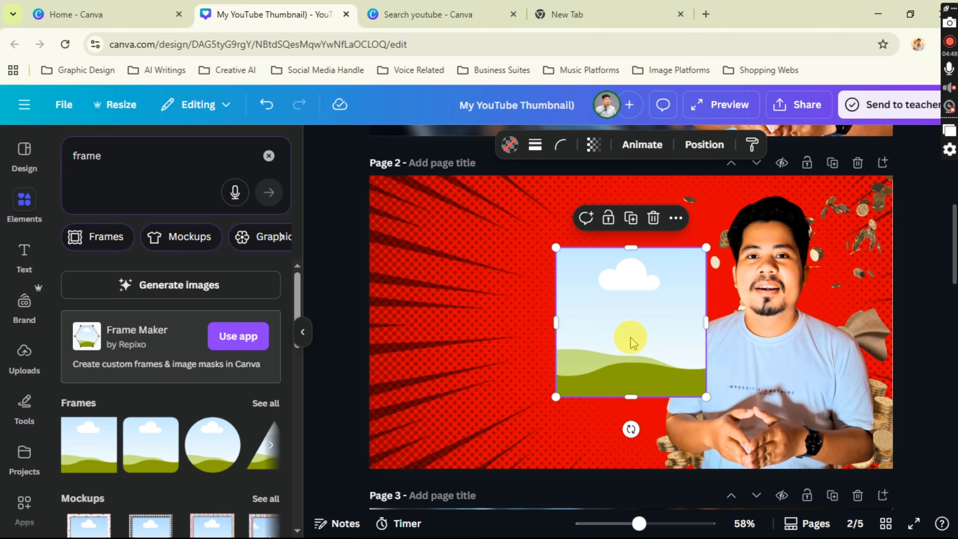
Shrink the frame to about 279 × 279, move it to the left half of page 2 and widen it into a landscape rectangle
left_click_drag(706, 250, 669, 283)
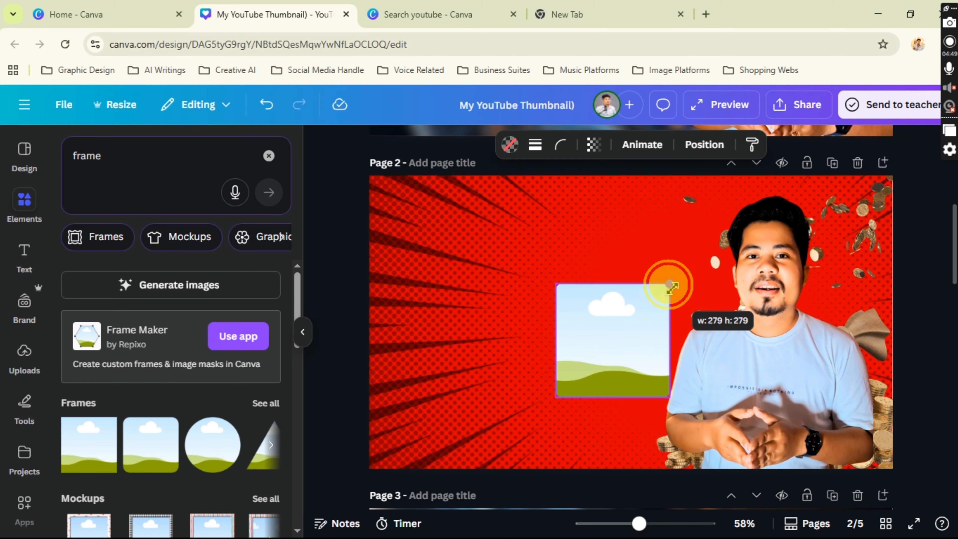
left_click_drag(631, 314, 492, 281)
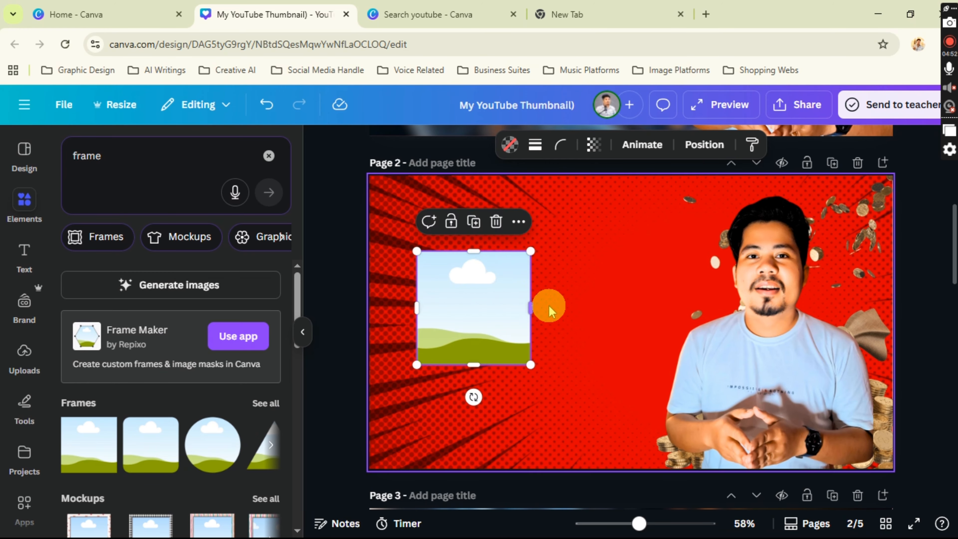
left_click_drag(531, 308, 586, 308)
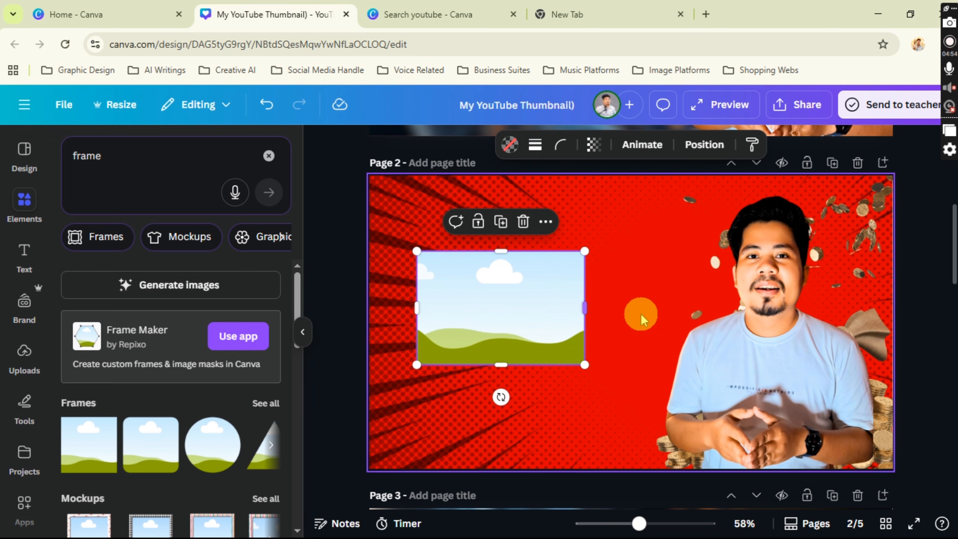
Move the portrait cutout to the middle of page 2 and take the money bag and flying coins off the page
left_click_drag(760, 319, 637, 308)
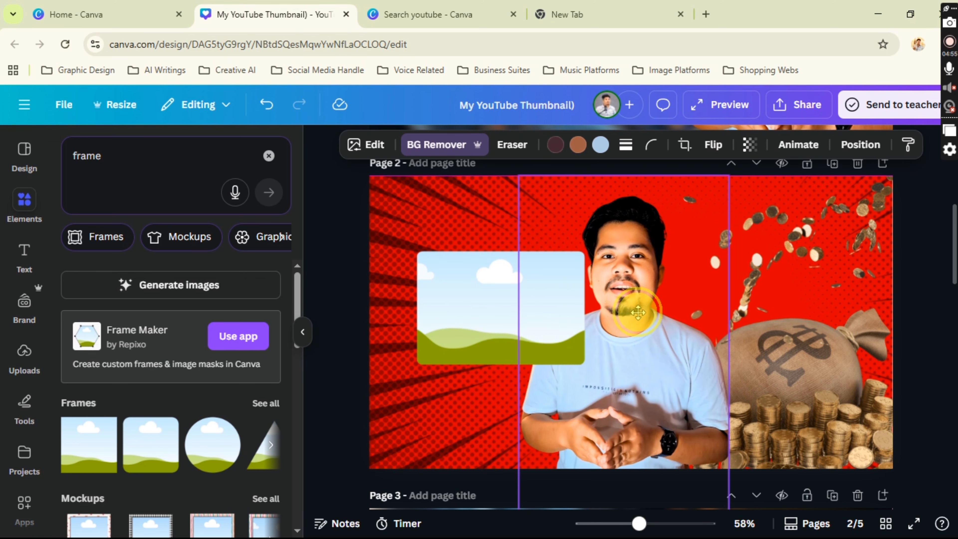
left_click_drag(774, 369, 956, 353)
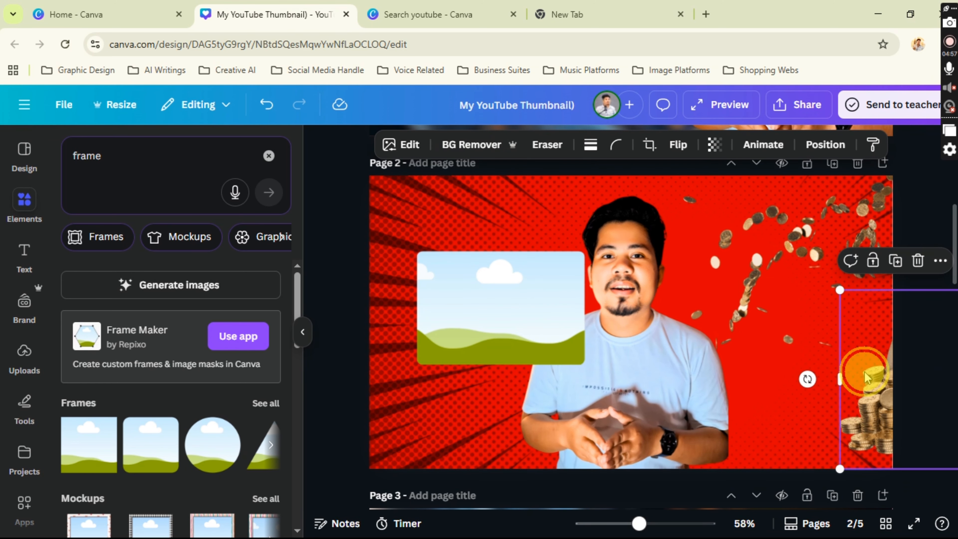
left_click_drag(864, 372, 956, 341)
left_click_drag(793, 266, 949, 252)
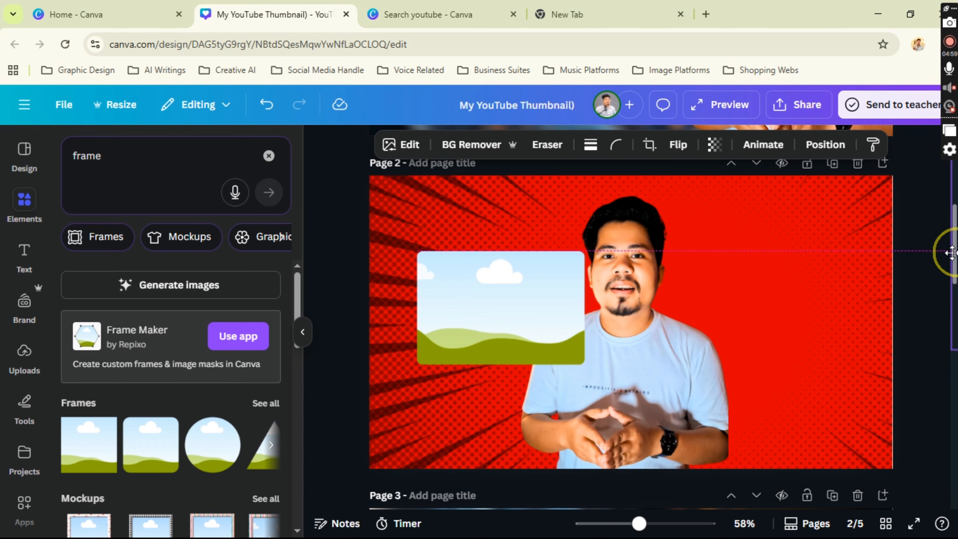
left_click(668, 327)
right_click(667, 322)
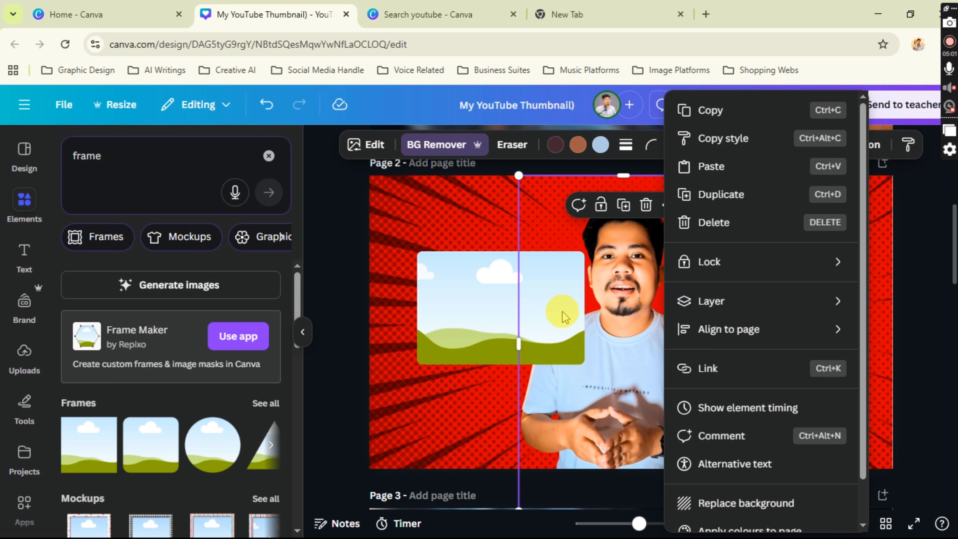
left_click(941, 277)
Duplicate the landscape frame and place the copy on the opposite side of the portrait at about the same height
left_click(445, 321)
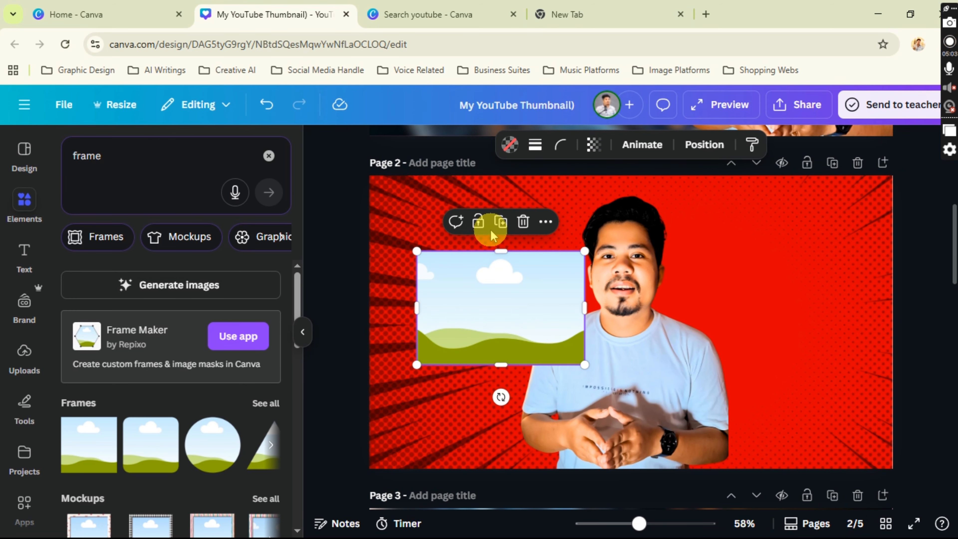
left_click(501, 223)
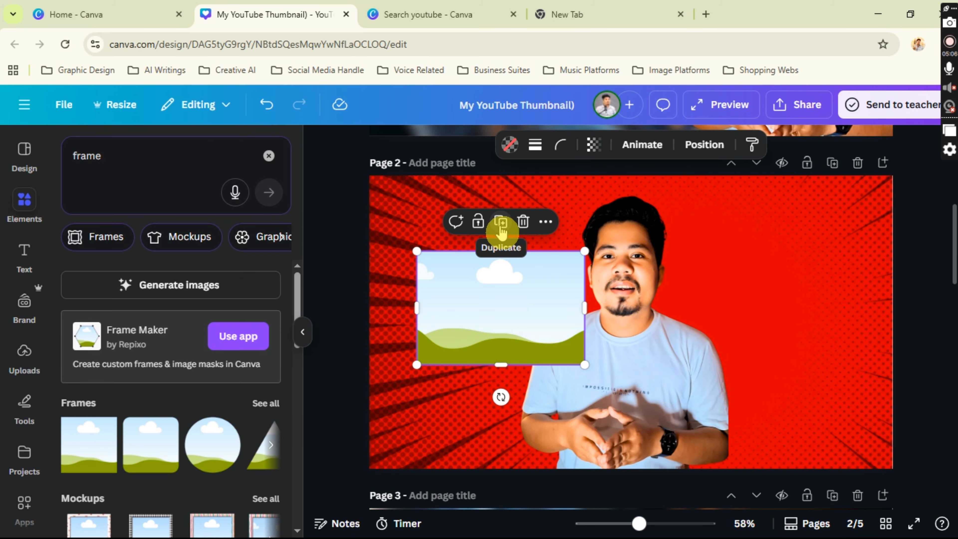
left_click_drag(498, 278, 754, 289)
left_click(911, 281)
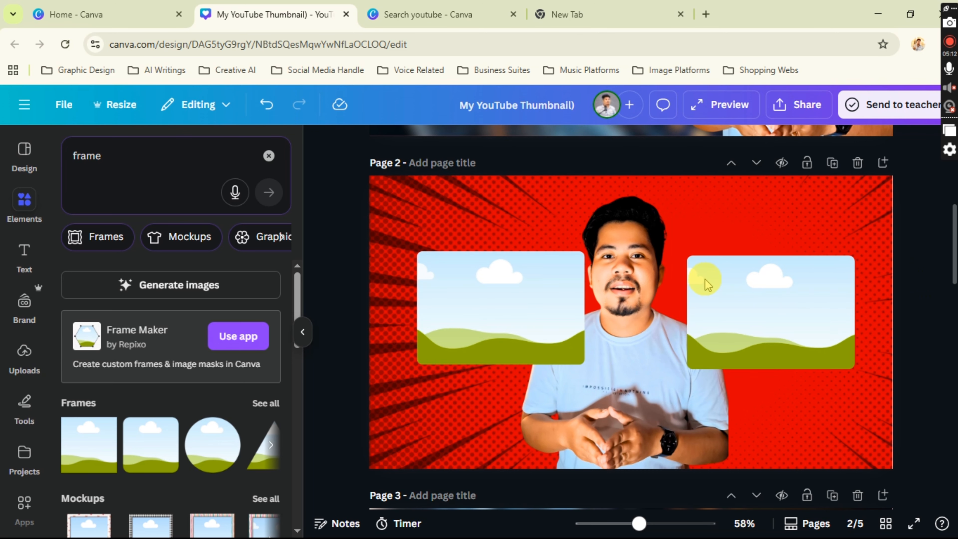
Bring the portrait cutout to the front so it overlaps both frames
left_click(659, 327)
right_click(659, 328)
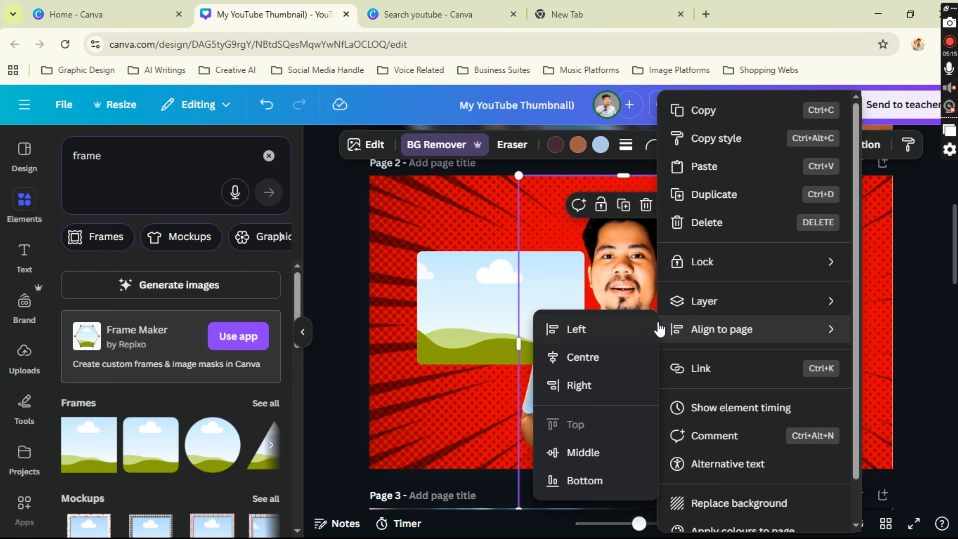
mouse_move(706, 304)
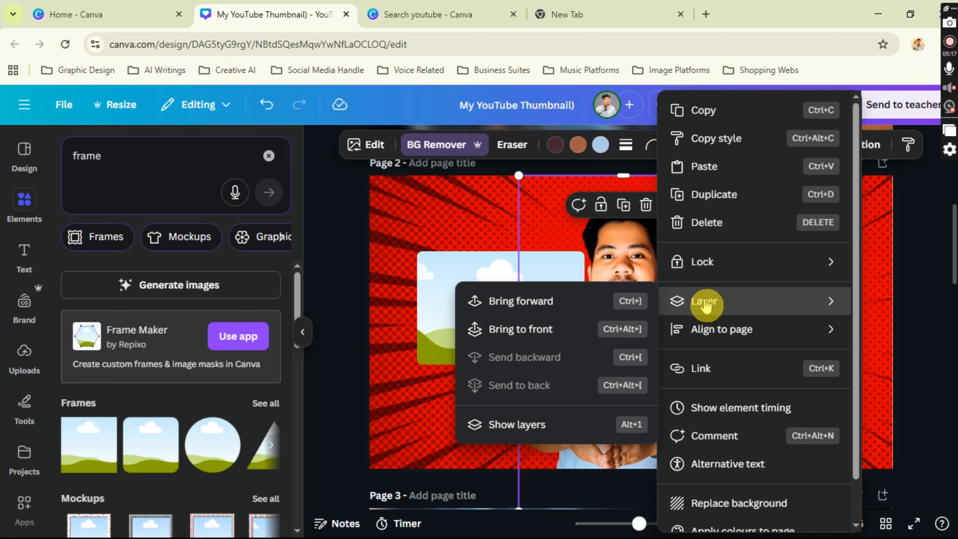
left_click(705, 303)
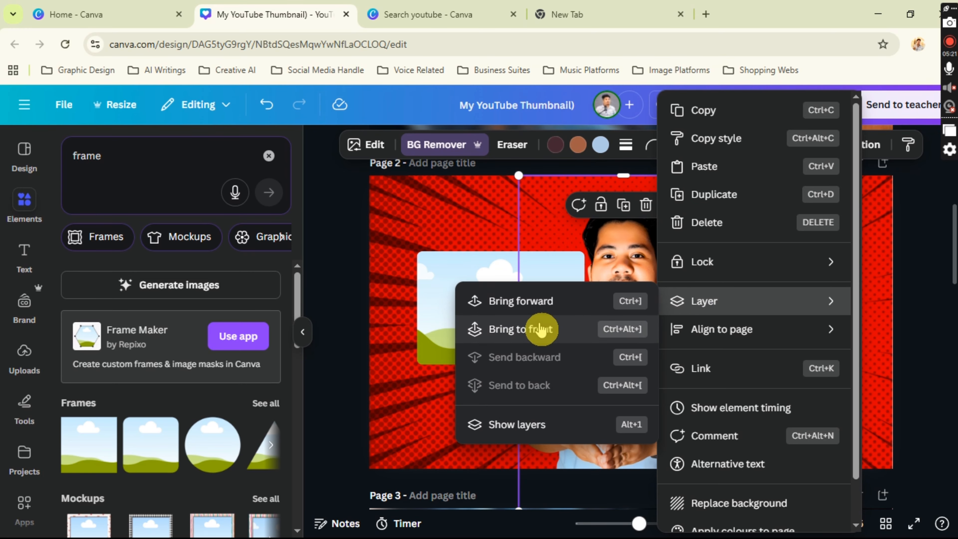
left_click(540, 355)
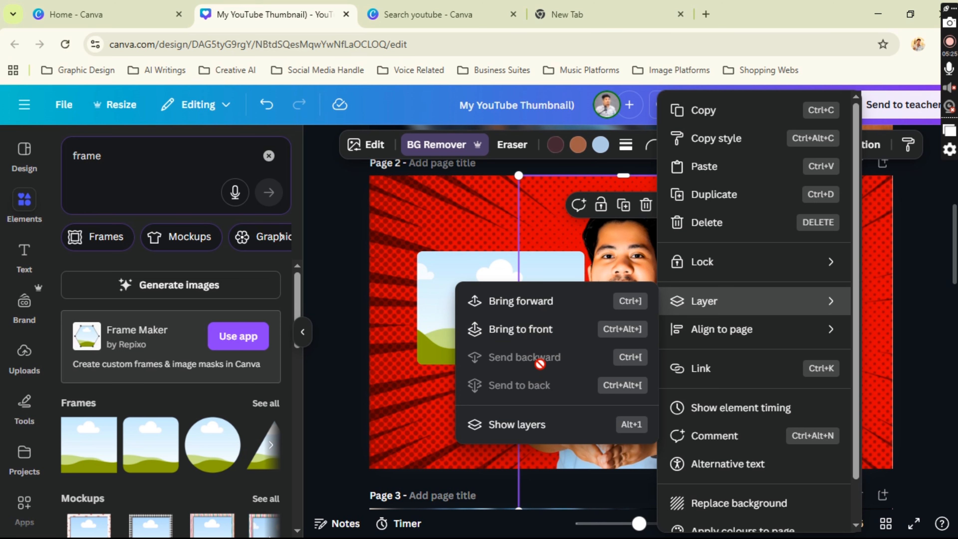
left_click(538, 339)
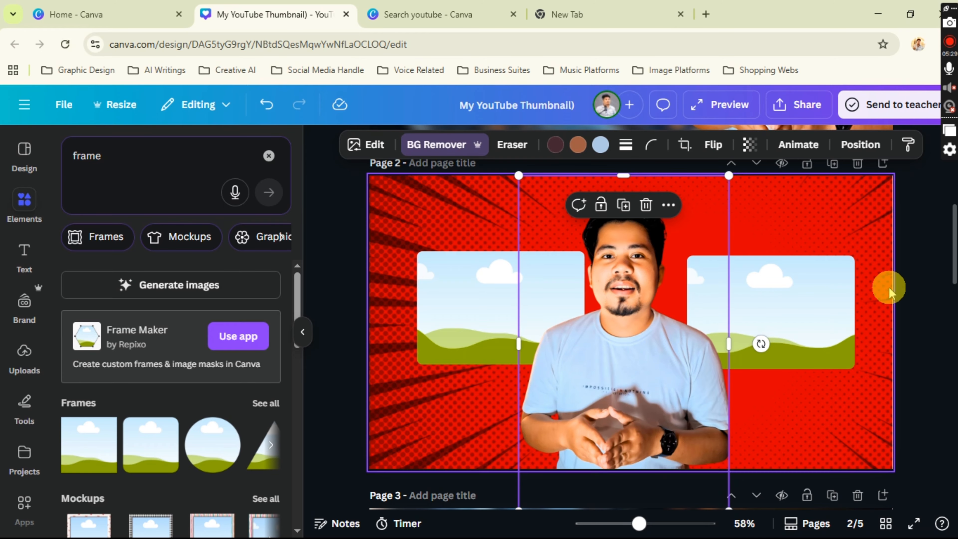
left_click(908, 268)
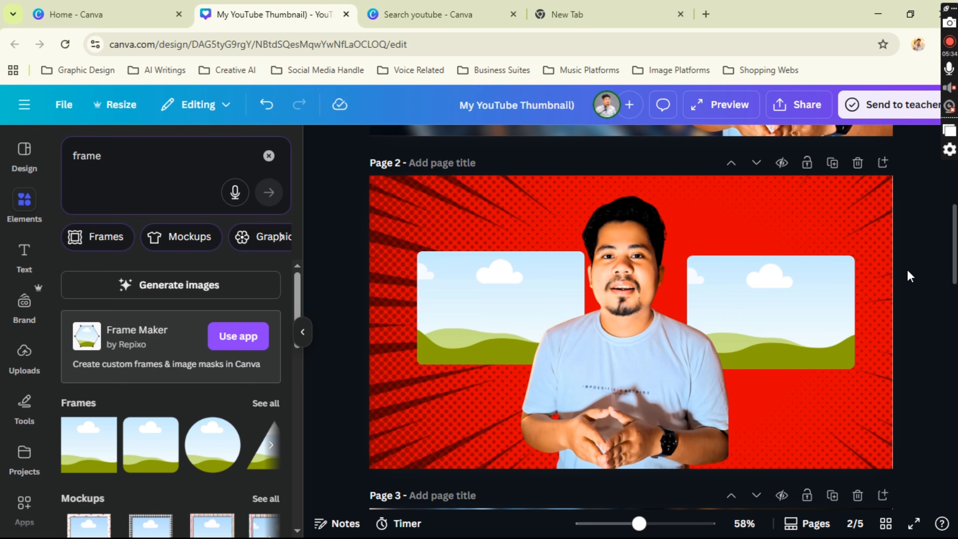
Give the frame on the left side of the portrait a solid border with a stroke weight of 3
left_click(467, 291)
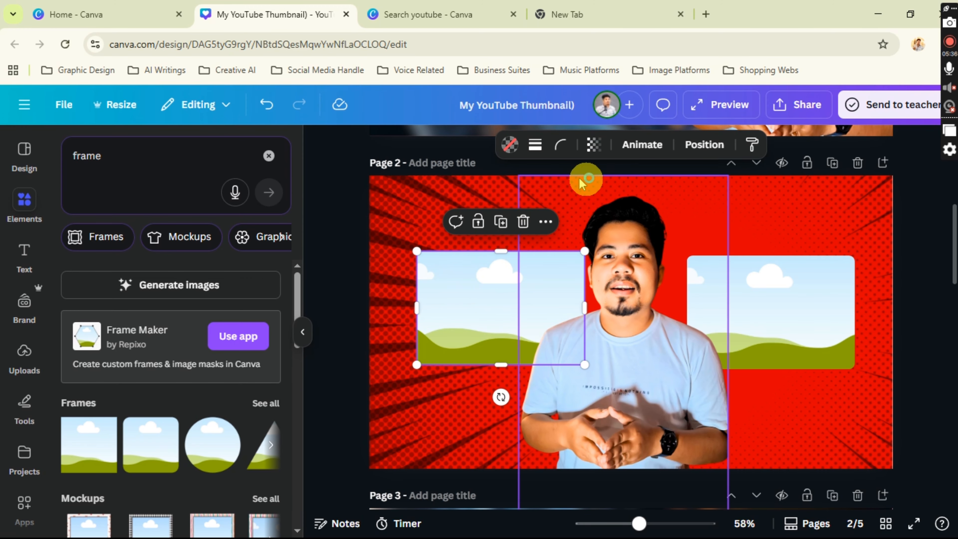
left_click(538, 151)
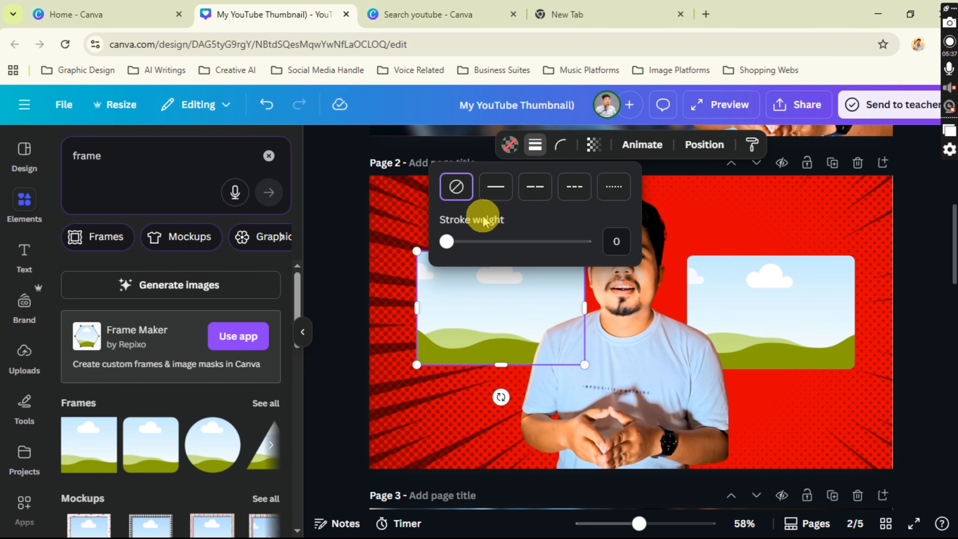
mouse_move(448, 240)
left_mouse_down()
mouse_move(466, 241)
mouse_move(449, 265)
left_mouse_up()
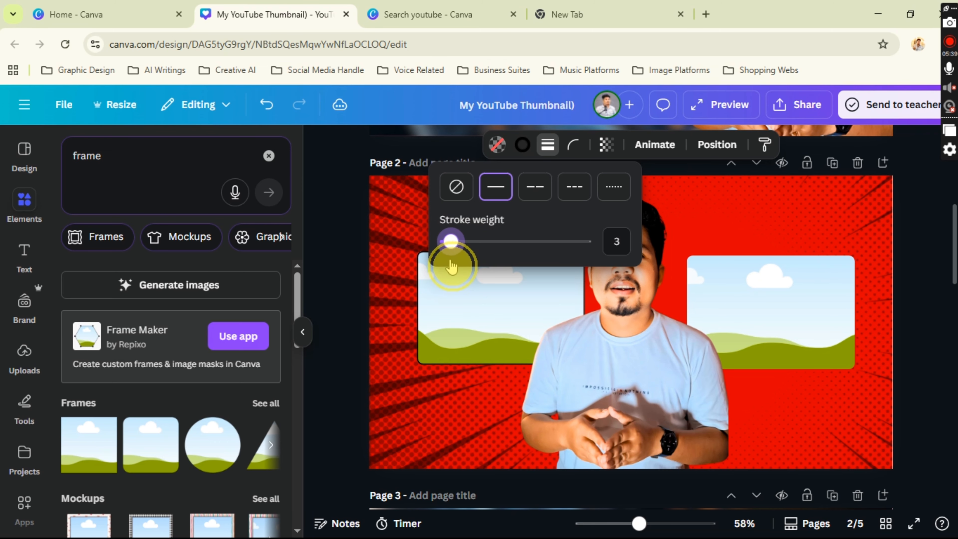
Increase the border of the frame on the left side of the portrait to a stroke weight of 5
left_click(523, 145)
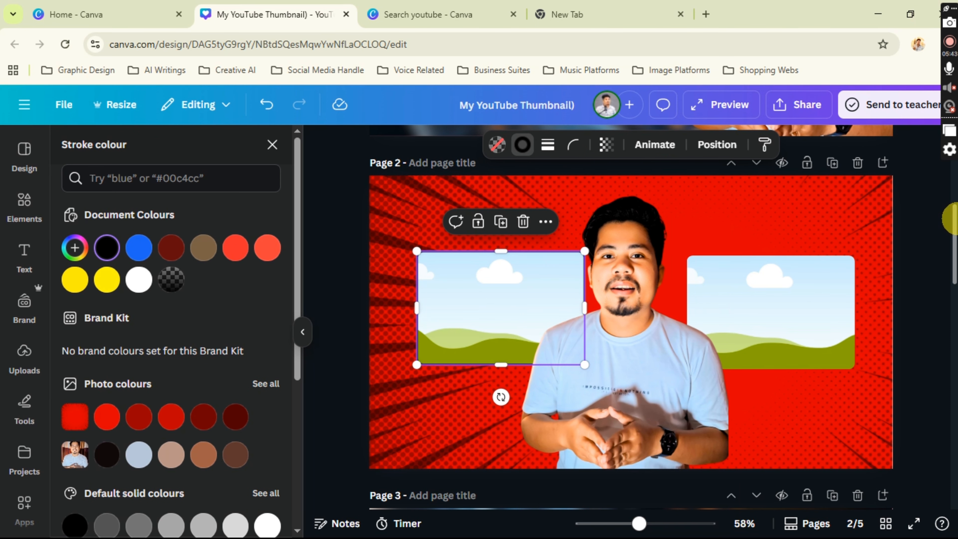
left_click(922, 217)
left_click(446, 291)
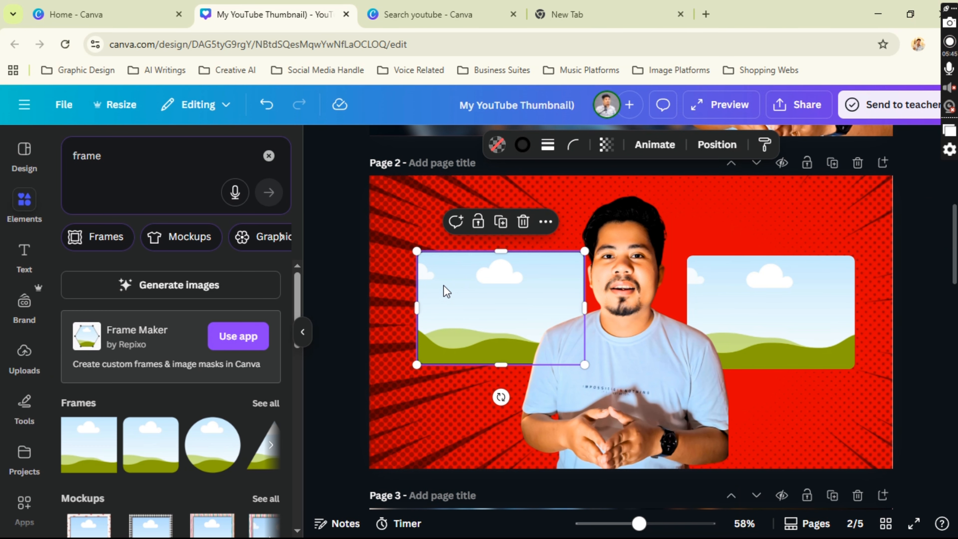
left_click(547, 147)
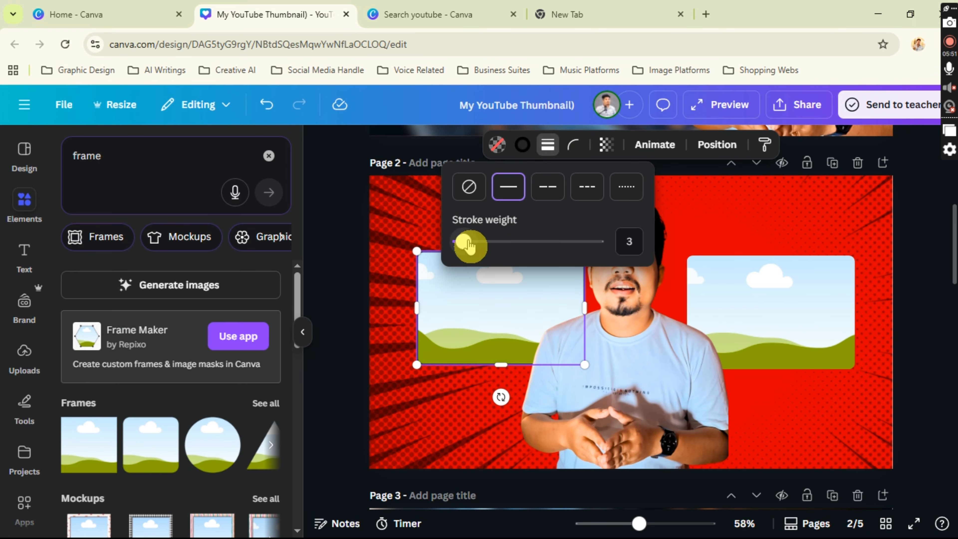
mouse_move(468, 245)
left_mouse_down()
mouse_move(483, 245)
mouse_move(466, 263)
left_mouse_up()
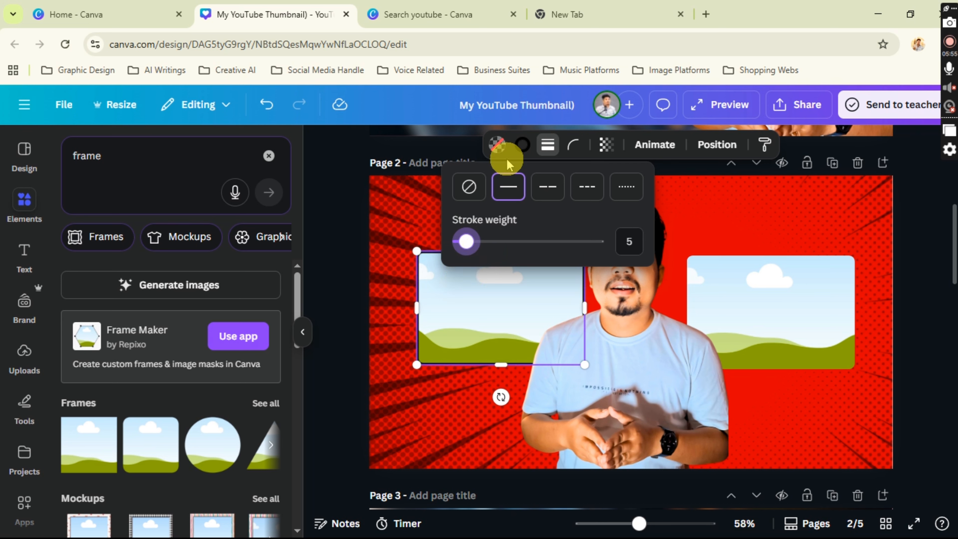
Change the border colour of the frame on the left side of the portrait to white
left_click(522, 145)
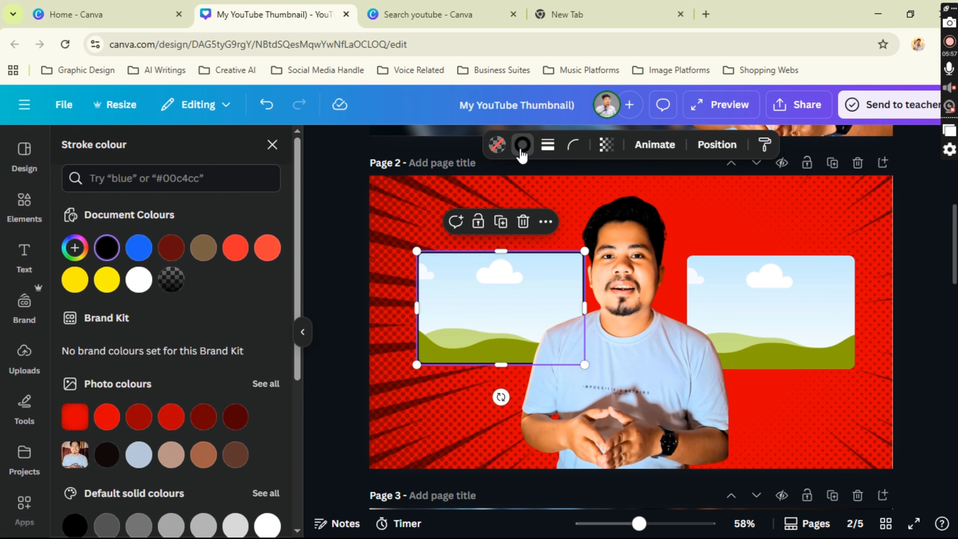
left_click(522, 145)
left_click(522, 146)
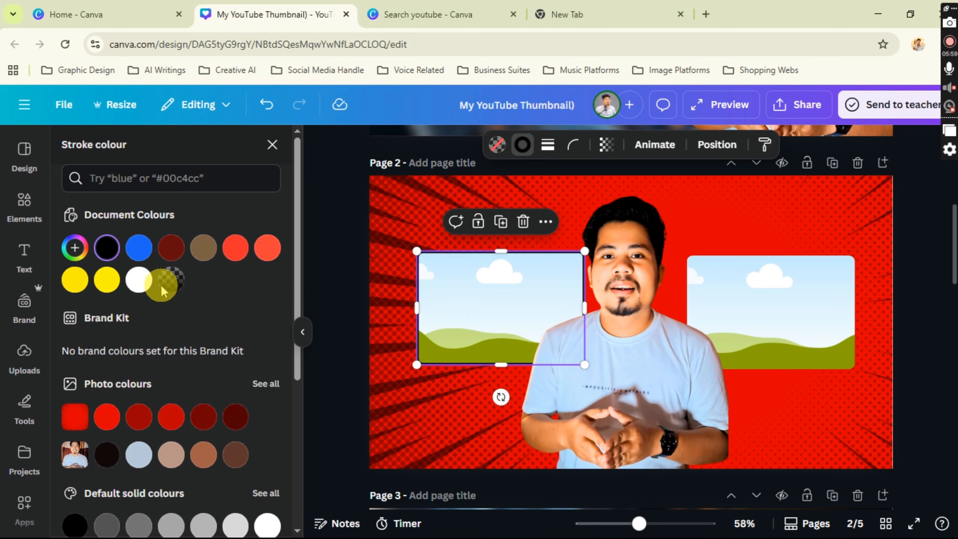
left_click(140, 283)
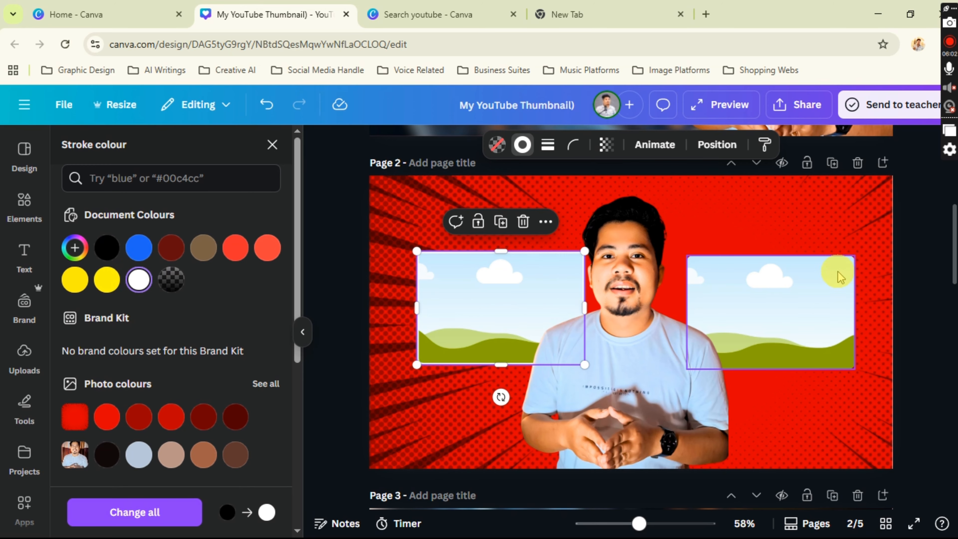
left_click(914, 260)
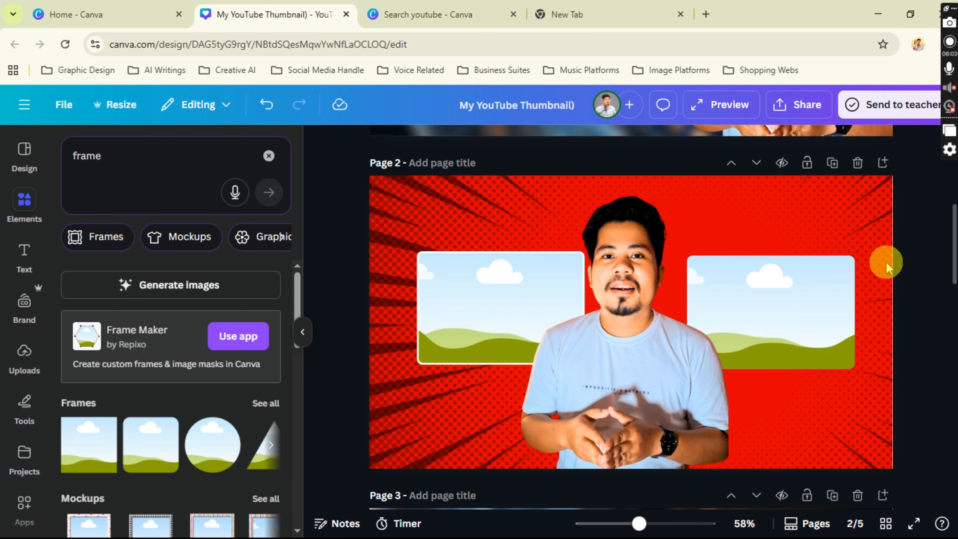
Give the frame on the right side of the portrait a solid white border with a stroke weight of 4
left_click(807, 298)
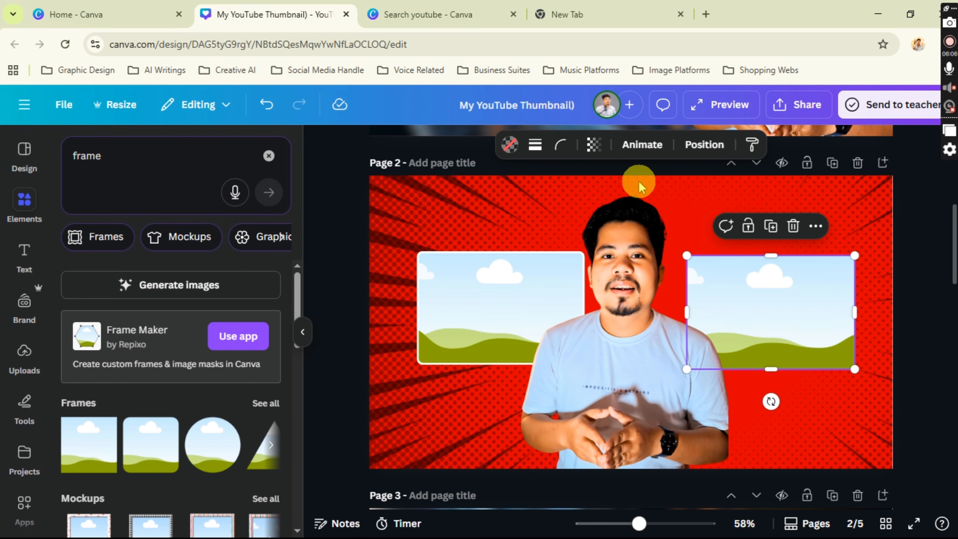
left_click(538, 147)
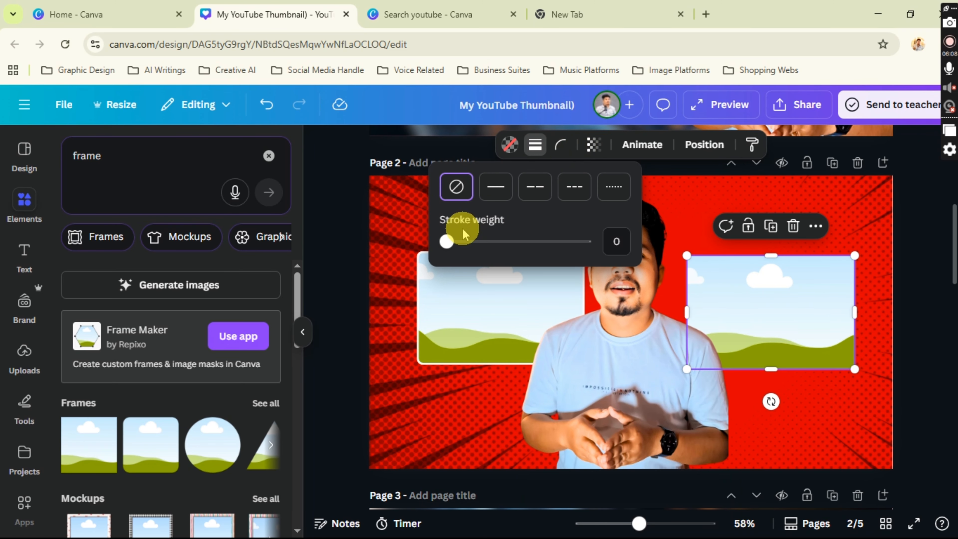
left_click(455, 242)
left_click_drag(455, 242, 451, 253)
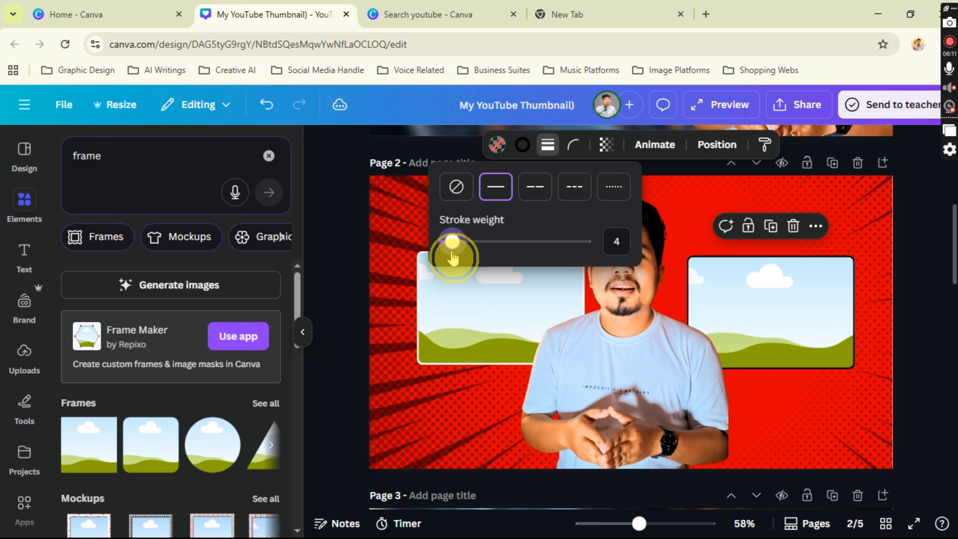
left_click(546, 146)
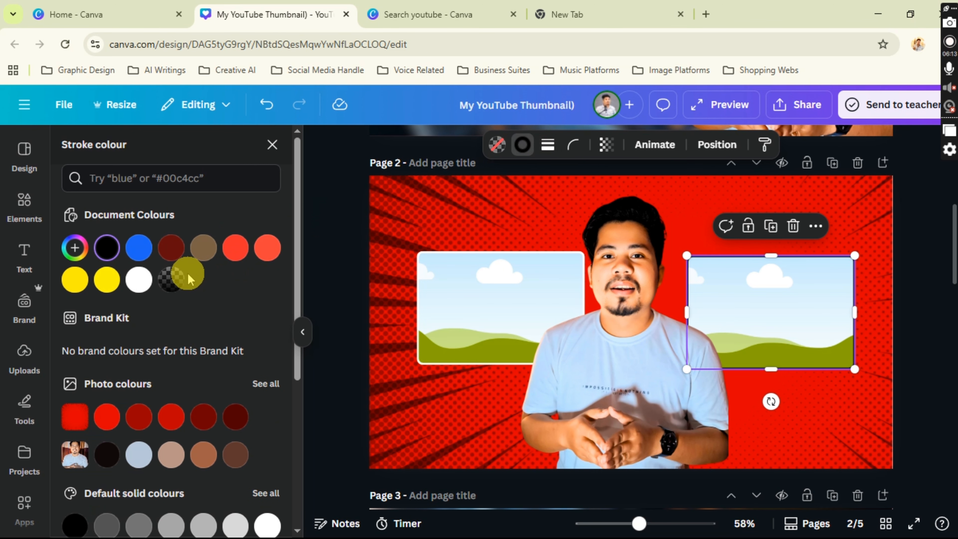
left_click(139, 280)
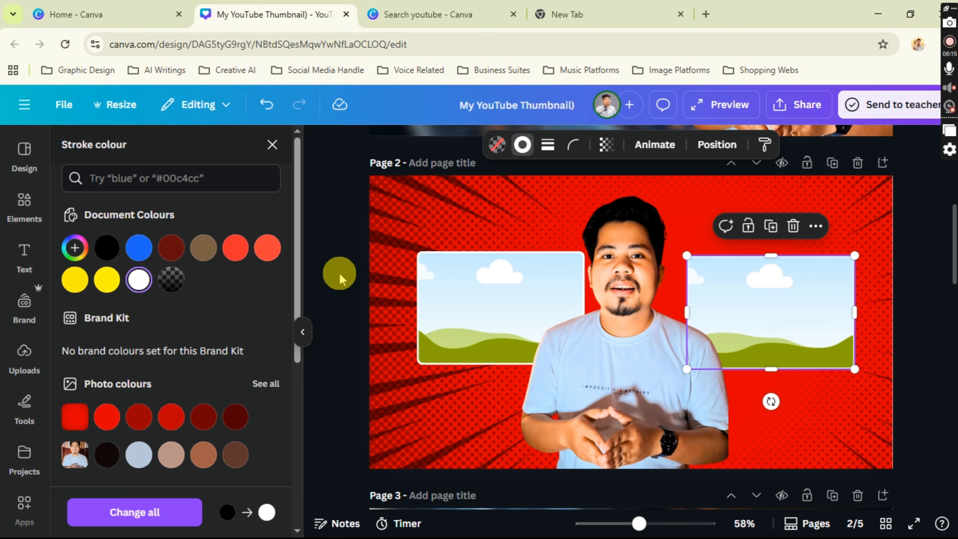
left_click(912, 255)
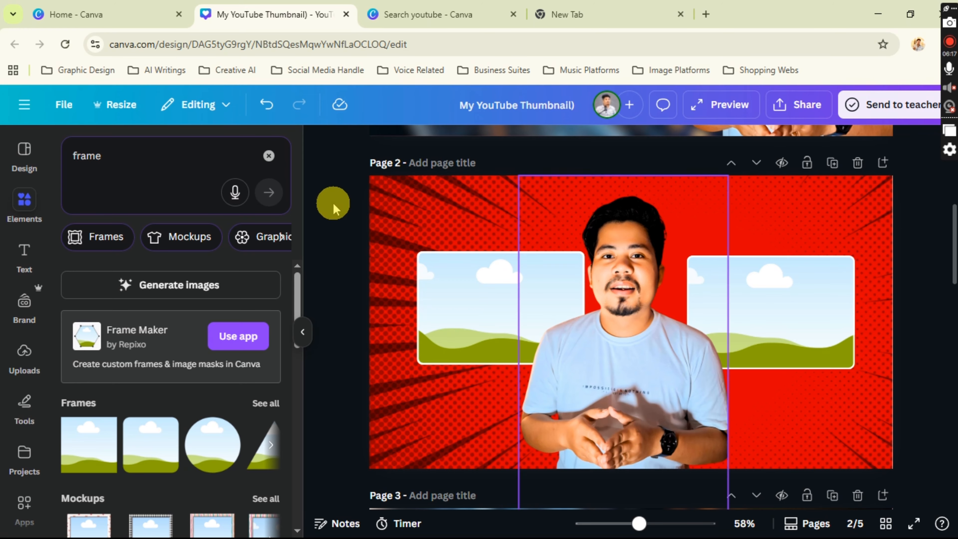
Search the elements for "black", list only graphics, and add the wide black bottom-fade gradient to page 2
left_click(269, 166)
left_click(154, 156)
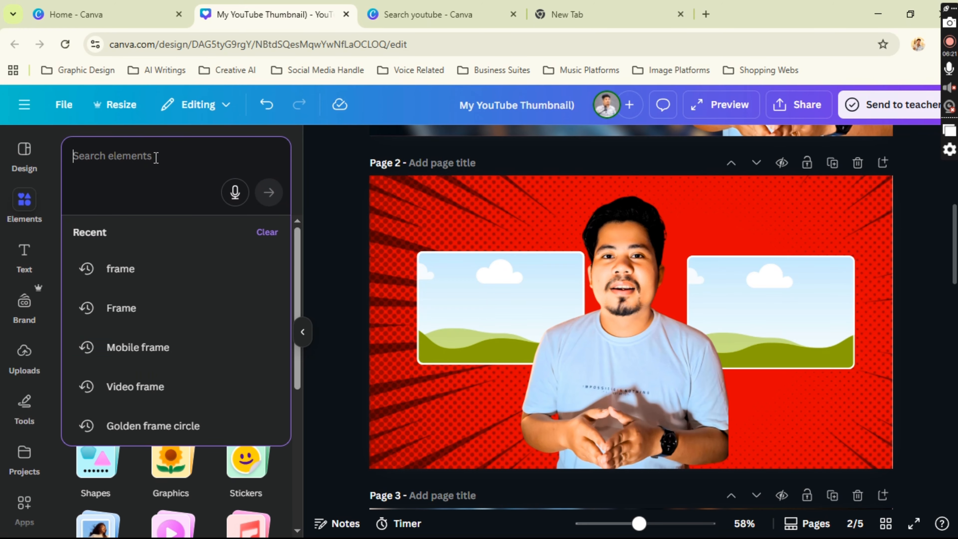
type("black")
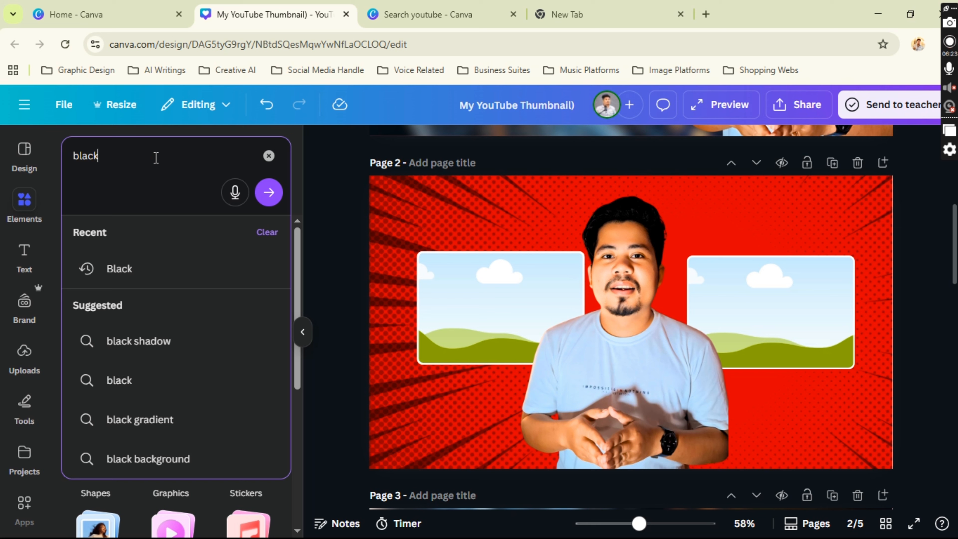
key("Return")
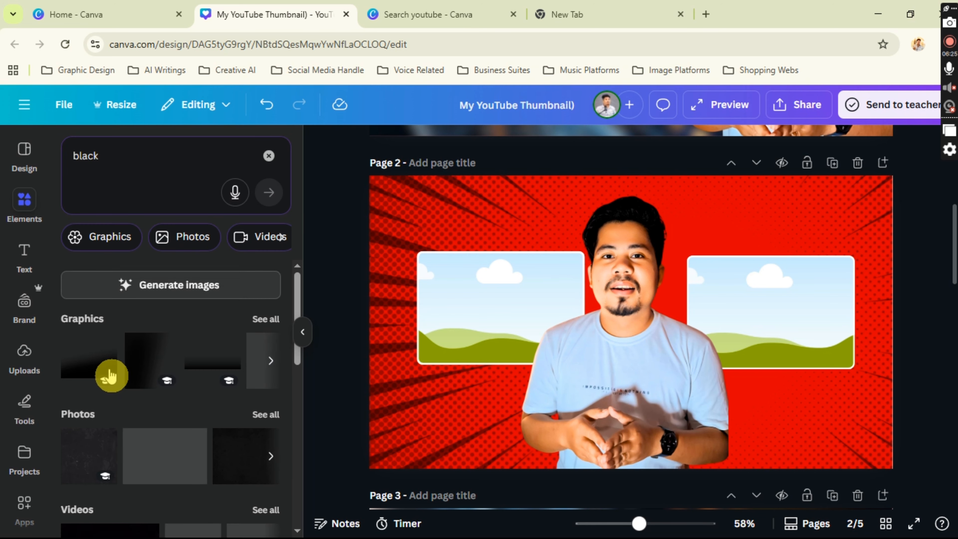
left_click(261, 329)
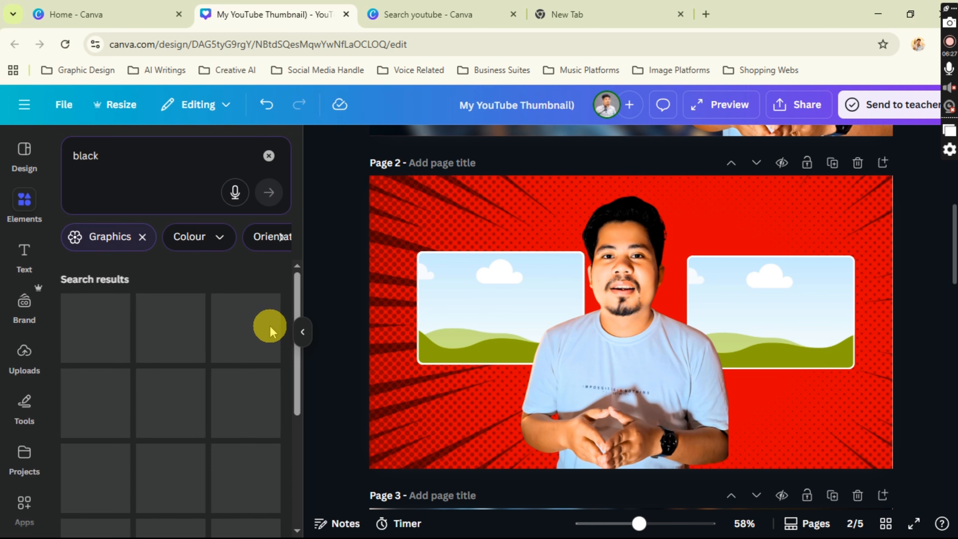
left_click(236, 326)
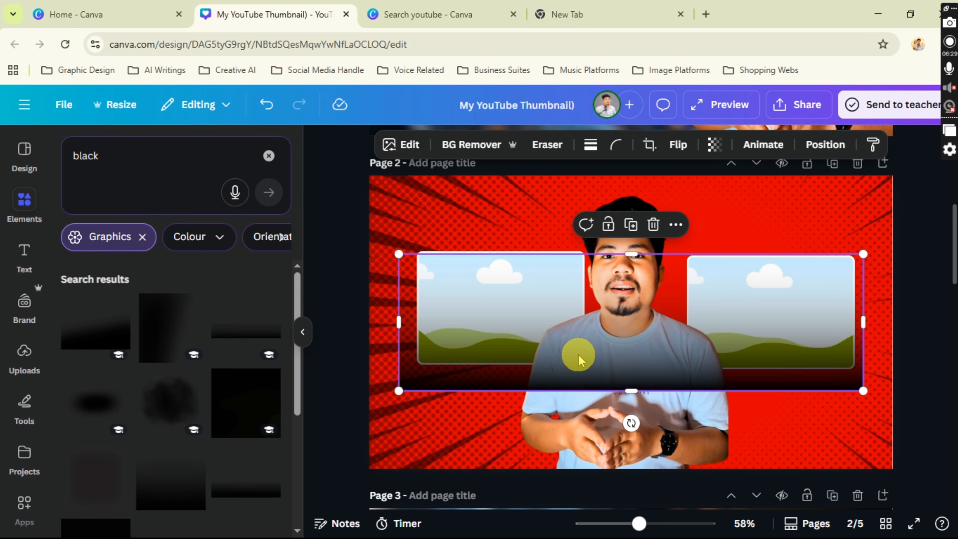
Move the black gradient to the bottom edge of page 2 and enlarge it to span the full page width
left_click_drag(577, 353, 585, 427)
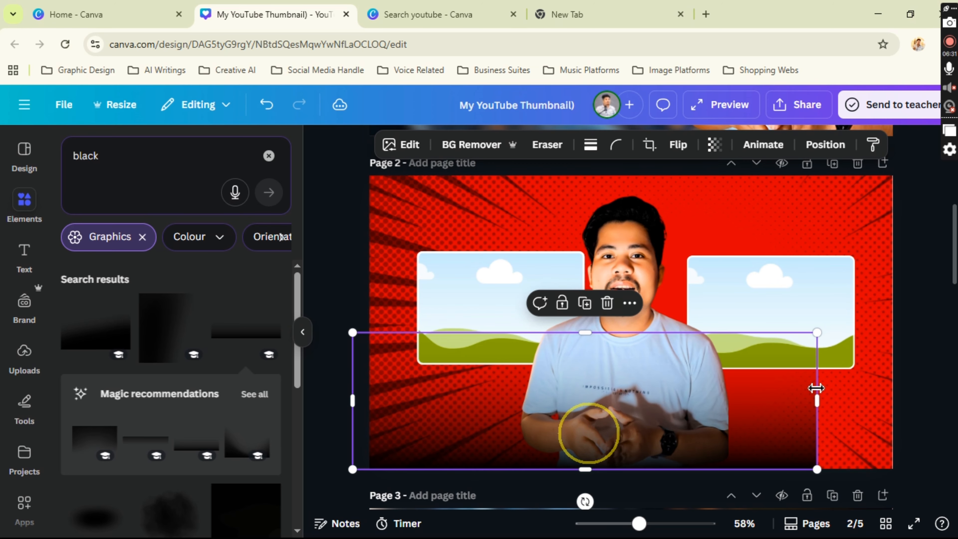
left_click_drag(817, 333, 941, 288)
left_click_drag(911, 326, 892, 332)
left_click(925, 269)
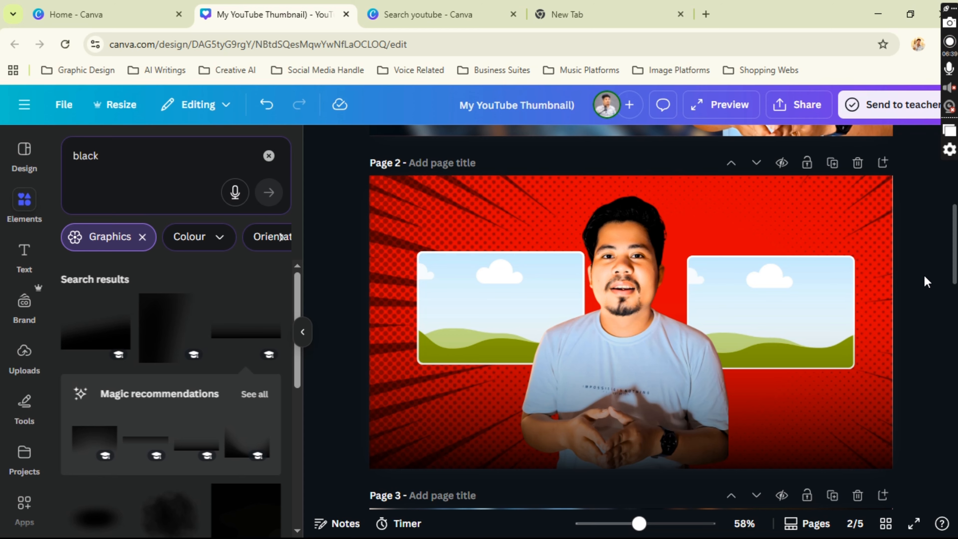
Shift the portrait cutout slightly to the right so it aligns with the vertical centre line of page 2
left_click(667, 245)
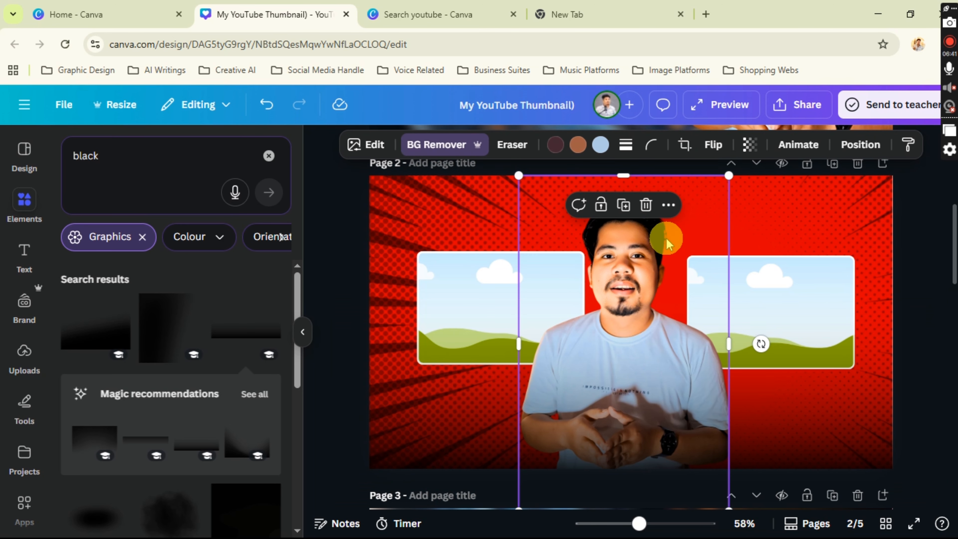
left_click_drag(668, 244, 675, 243)
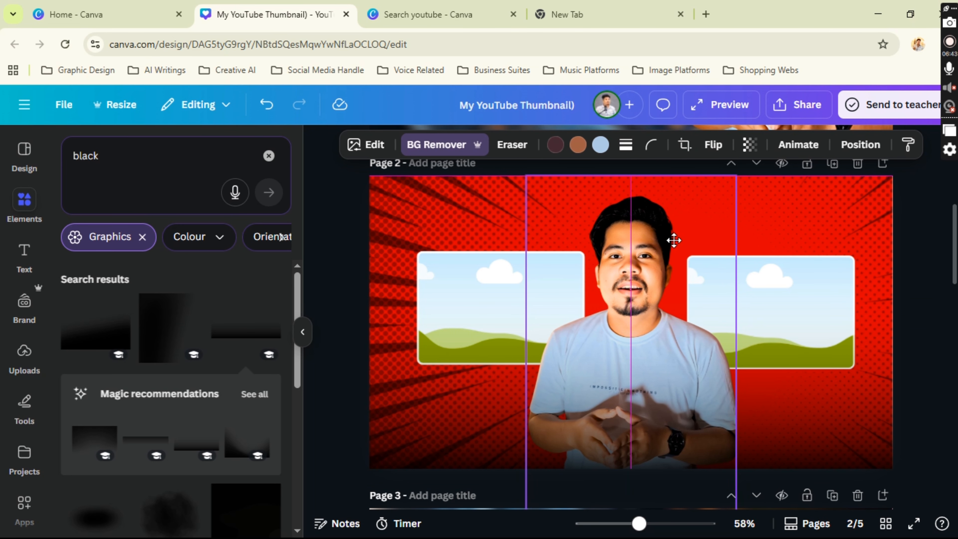
left_click(935, 230)
Search the elements for "graphic design" and limit the results to photos
left_click(761, 288)
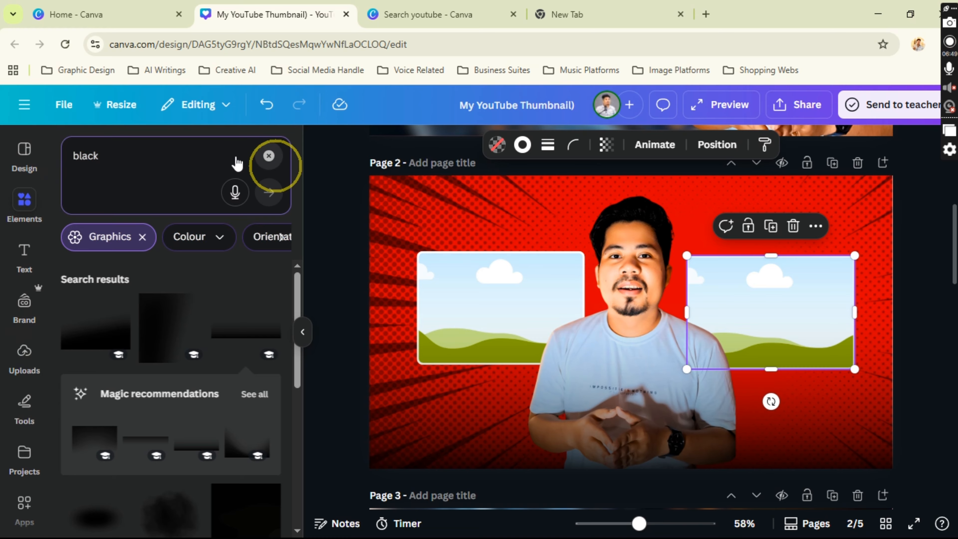
left_click(270, 157)
type("g")
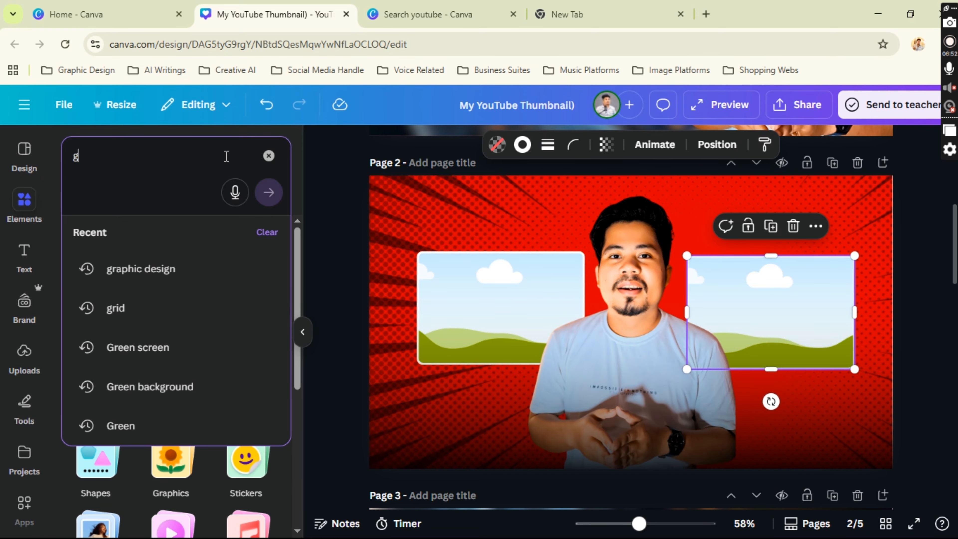
type("raphic design")
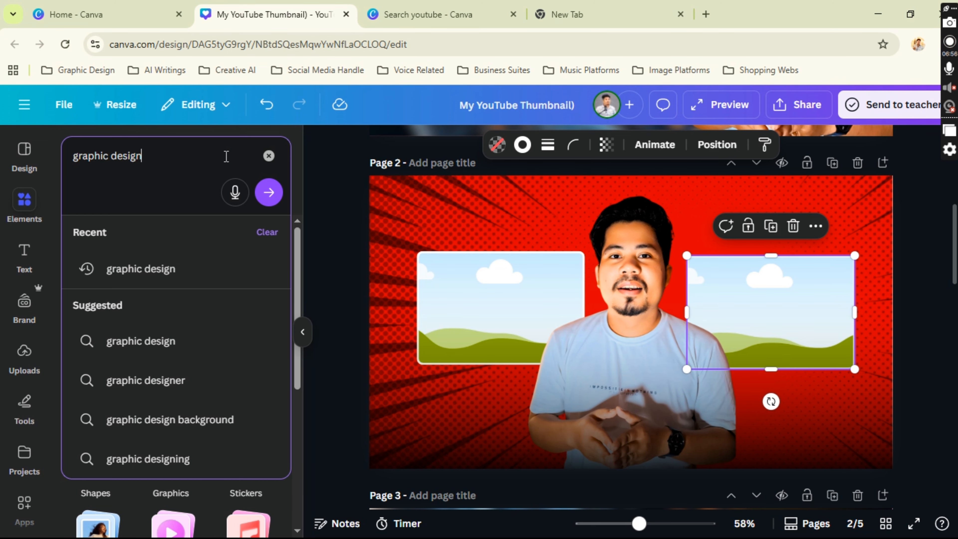
key("Return")
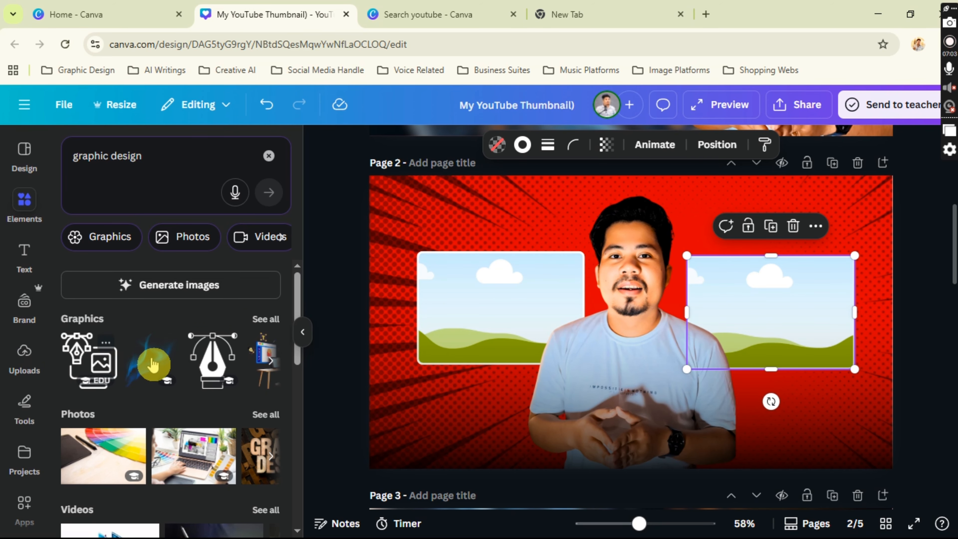
left_click(188, 239)
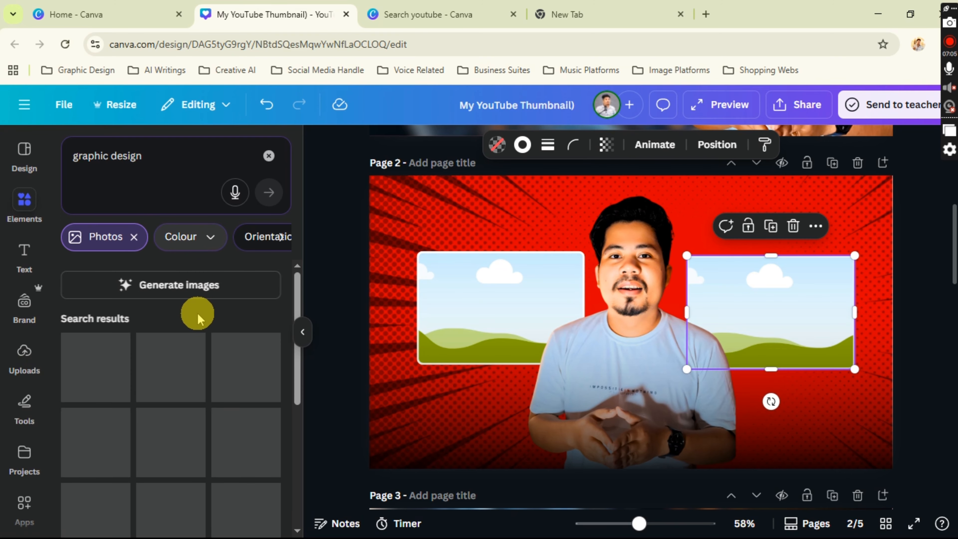
Fill the frame on the right side of the portrait with the photo of a stylus on a tablet beside a camera lens
scroll(211, 394, "down", 6)
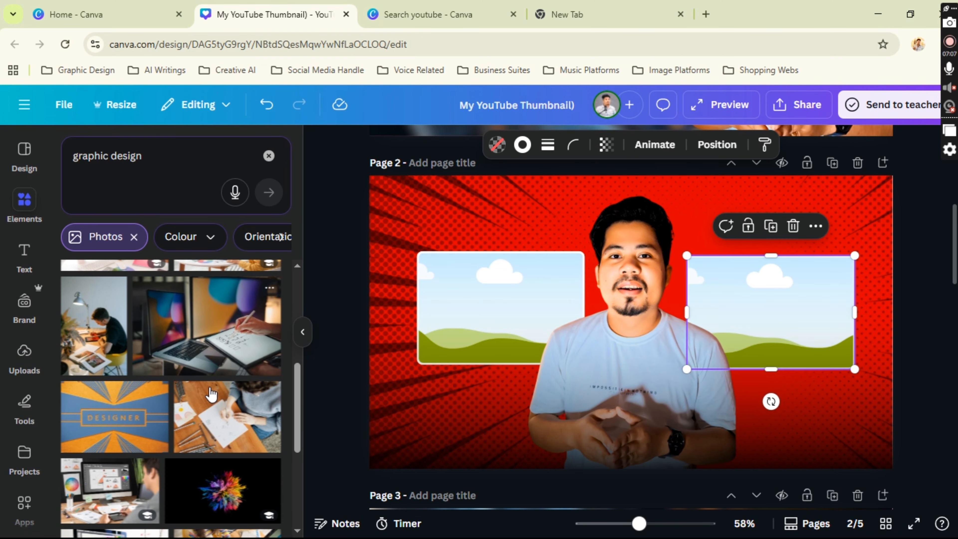
scroll(211, 394, "down", 10)
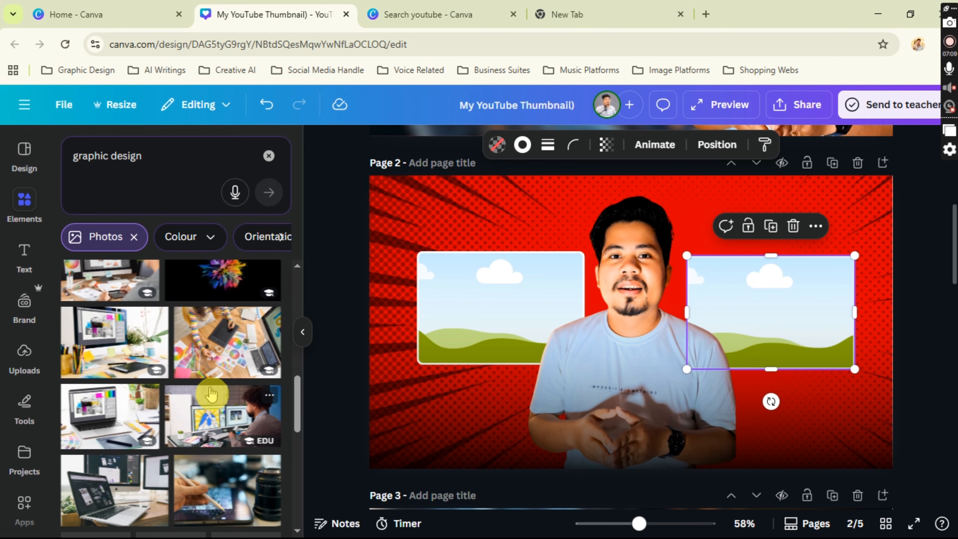
left_click_drag(210, 392, 853, 332)
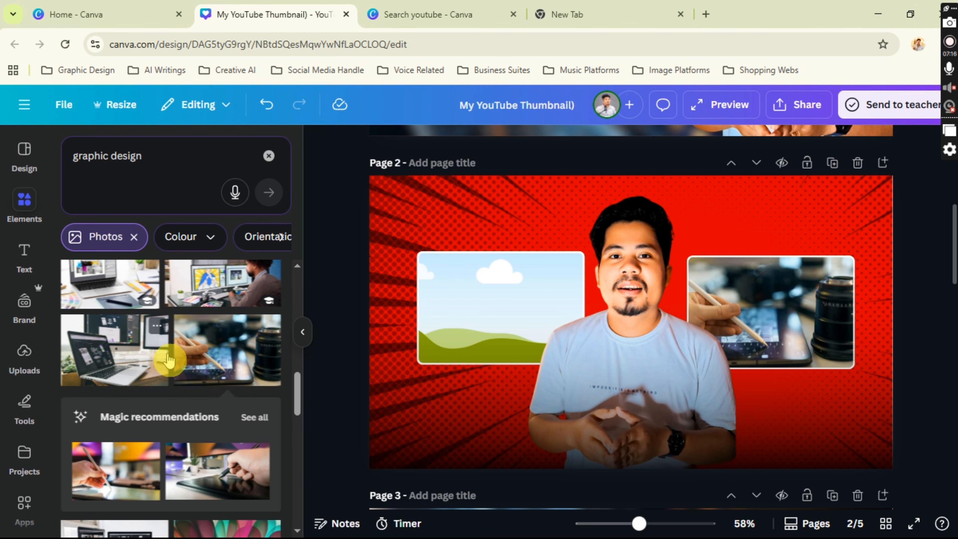
Fill the frame on the left side of the portrait with the recommended photo of a hand drawing on a black graphics tablet
left_click(215, 482)
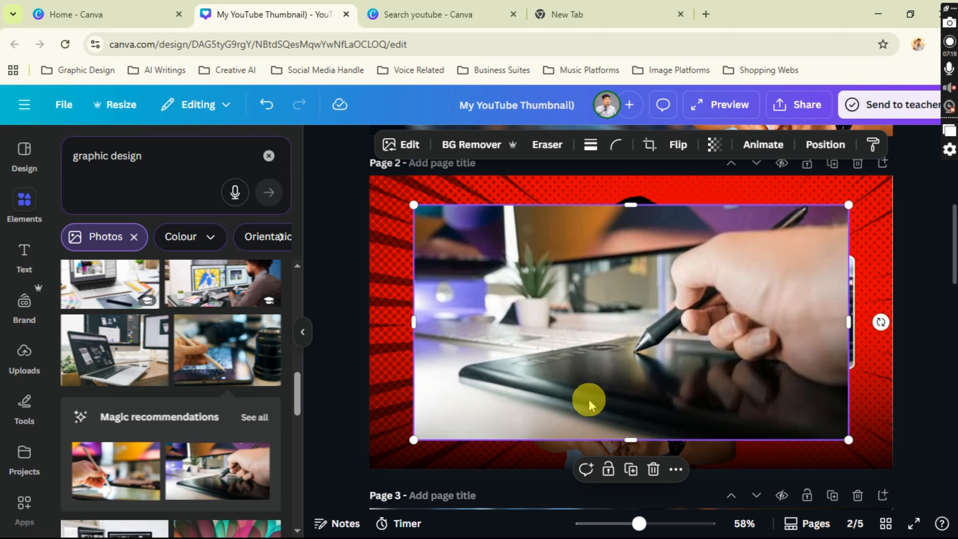
left_click_drag(648, 325, 463, 317)
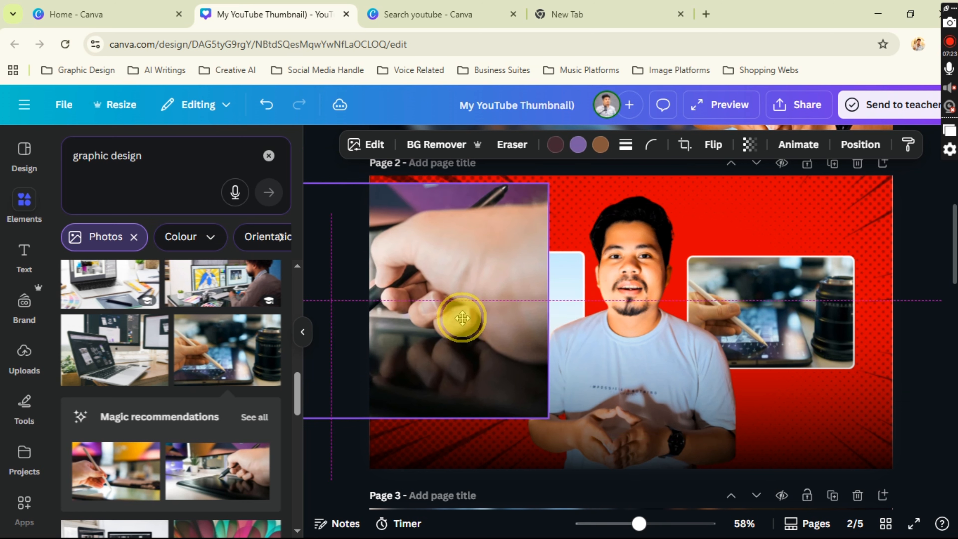
left_click_drag(550, 183, 433, 298)
Crop the photo in the left frame by enlarging and repositioning it so the hand and stylus fill the frame
double_click(481, 281)
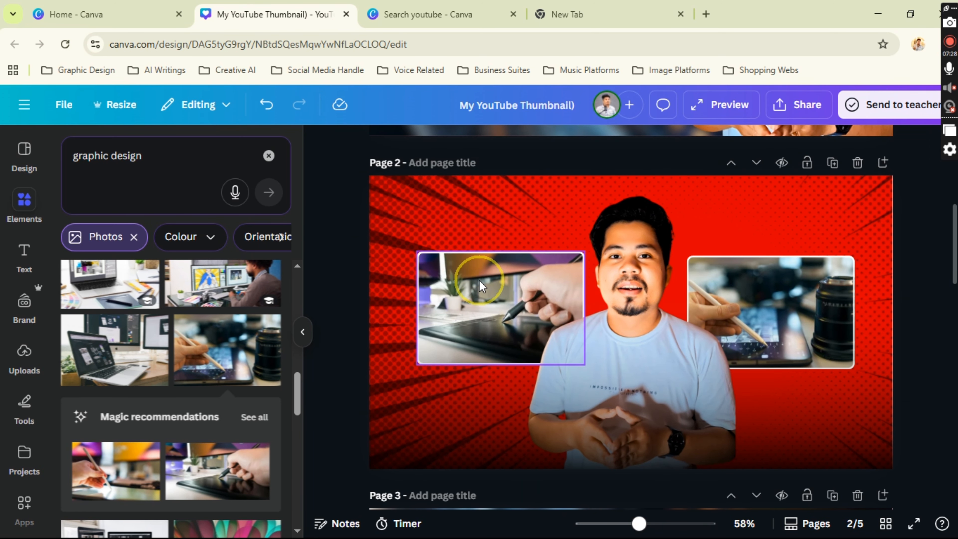
left_click_drag(395, 368, 315, 395)
left_click_drag(438, 349, 439, 338)
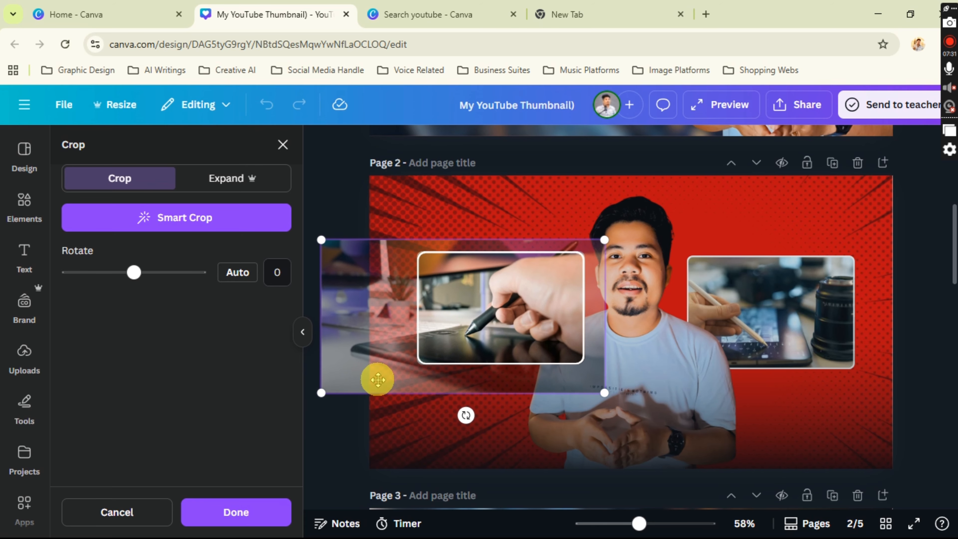
left_click(279, 506)
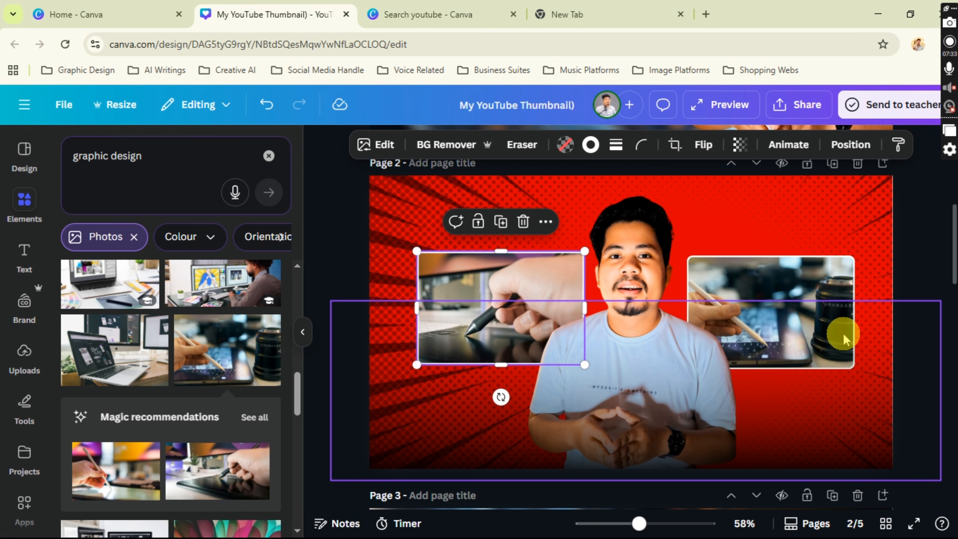
left_click(924, 273)
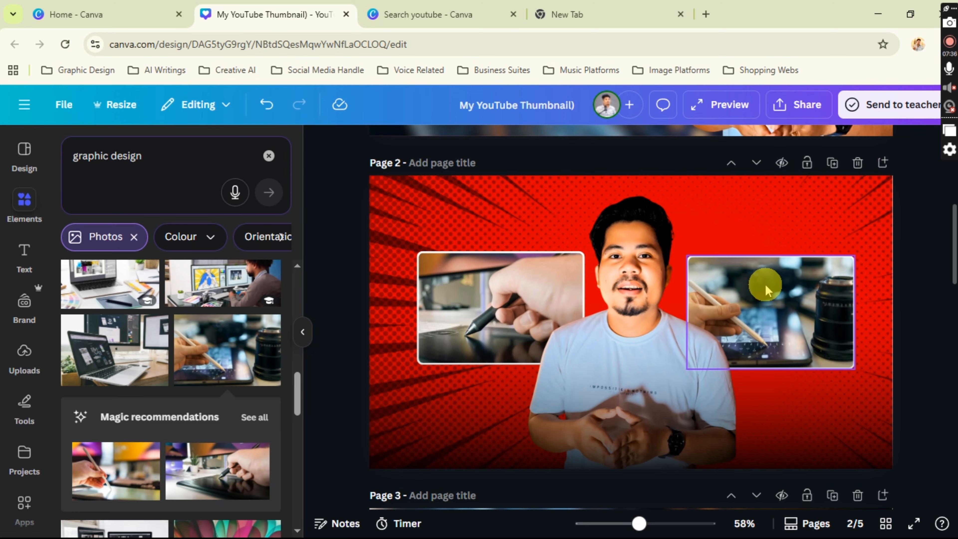
Enlarge the photo inside the right frame so the hand with the stylus fills it and the camera lens is cropped out
double_click(802, 283)
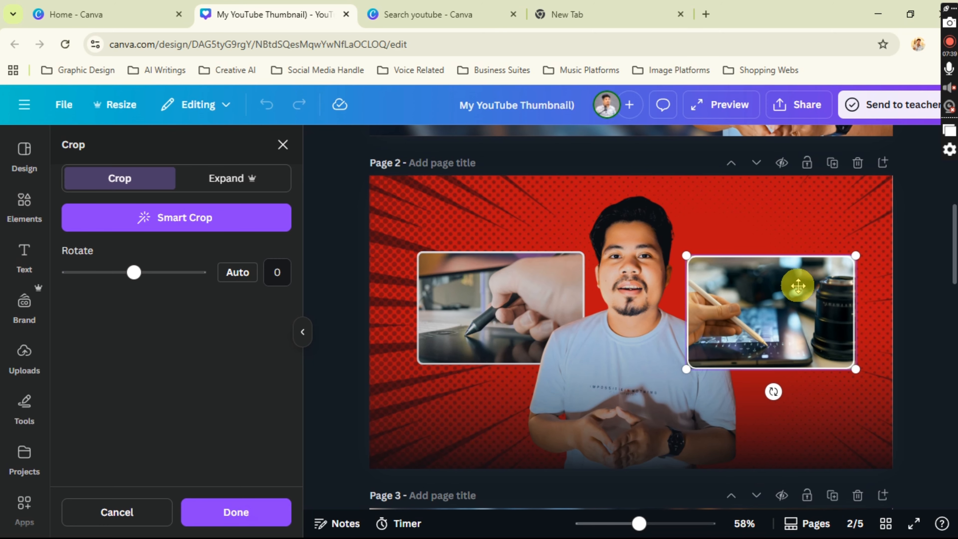
left_click_drag(686, 365, 756, 298)
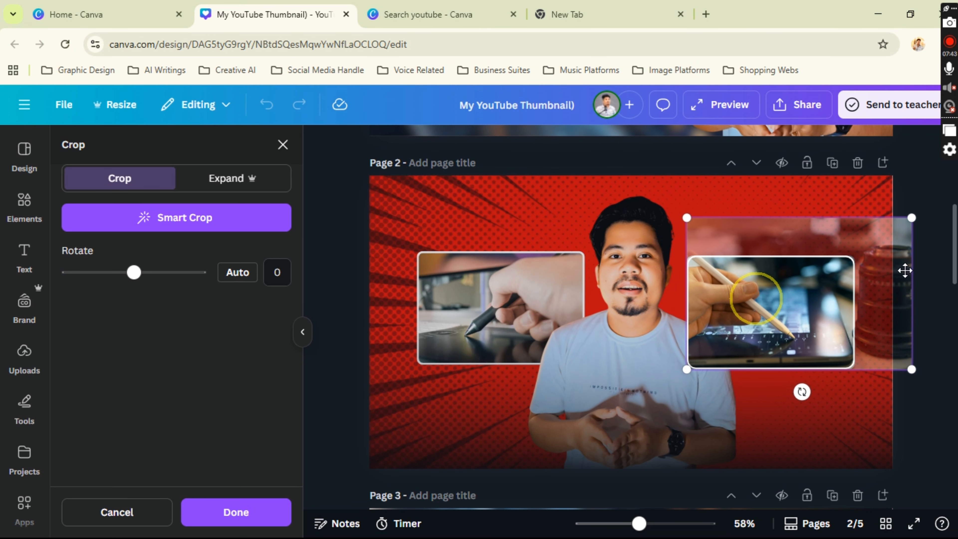
left_click(941, 220)
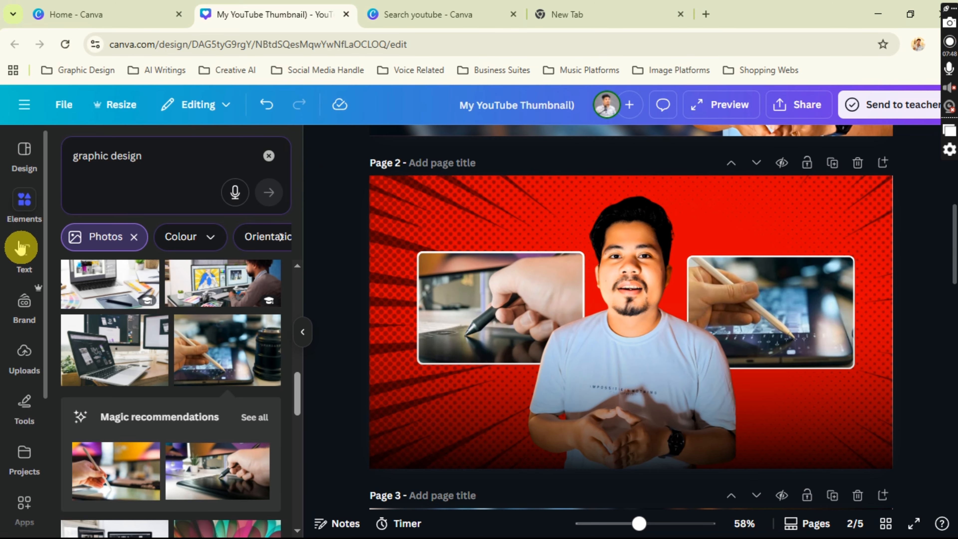
Add a text box to page 2, enlarge it to font size 60.6 and enter "Thumbnail Design"
left_click(22, 264)
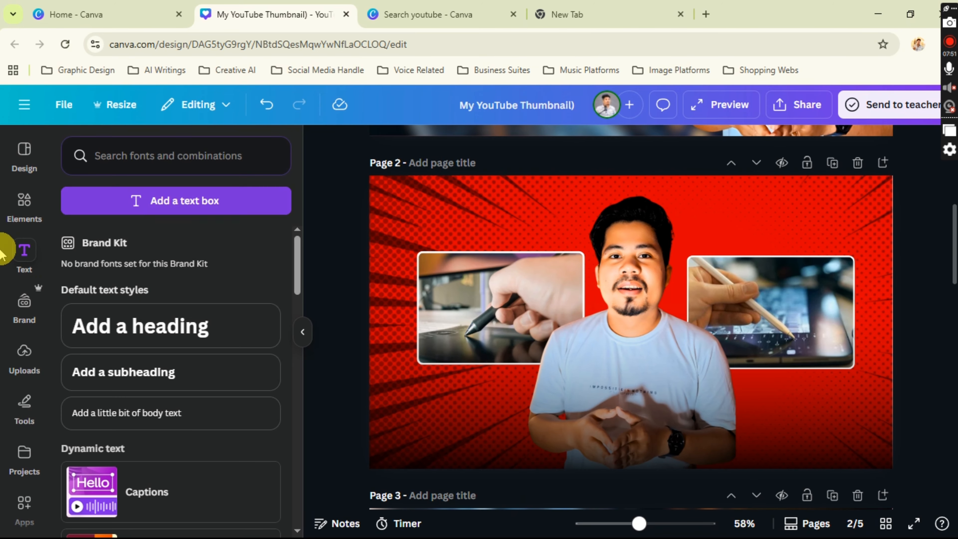
left_click(142, 206)
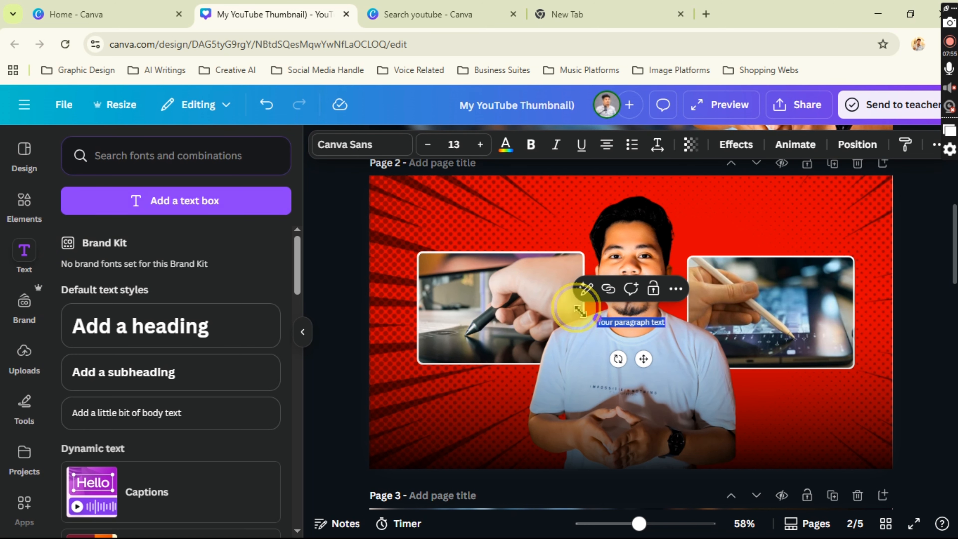
left_click_drag(580, 311, 345, 298)
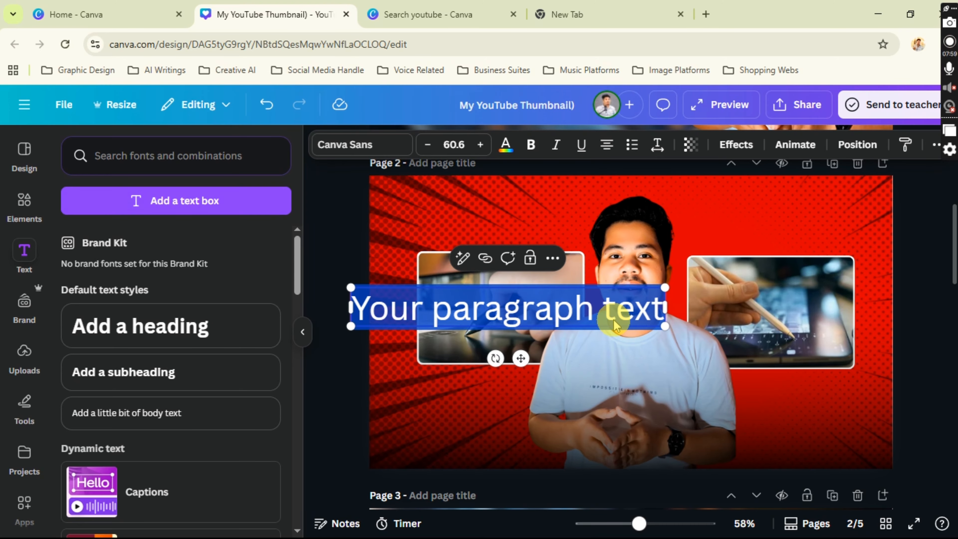
type("Thuy")
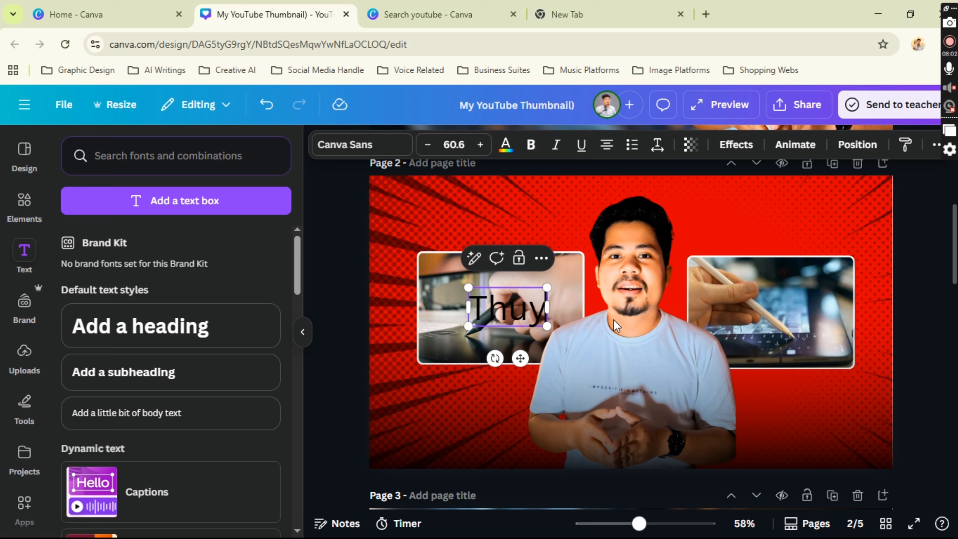
key("BackSpace")
type("mbnai")
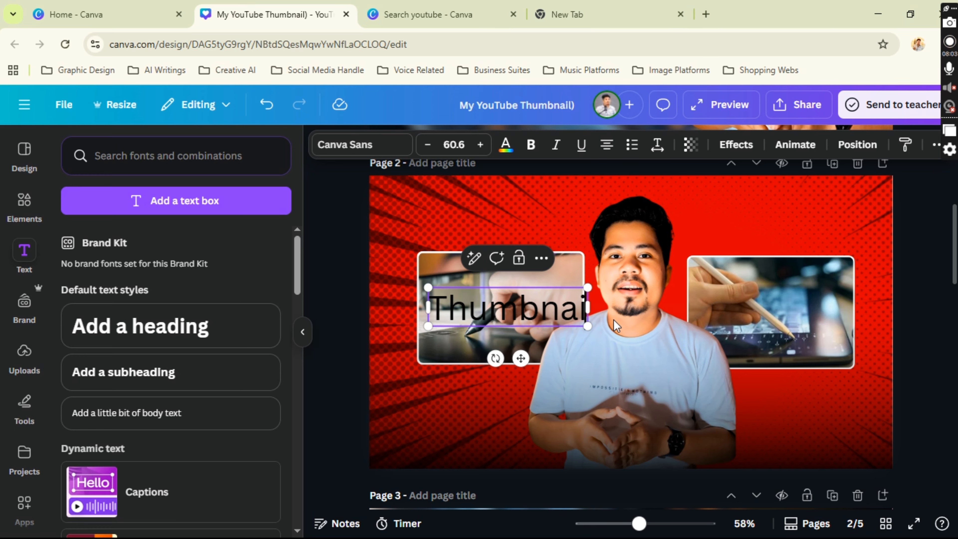
type("l Des")
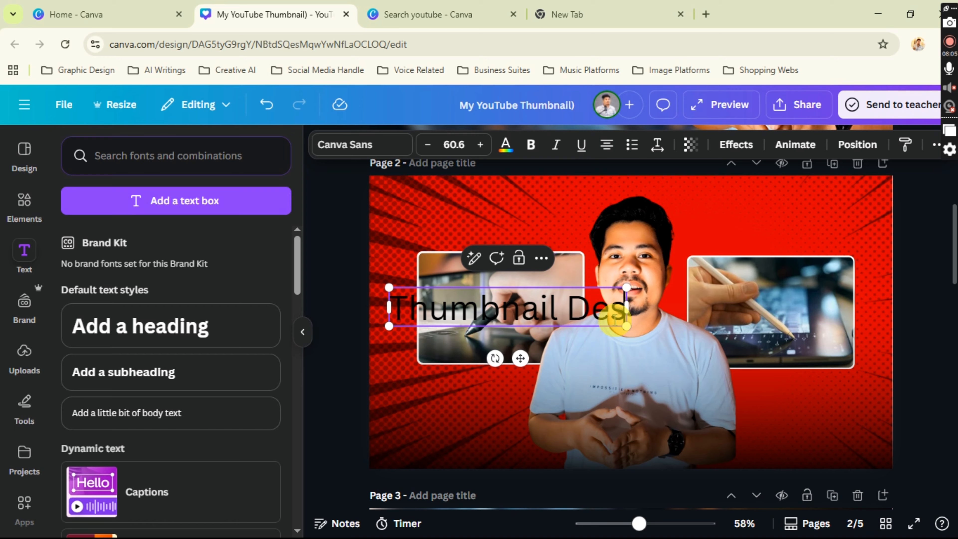
type("ign")
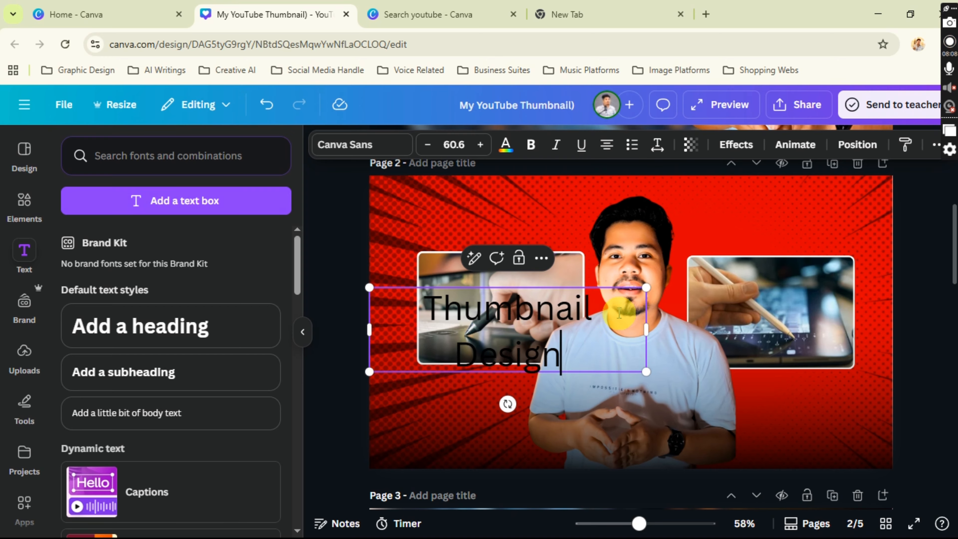
left_click(907, 264)
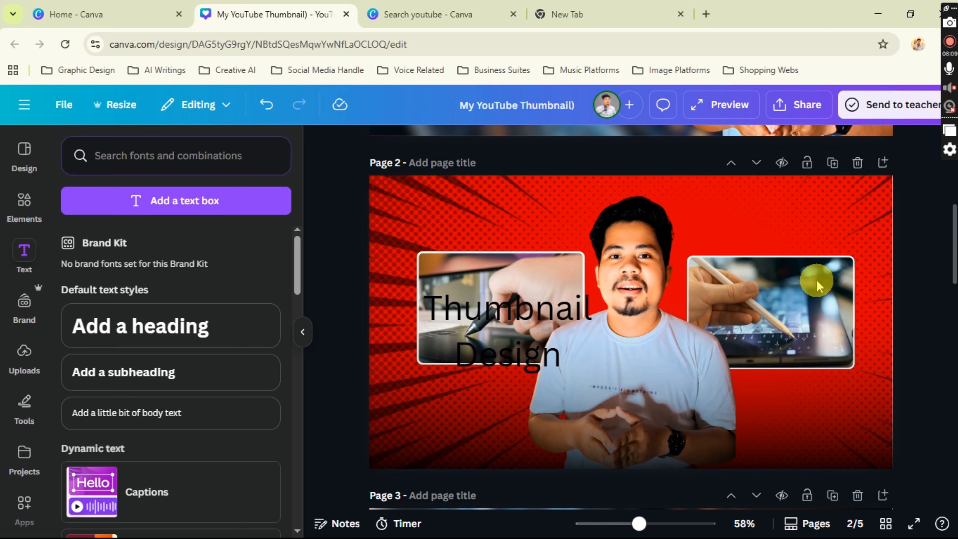
Set the font of the "Thumbnail Design" text to Anton
left_click(524, 329)
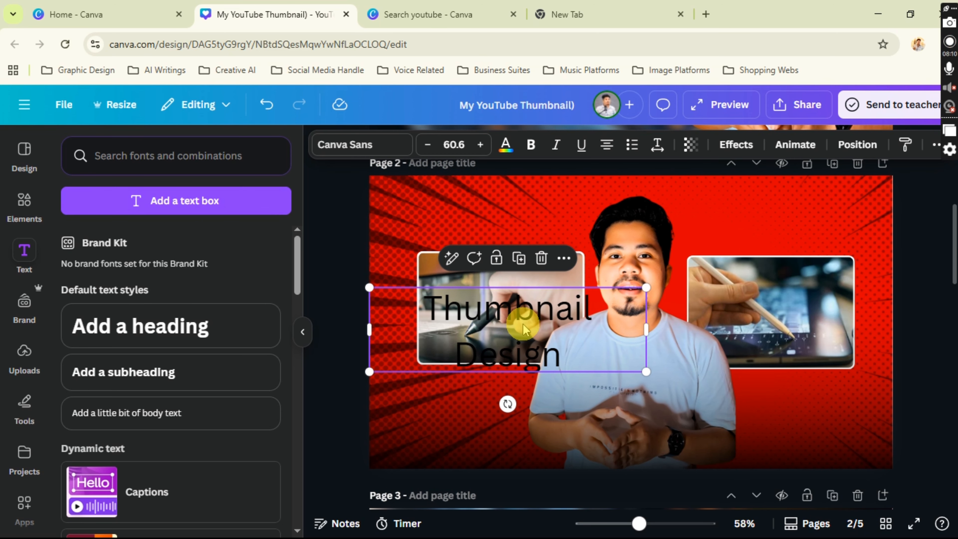
left_click(383, 155)
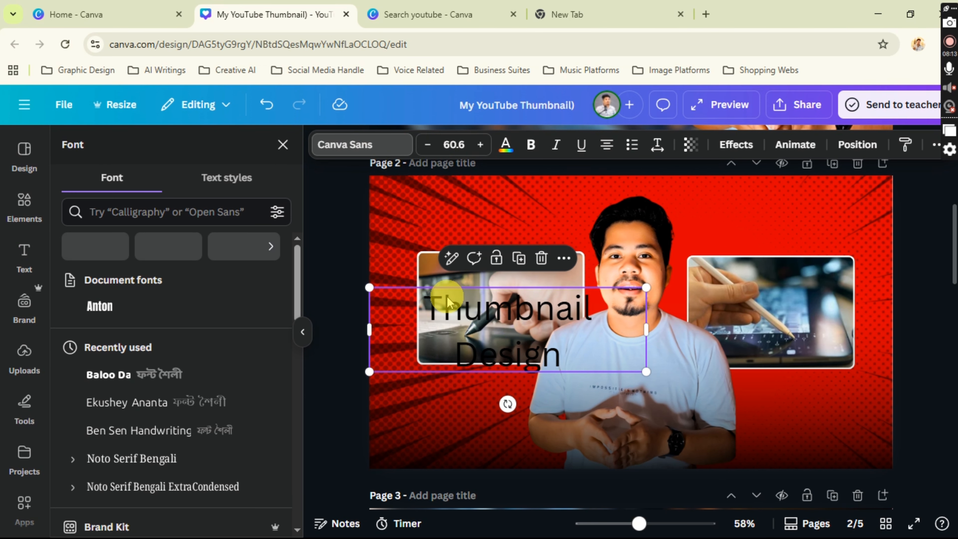
left_click(899, 271)
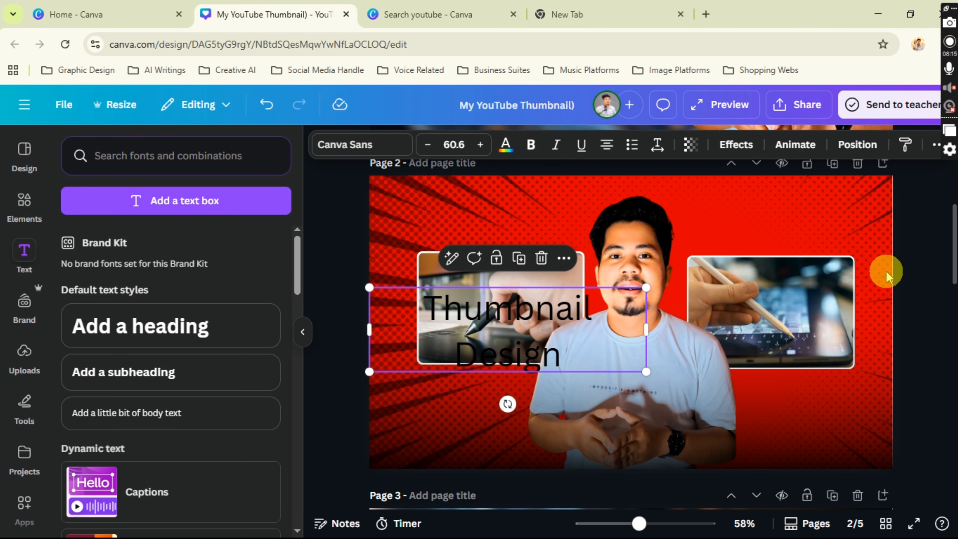
left_click(929, 246)
left_click(511, 330)
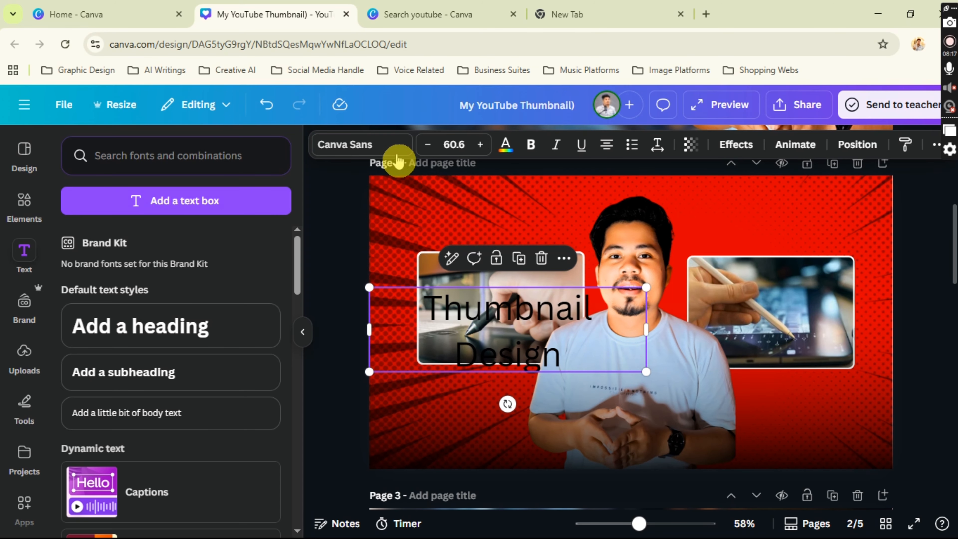
left_click(377, 145)
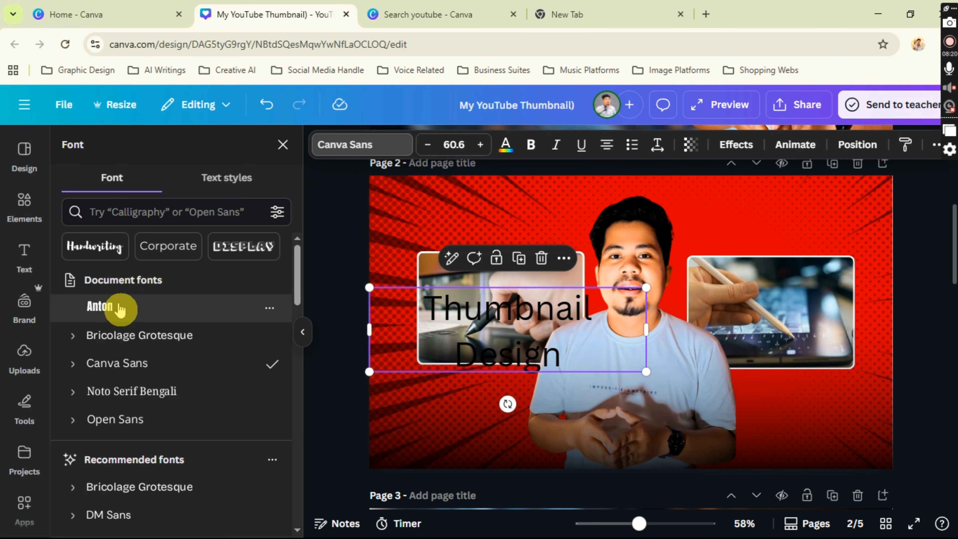
left_click(103, 309)
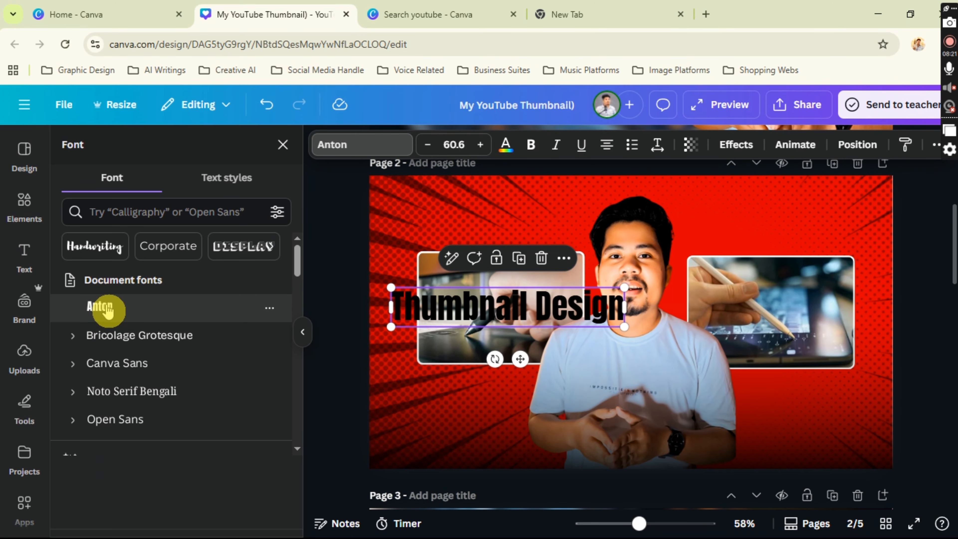
Colour the "Thumbnail Design" text white and move it to the lower centre of page 2, across the portrait's hands
left_click(506, 146)
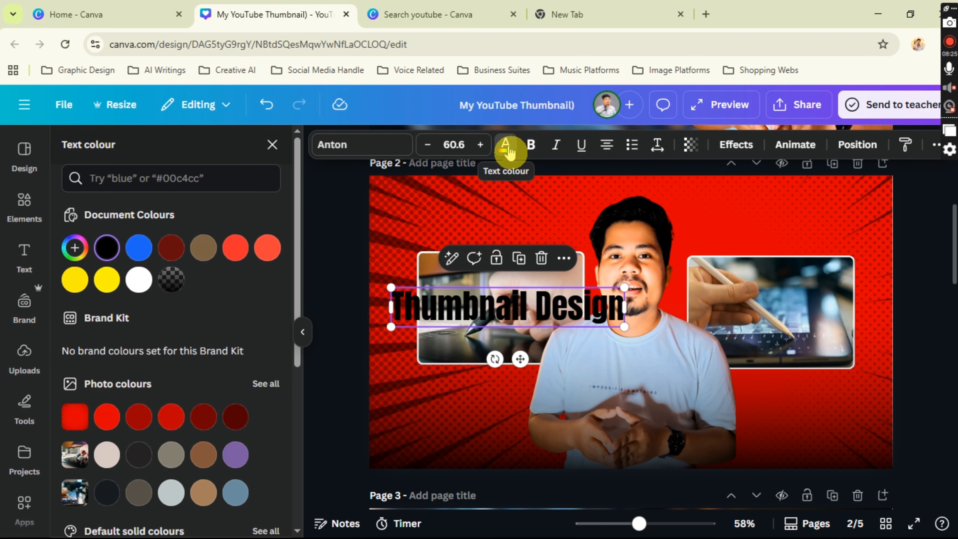
left_click(531, 149)
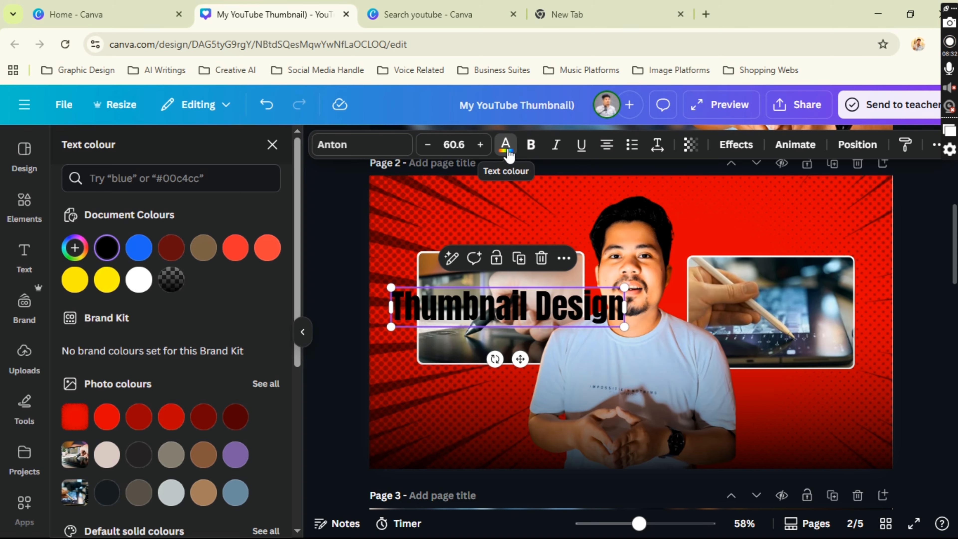
left_click(217, 266)
left_click(139, 282)
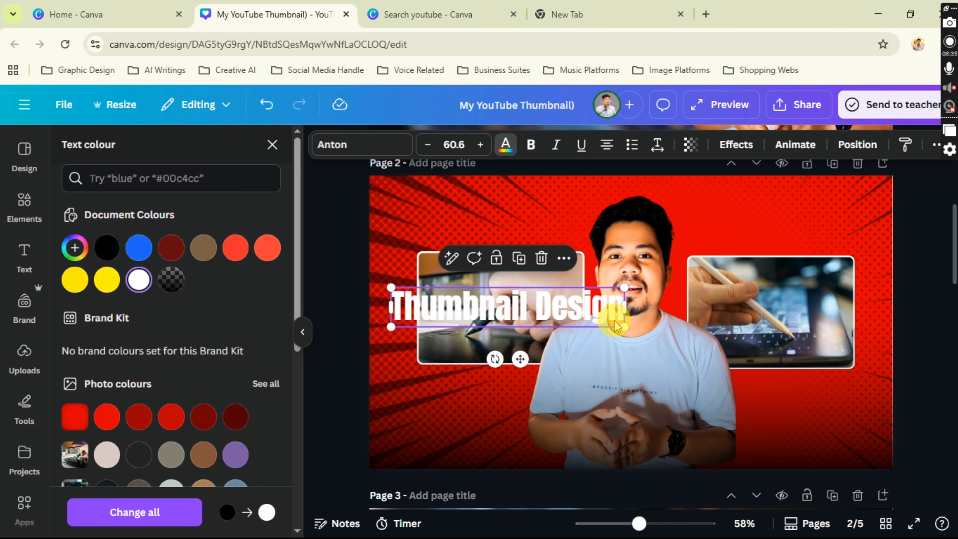
left_click_drag(595, 320, 718, 403)
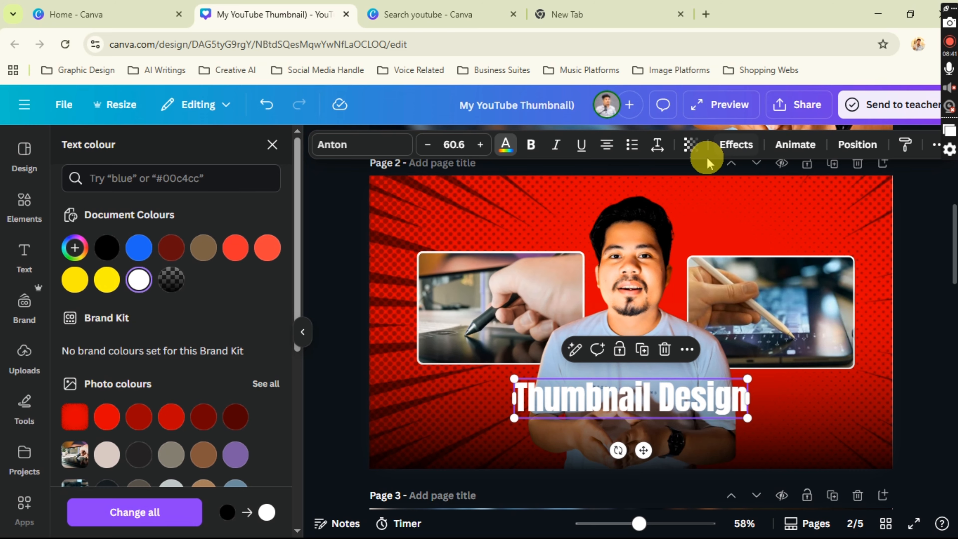
Apply the Lift effect to the "Thumbnail Design" text with an intensity of 100
left_click(729, 150)
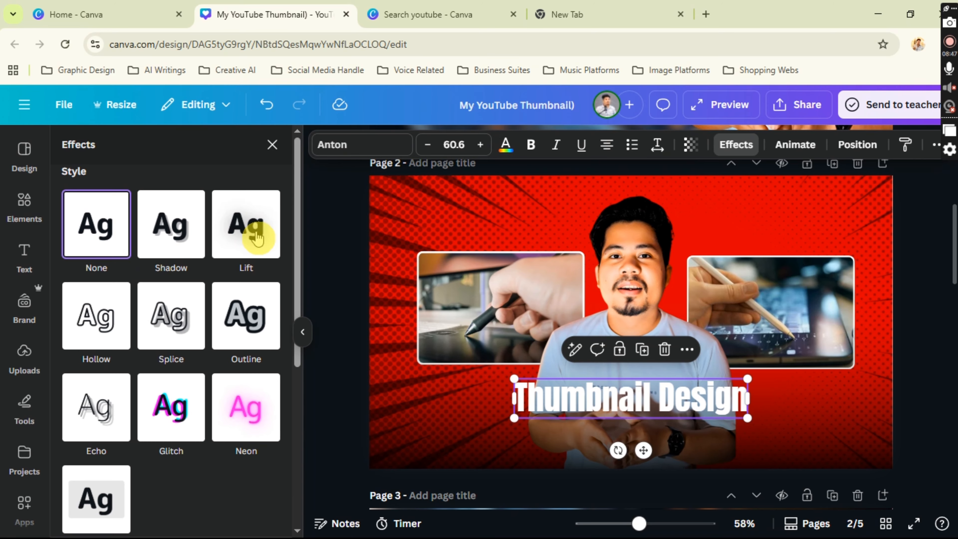
left_click(240, 249)
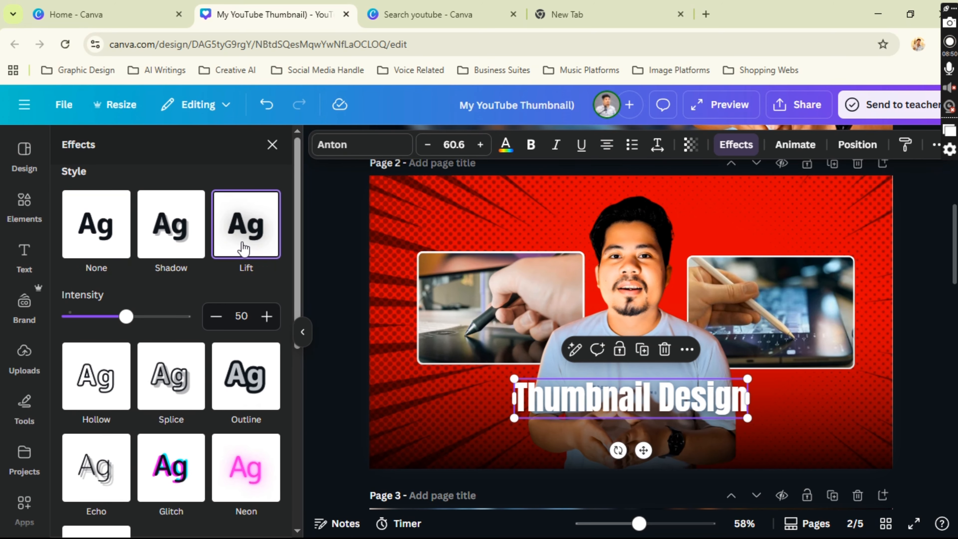
left_click_drag(128, 318, 226, 321)
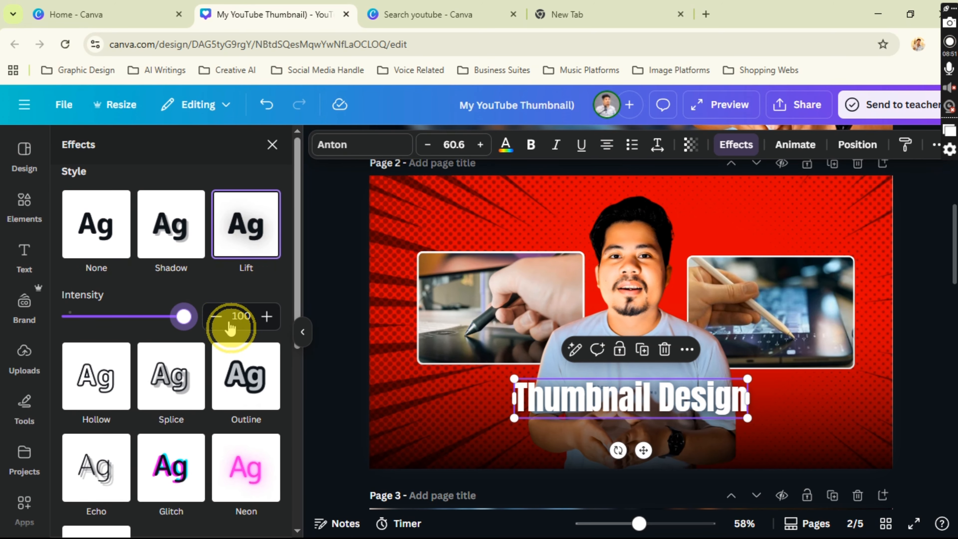
Enlarge the "Thumbnail Design" text to font size 101 and centre it horizontally near the page's lower edge
left_click_drag(514, 378, 318, 372)
left_click_drag(550, 404, 575, 416)
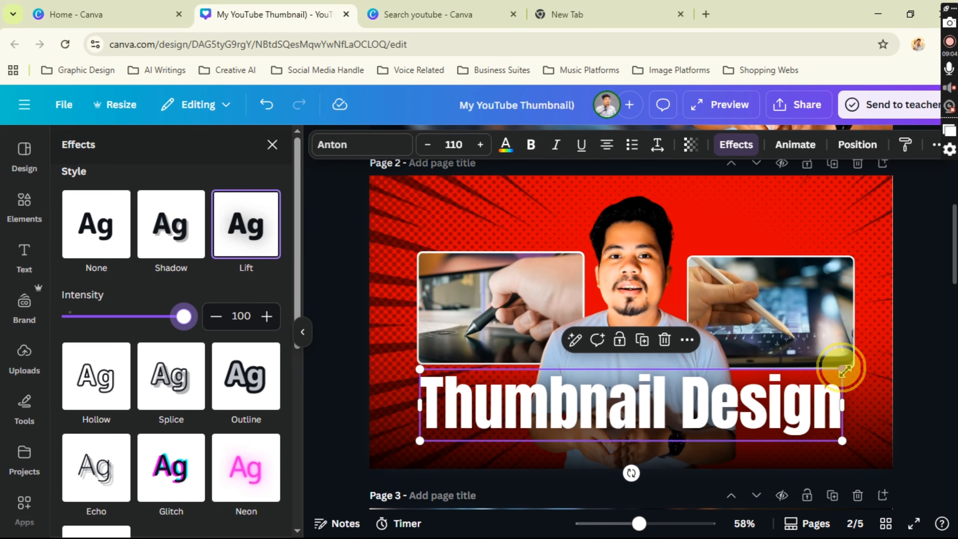
left_click_drag(844, 369, 756, 394)
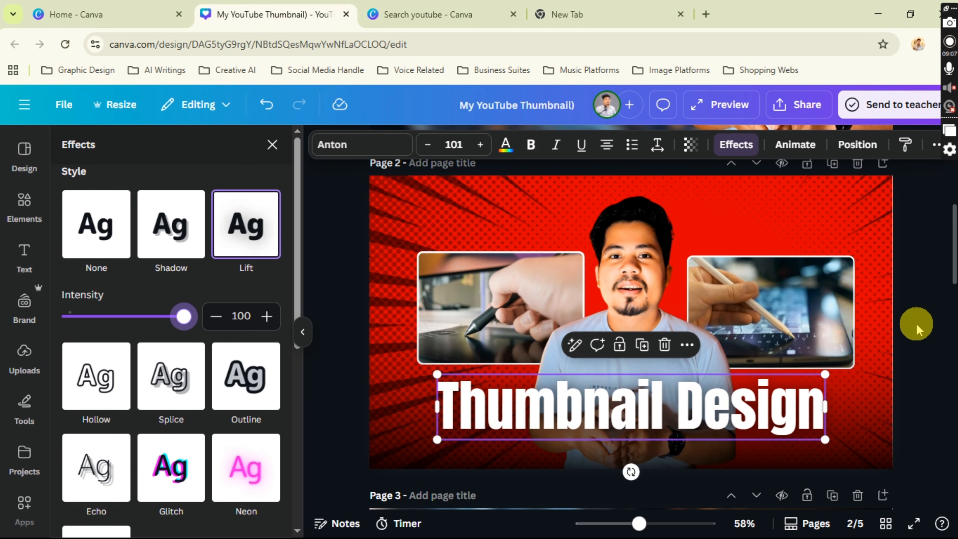
left_click(916, 325)
Move the right and left framed photos up slightly to leave more space above the title text
left_click(794, 307)
left_click_drag(803, 276, 802, 258)
left_click(511, 265)
left_click_drag(477, 293, 480, 279)
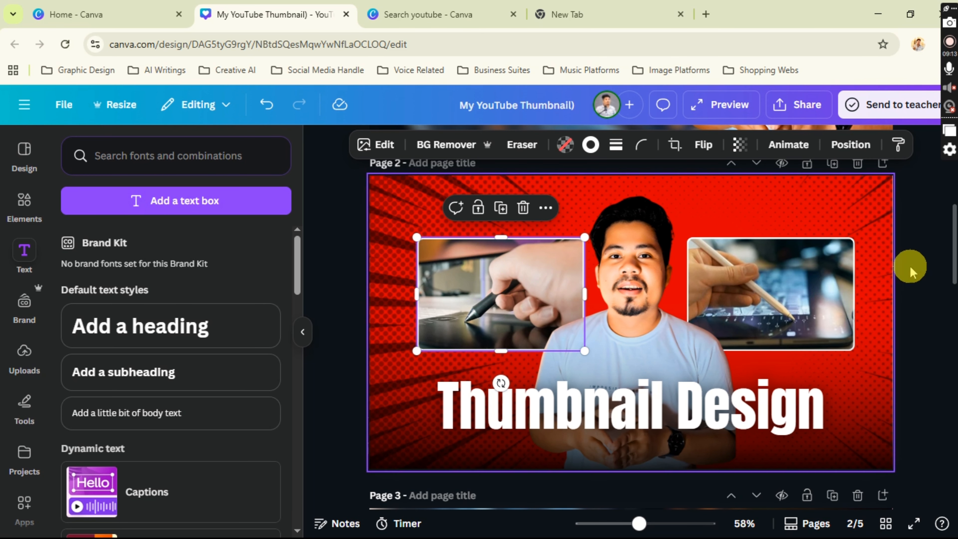
left_click(925, 264)
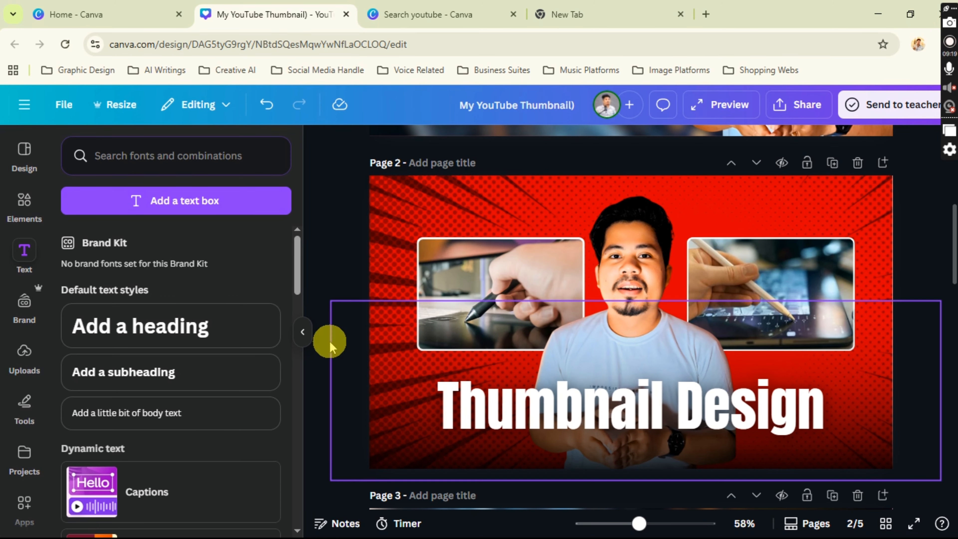
Look through the uploaded images for further graphics that could suit the page 2 thumbnail
left_click(24, 210)
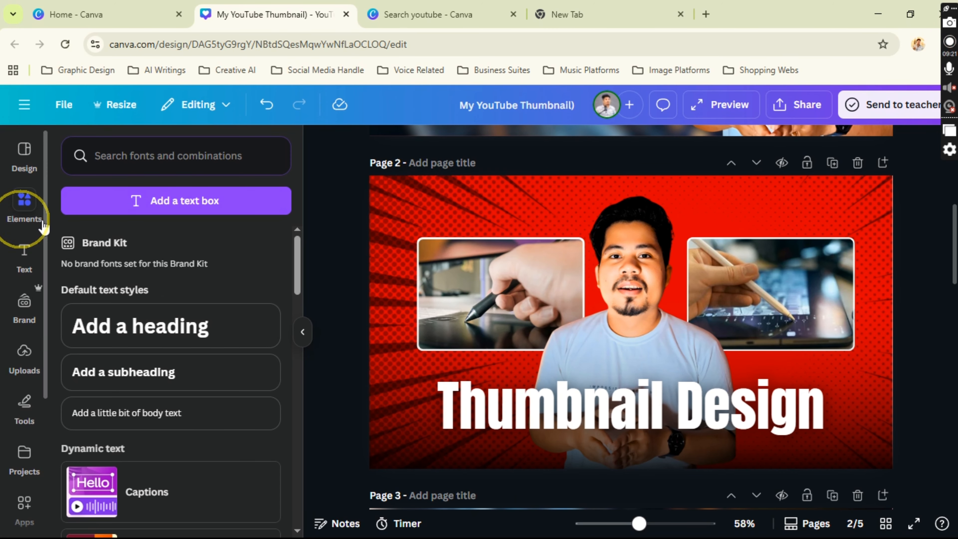
left_click(40, 371)
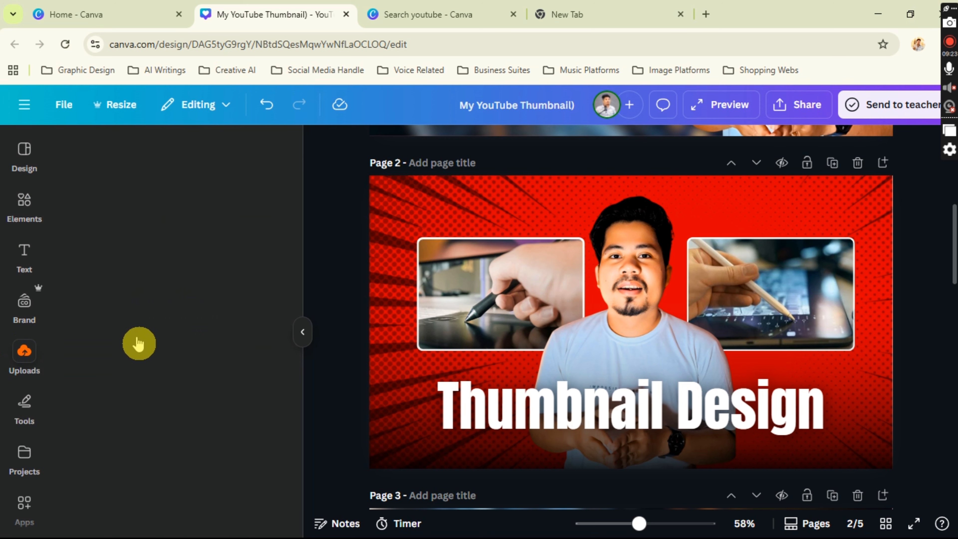
scroll(226, 369, "up", 5)
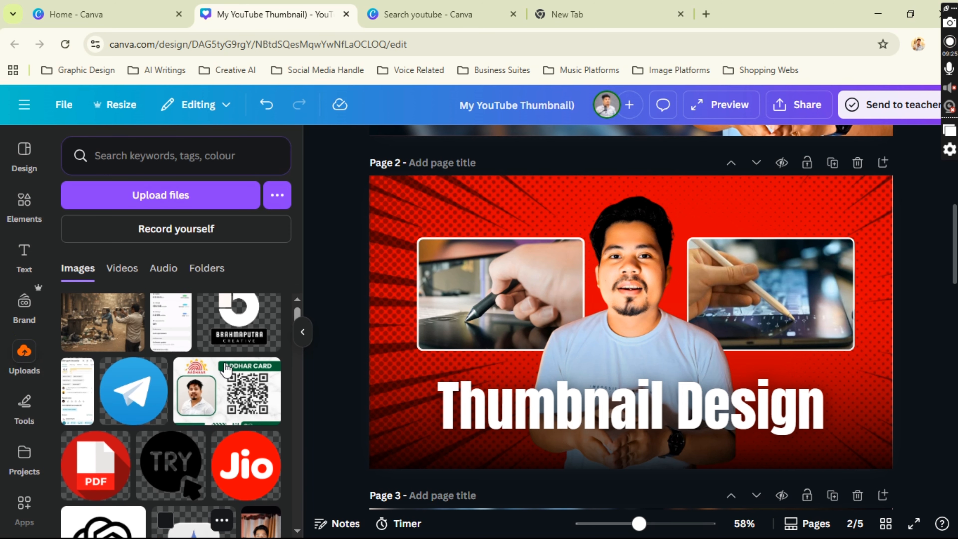
scroll(226, 369, "down", 10)
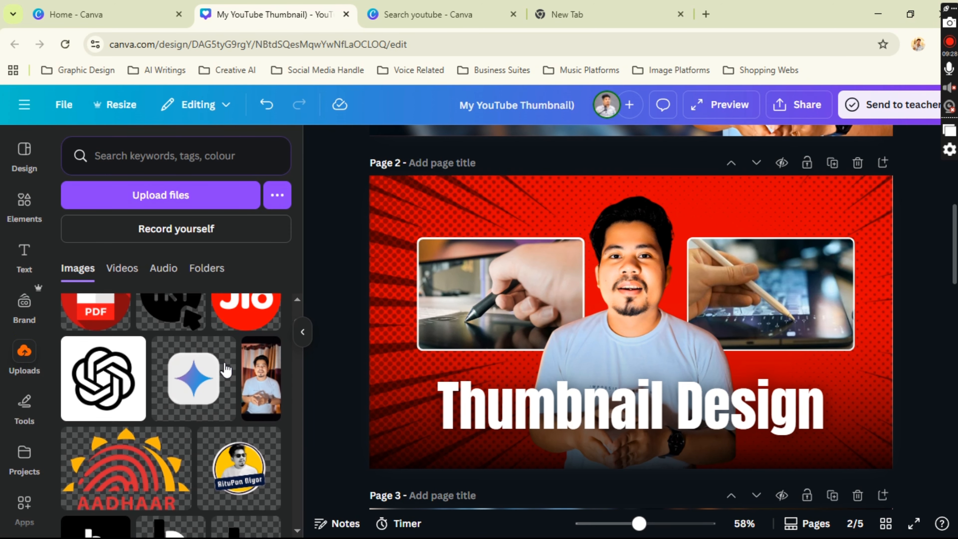
scroll(224, 362, "up", 8)
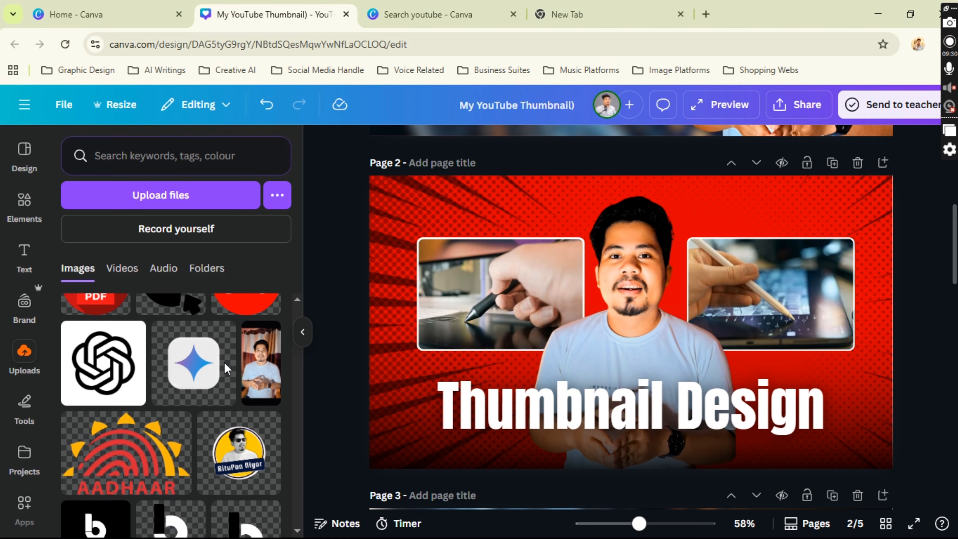
scroll(245, 416, "down", 5)
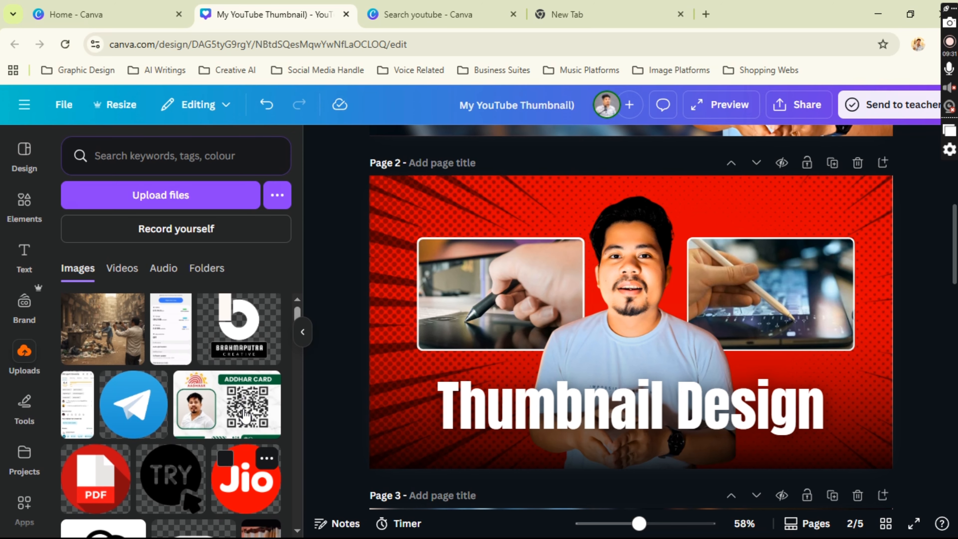
scroll(245, 416, "down", 10)
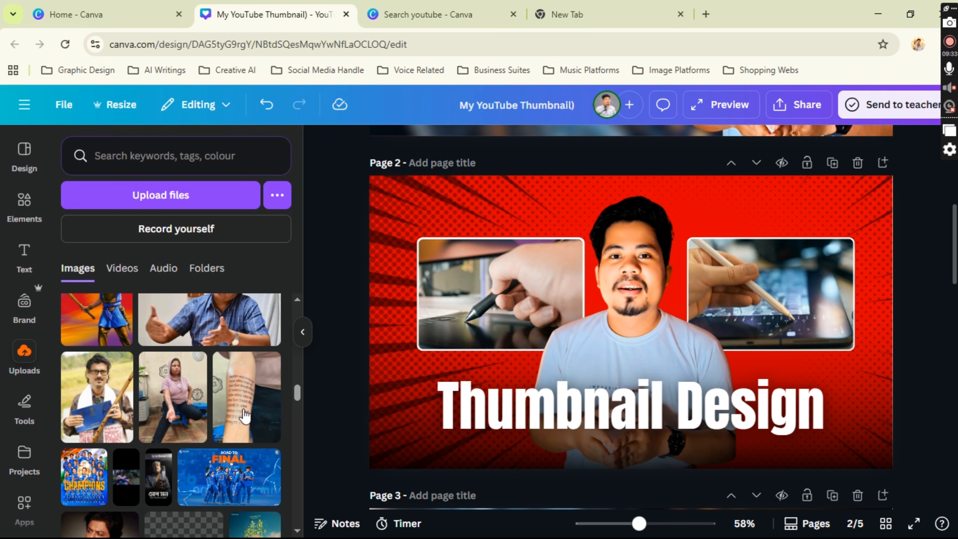
scroll(245, 417, "up", 10)
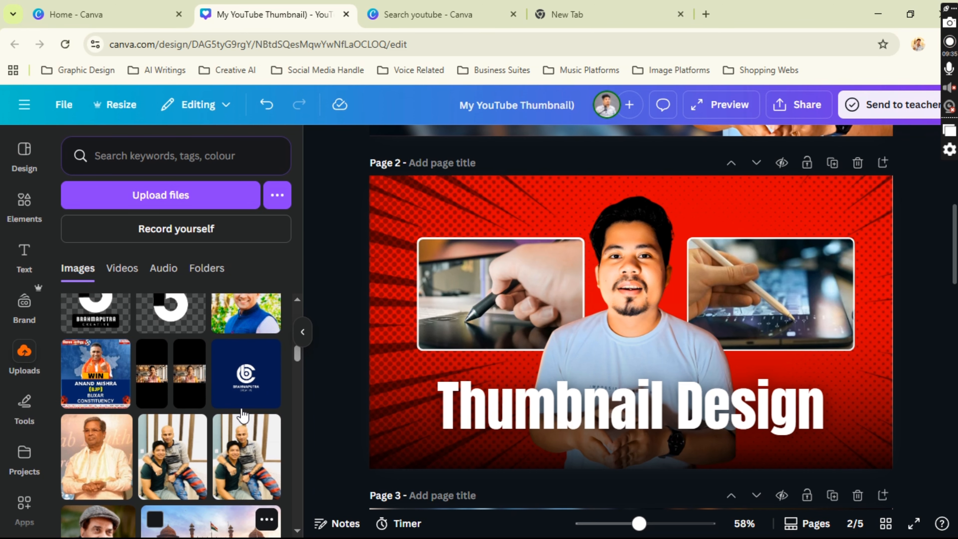
scroll(243, 415, "down", 3)
scroll(243, 415, "up", 8)
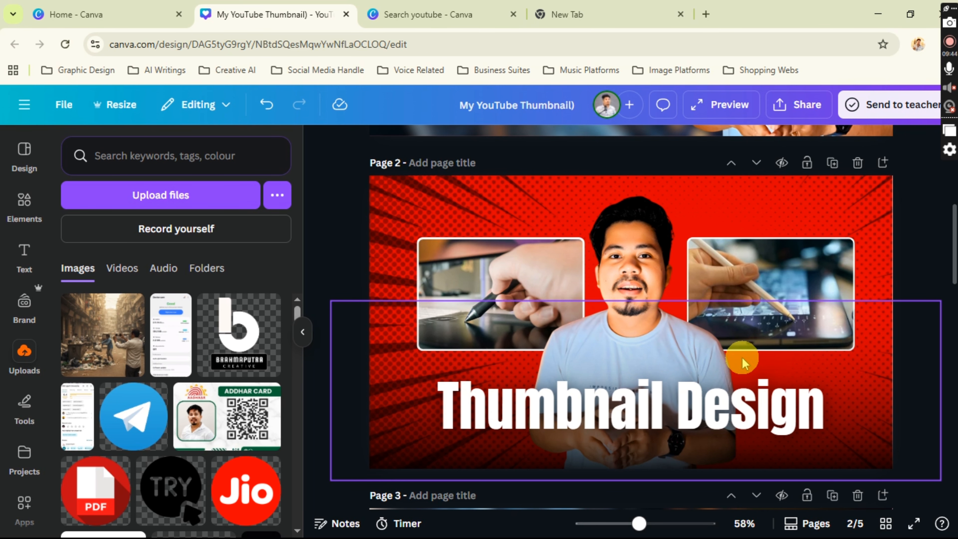
Review the thumbnail on page 1 and compare its layout with the design and title text on page 2
left_click(951, 284)
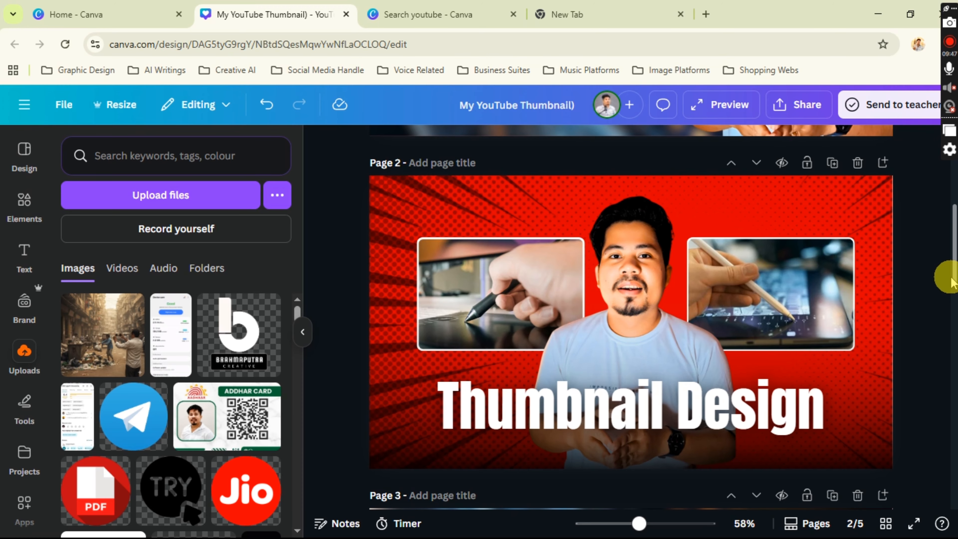
scroll(951, 284, "up", 10)
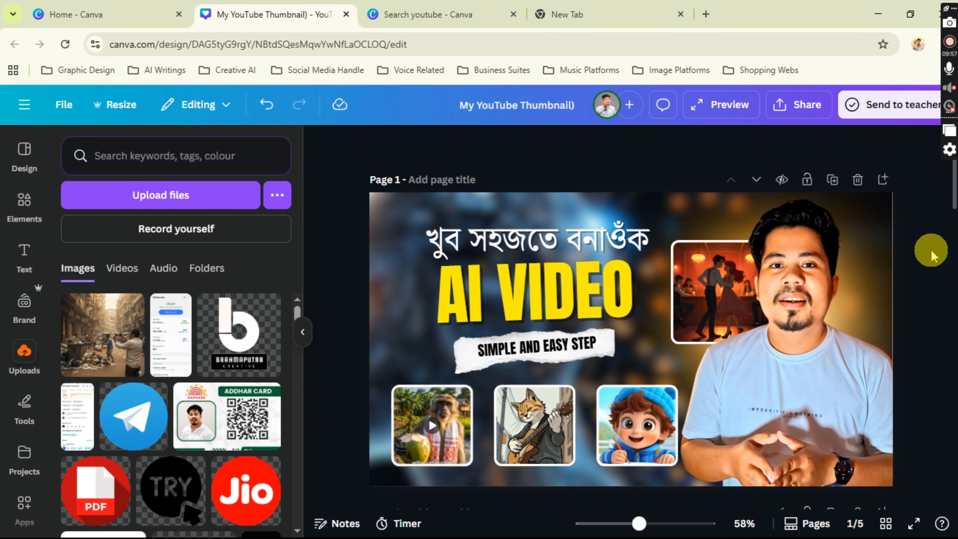
scroll(930, 256, "down", 2)
scroll(930, 255, "down", 4)
scroll(929, 256, "up", 1)
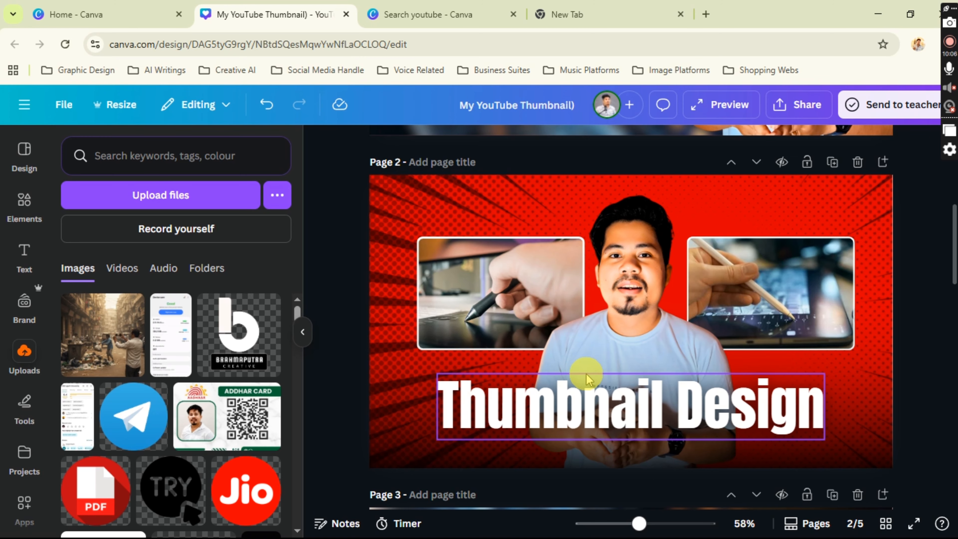
left_click(661, 394)
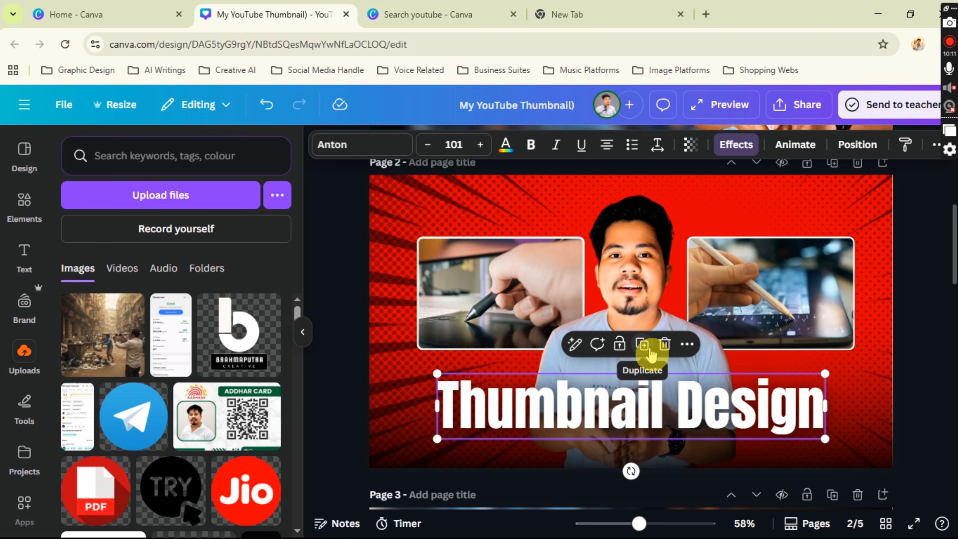
left_click(918, 263)
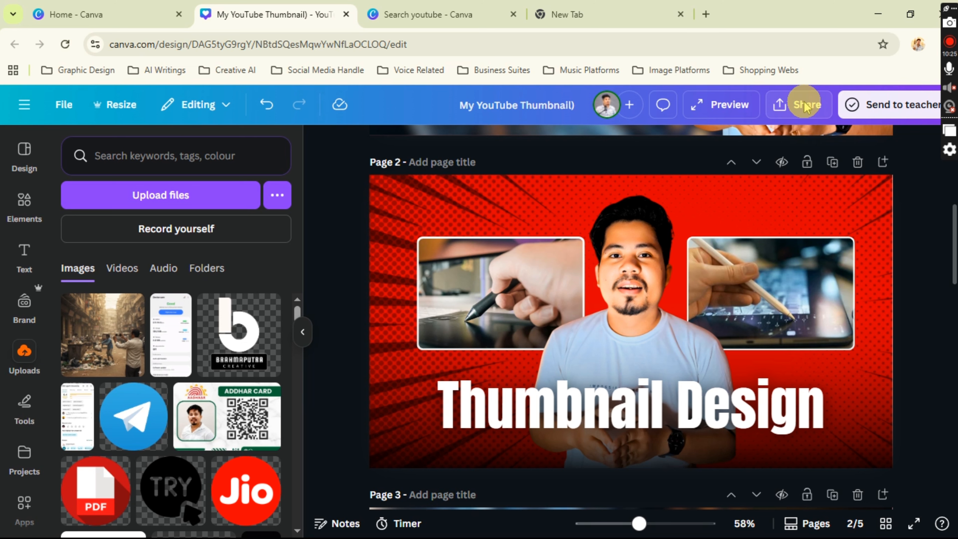
Configure the design's download as JPG with a size multiplier of 1.875 (2,400 × 1,350 px) and quality 100
left_click(806, 108)
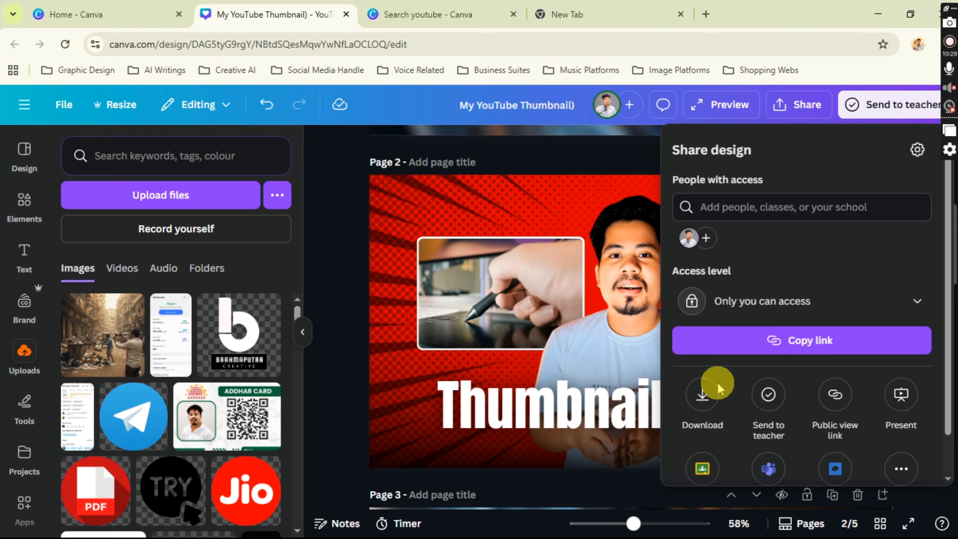
left_click(703, 396)
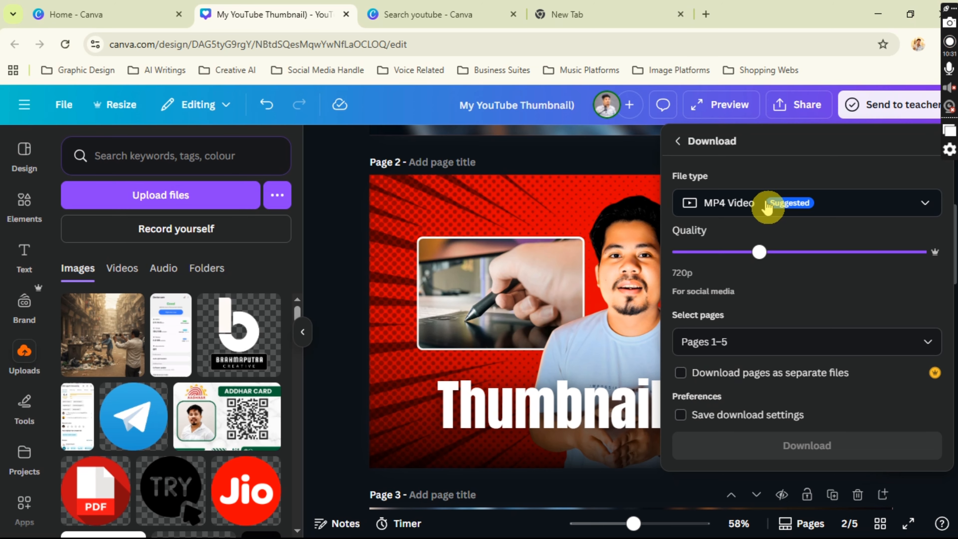
left_click(753, 203)
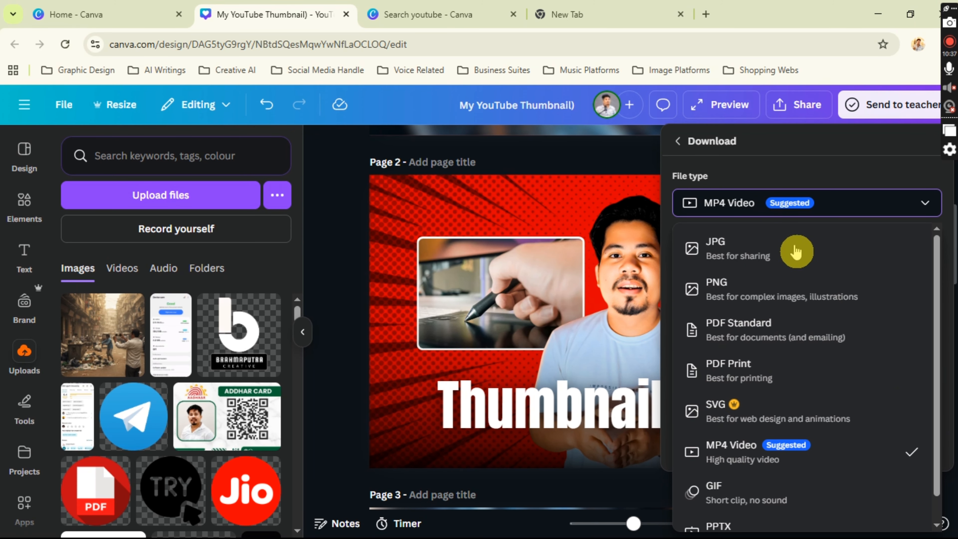
left_click(726, 249)
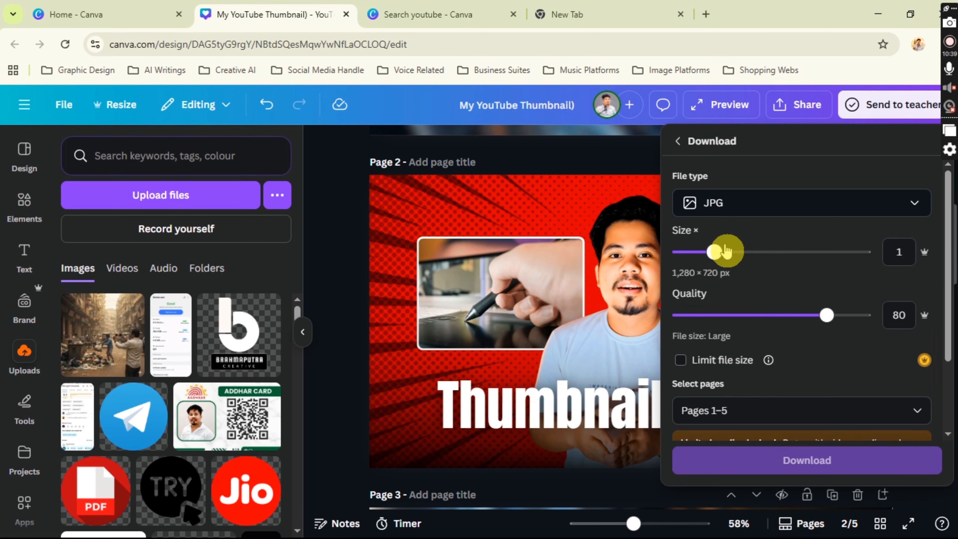
left_click_drag(832, 315, 934, 325)
left_click(776, 252)
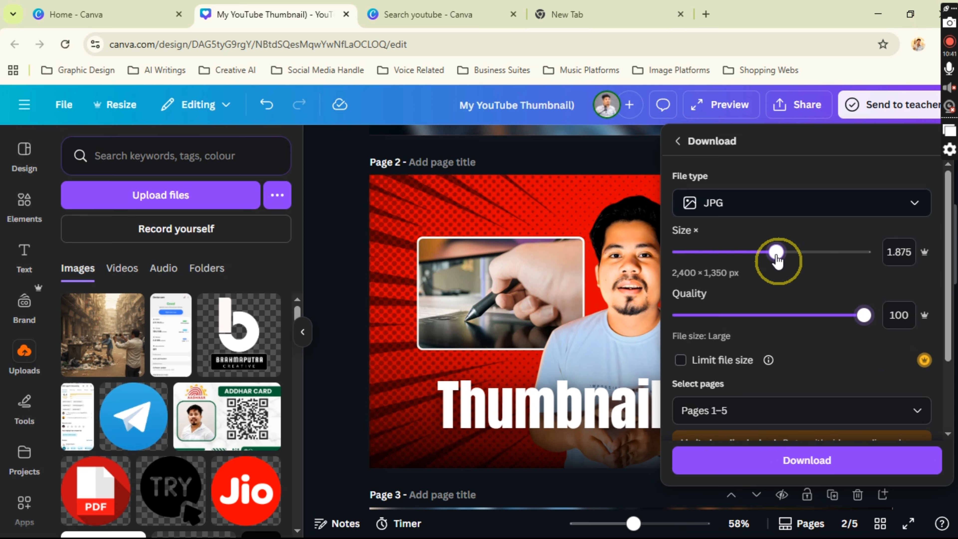
Limit the download to the current page (Page 2) and download the JPG
left_click(756, 403)
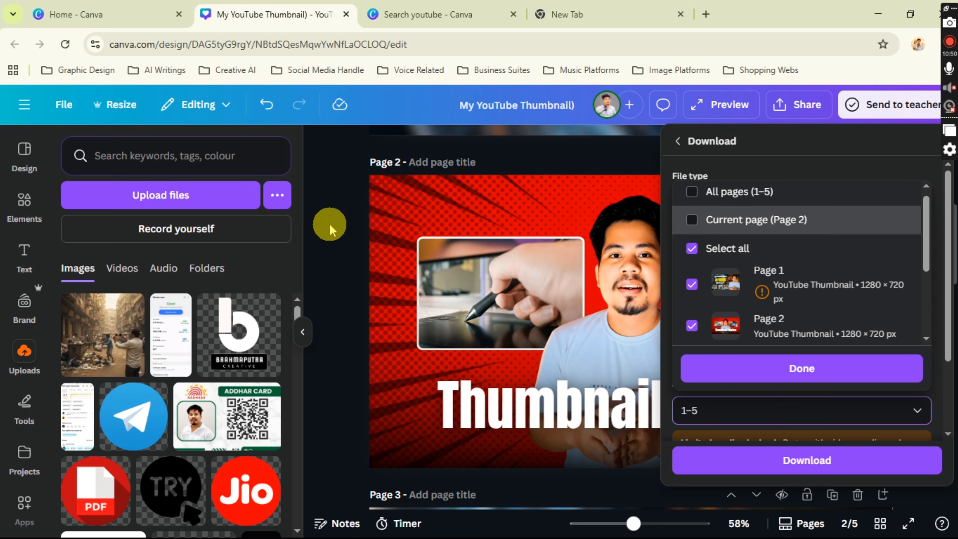
left_click(701, 222)
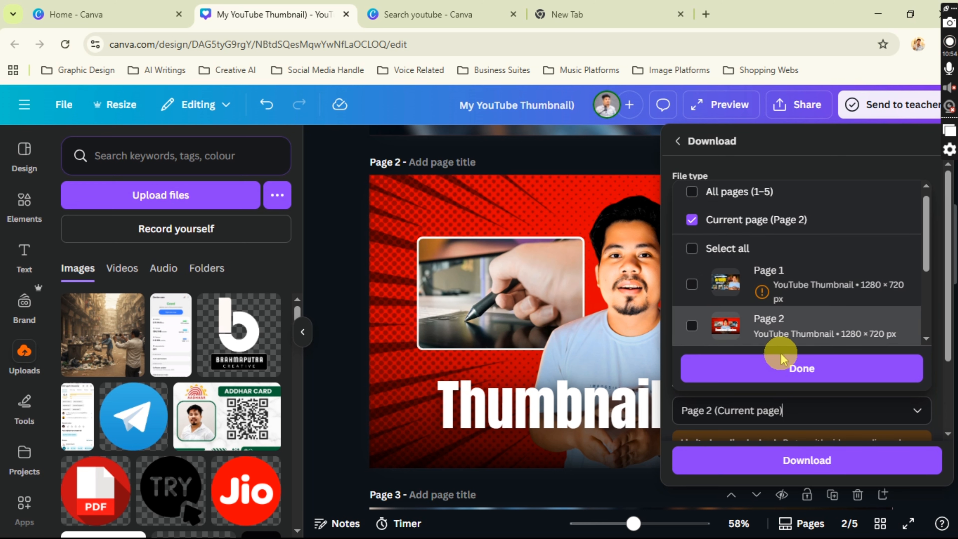
left_click(783, 368)
left_click(775, 463)
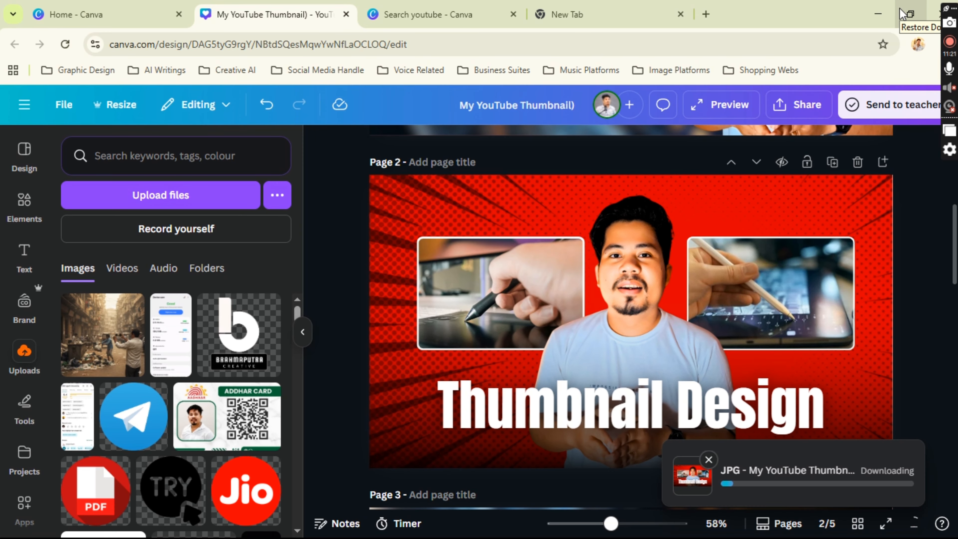
Minimize the browser and open the Downloads folder in File Explorer
left_click(892, 13)
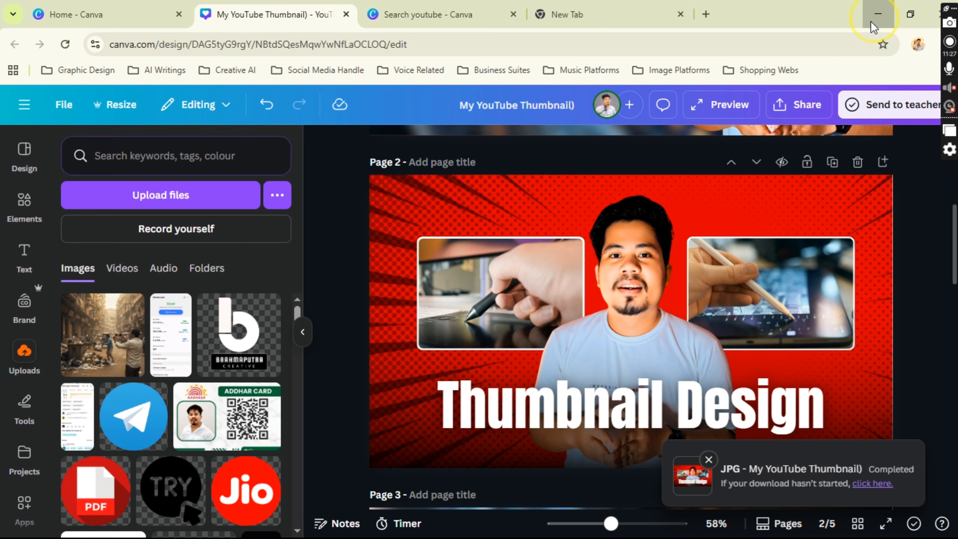
left_click(877, 14)
left_click(26, 73)
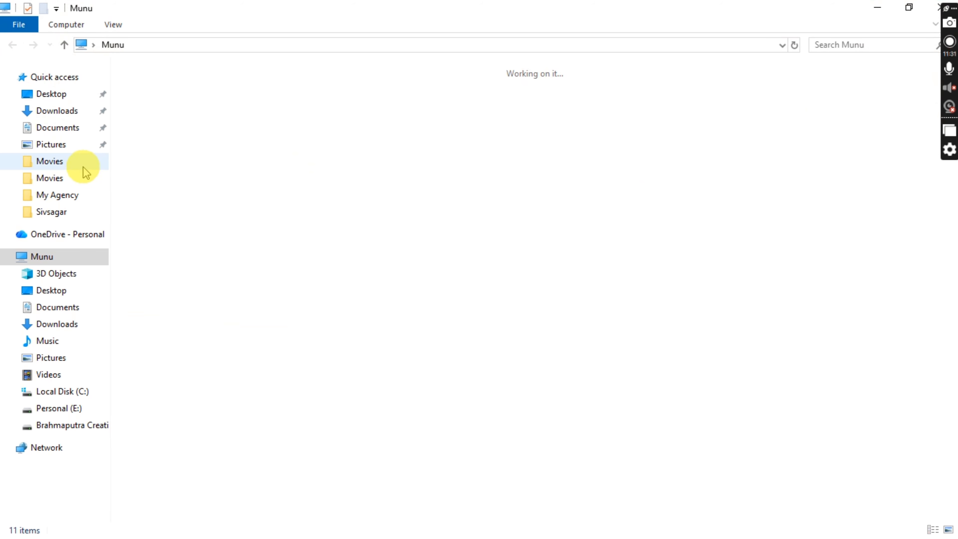
left_click(61, 112)
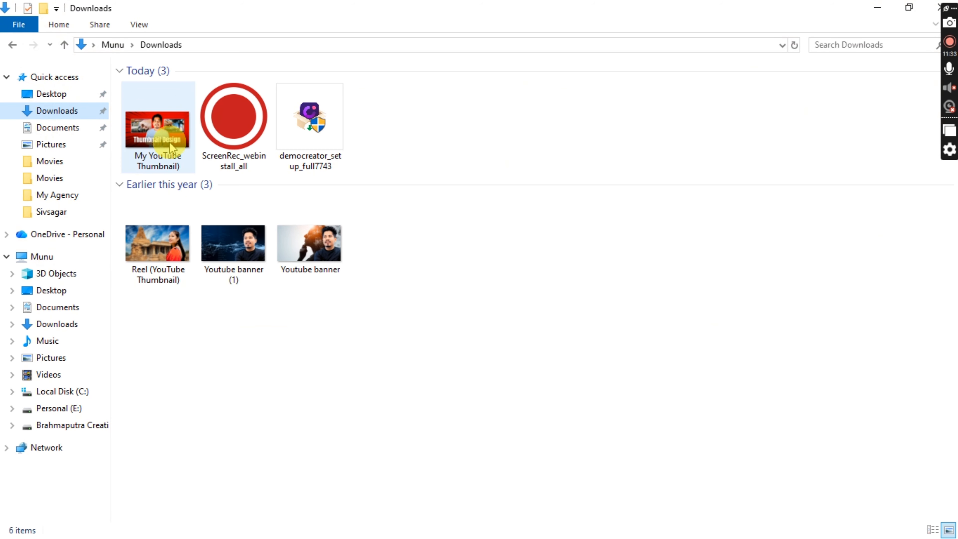
Open the downloaded "My YouTube Thumbnail)" image in the photo viewer and display it full screen
left_click(158, 132)
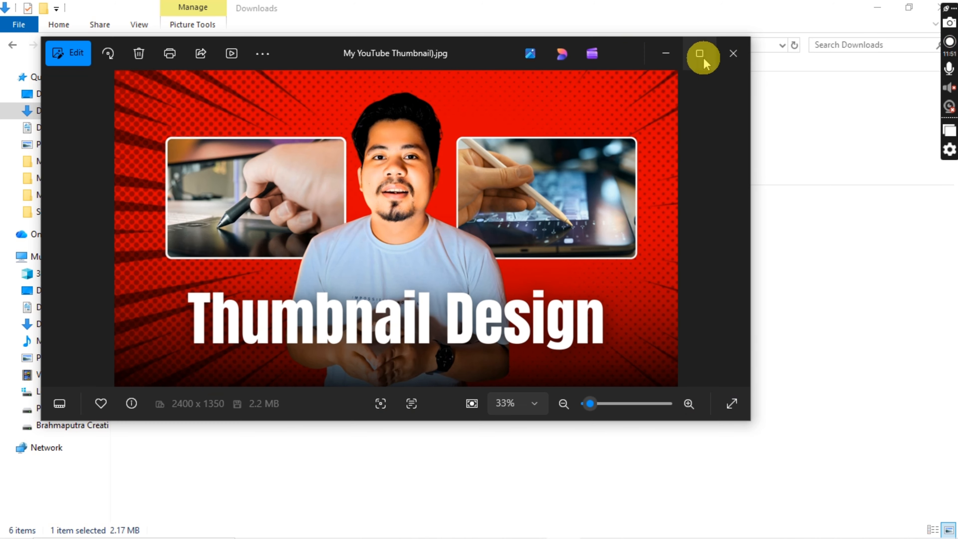
left_click(701, 54)
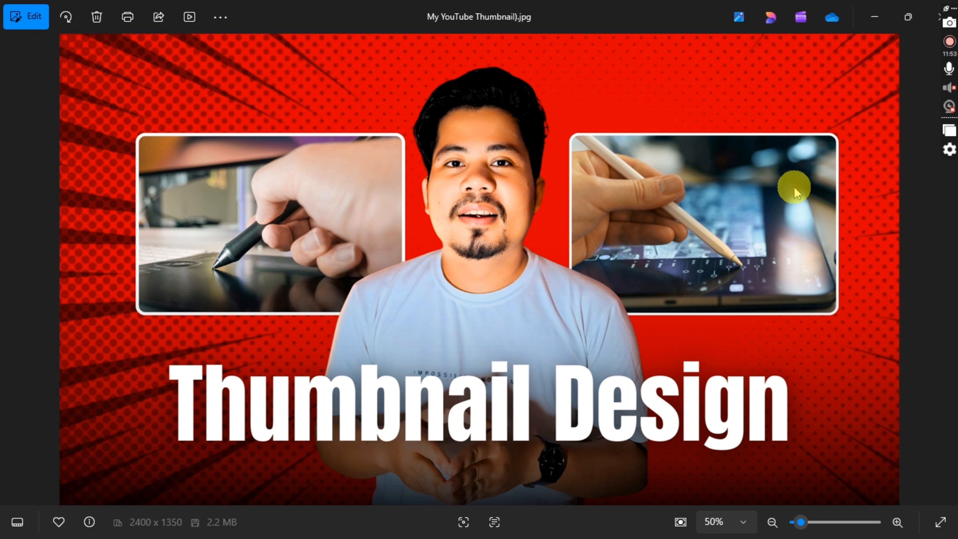
left_click(939, 522)
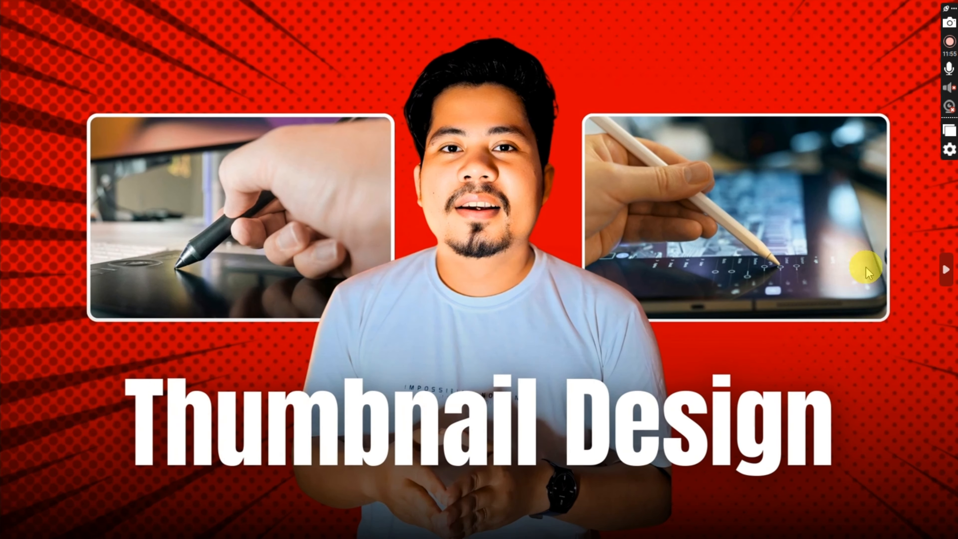